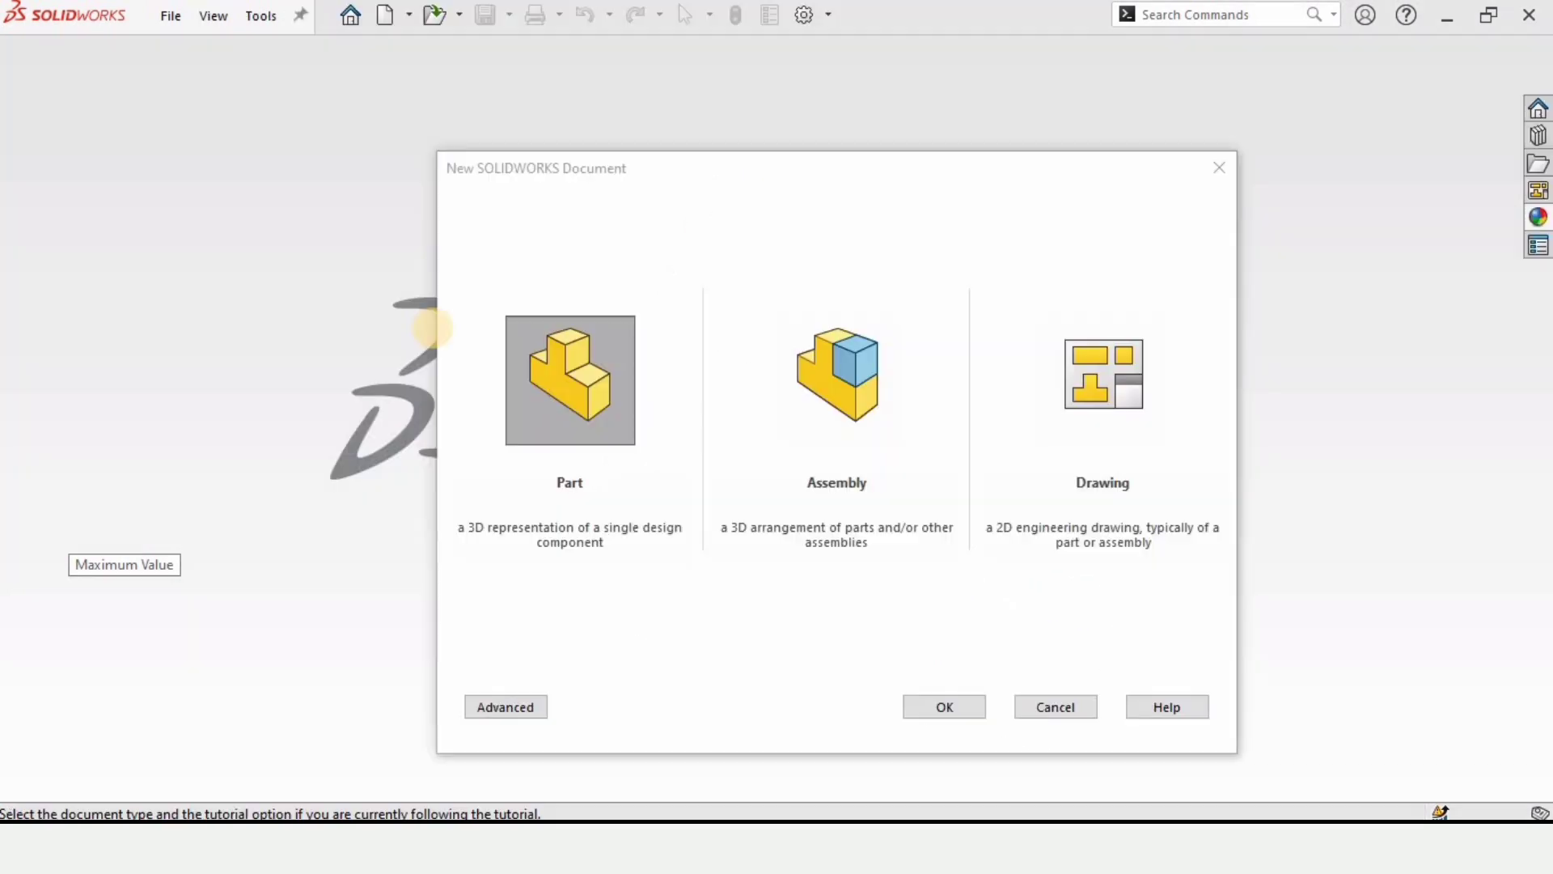
Step: Create a new part document and change the scene to a plain white background
left_click(945, 707)
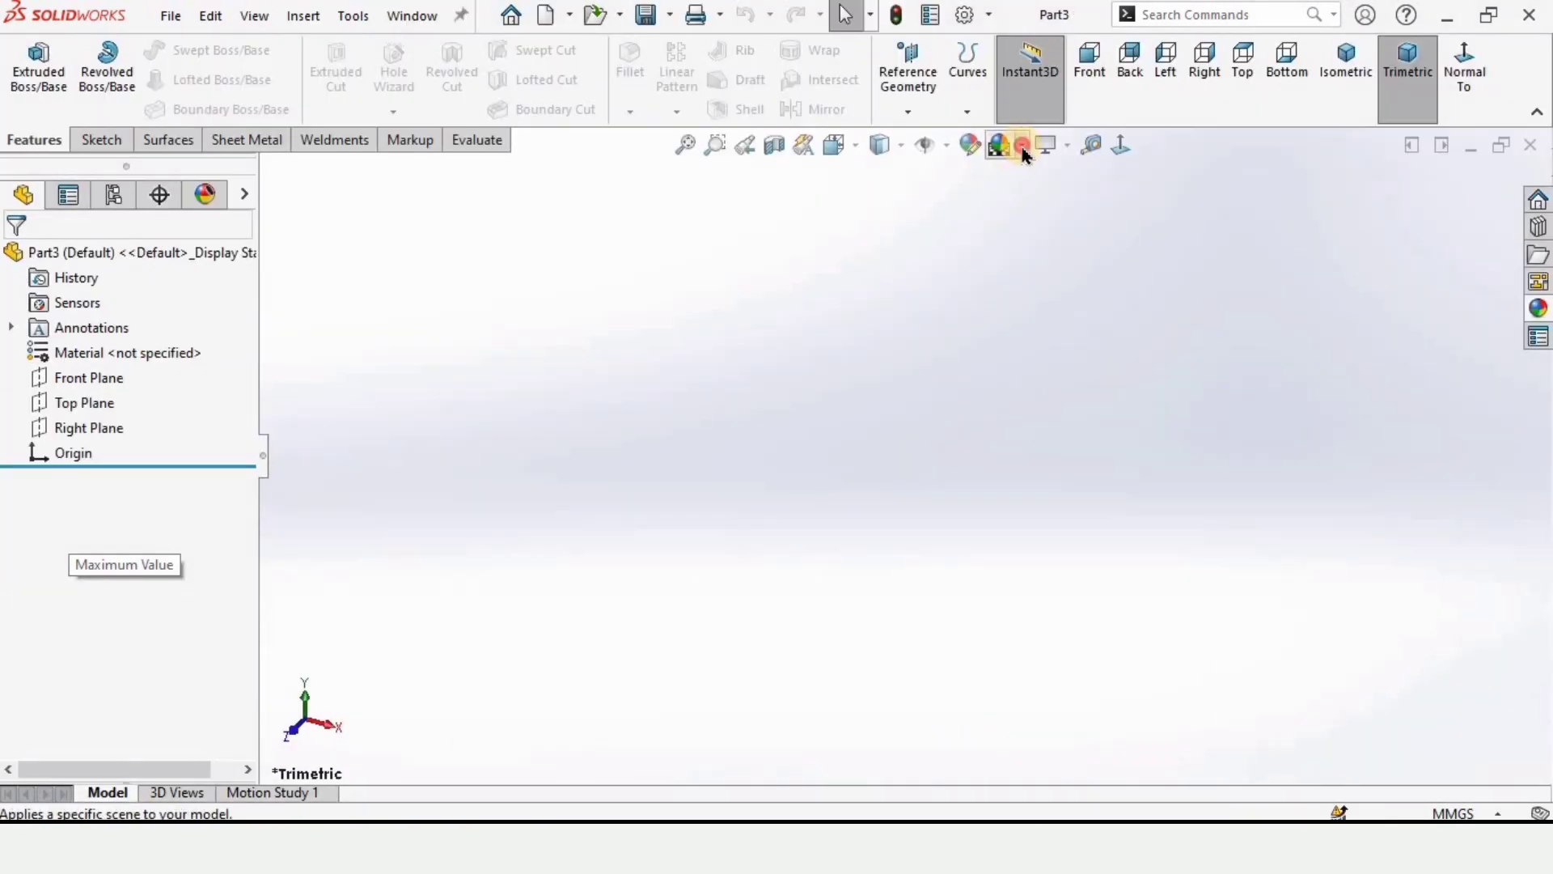
left_click(1022, 145)
left_click(1029, 202)
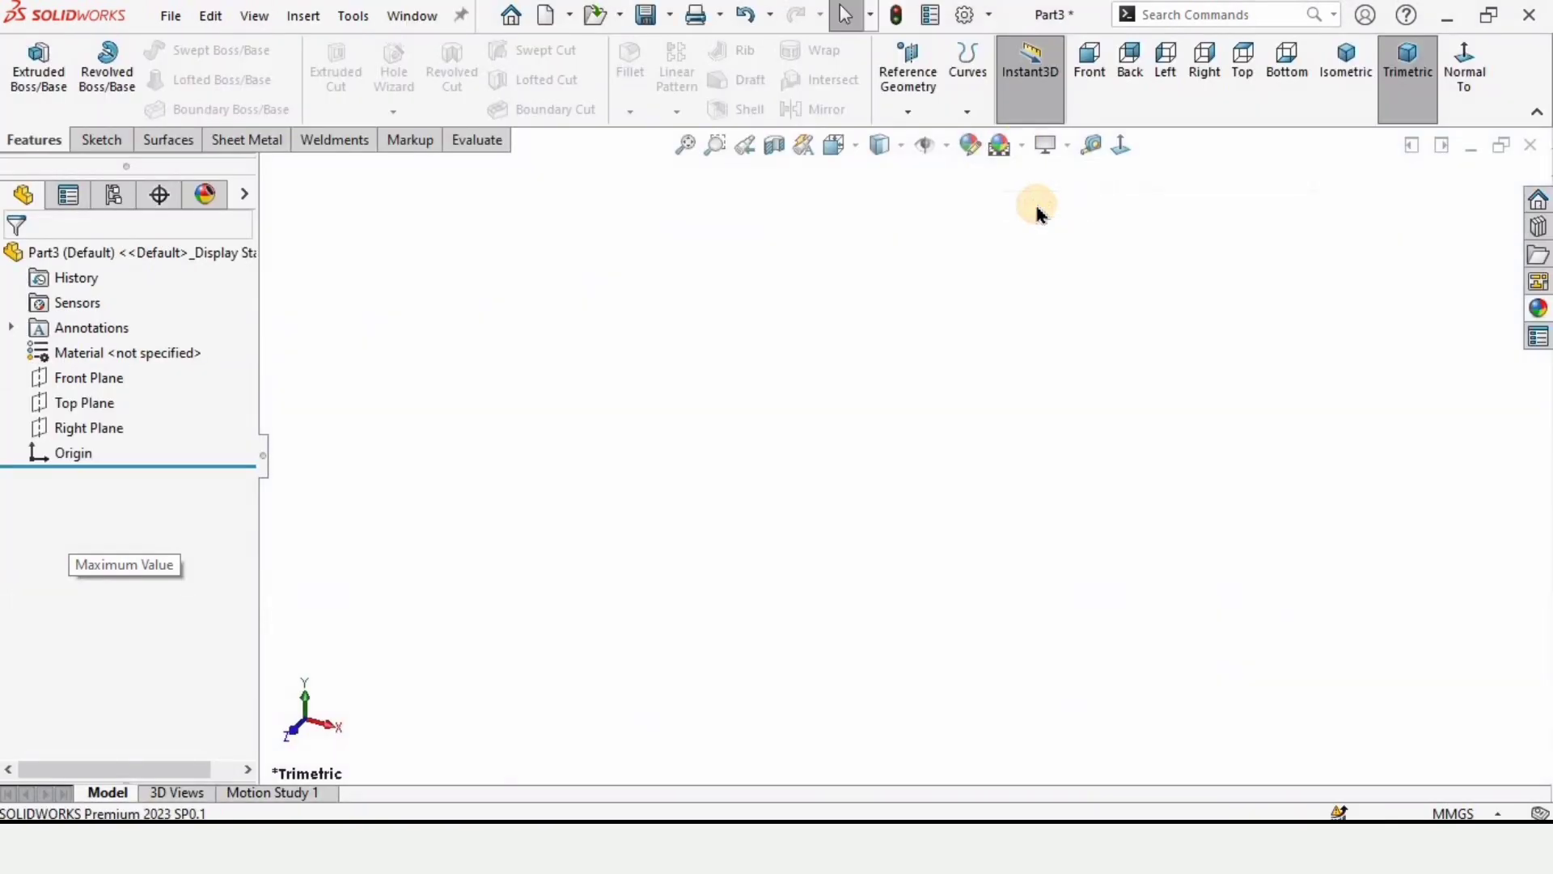
Step: Sketch a center rectangle about 182 mm wide on the Top Plane, centred on the origin
left_click(84, 404)
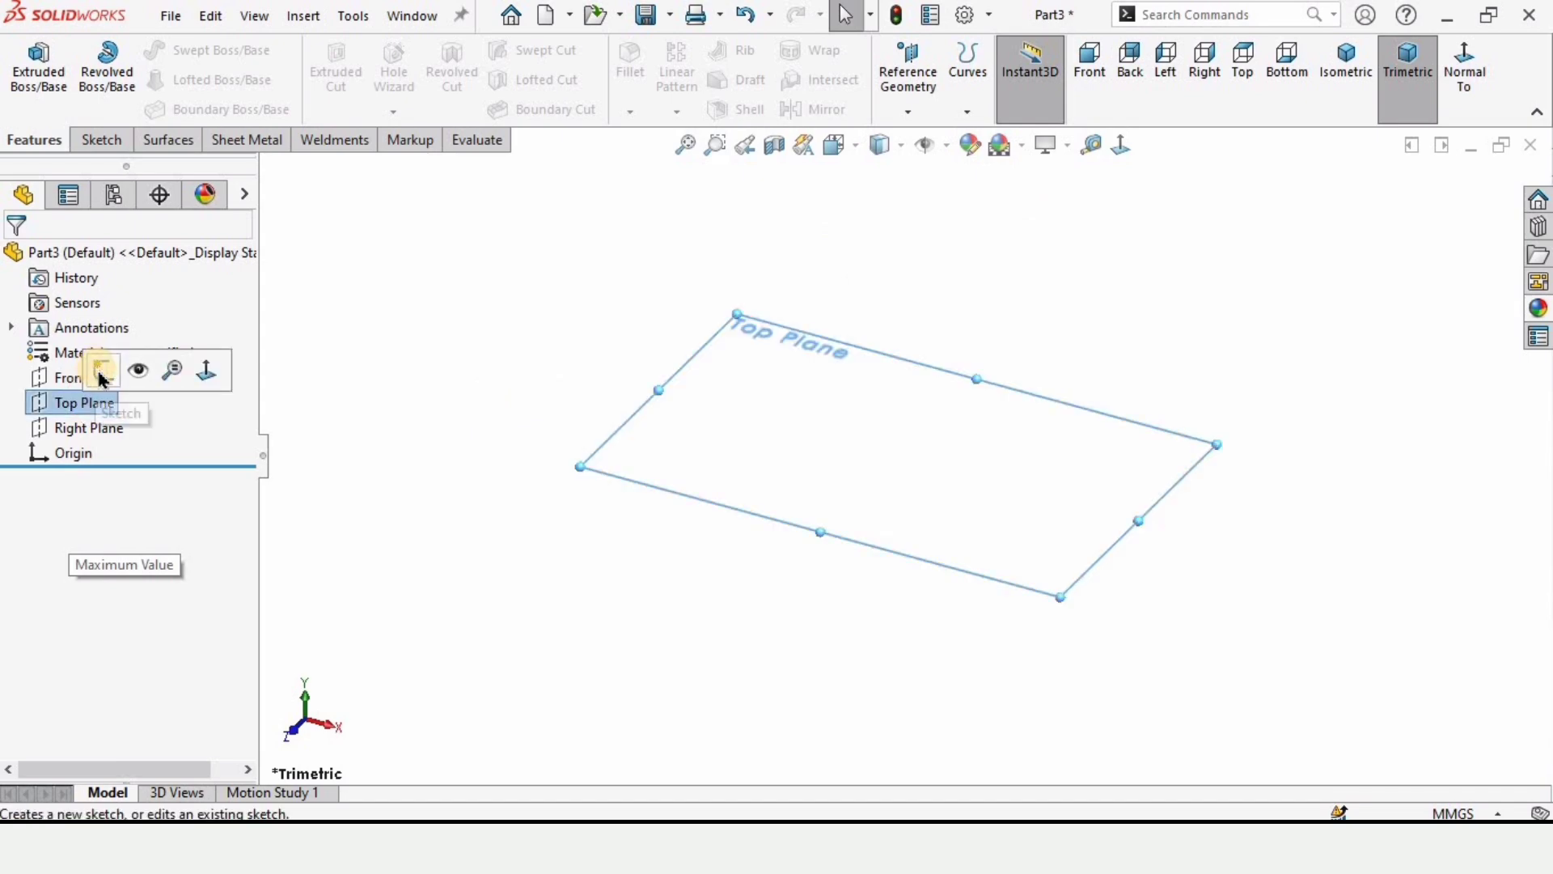
left_click(101, 374)
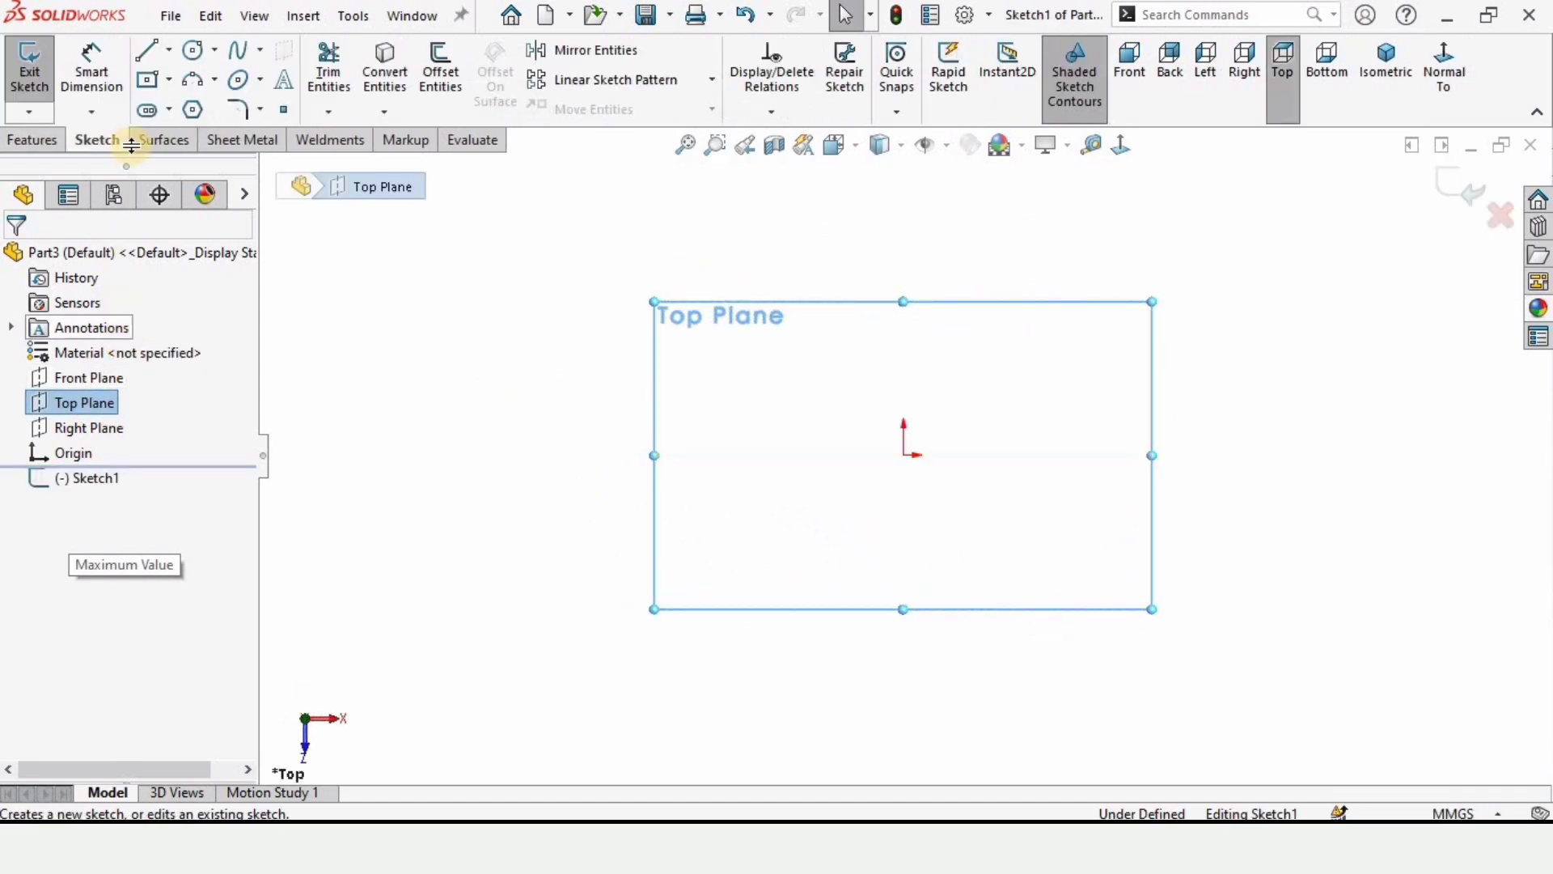
left_click(169, 79)
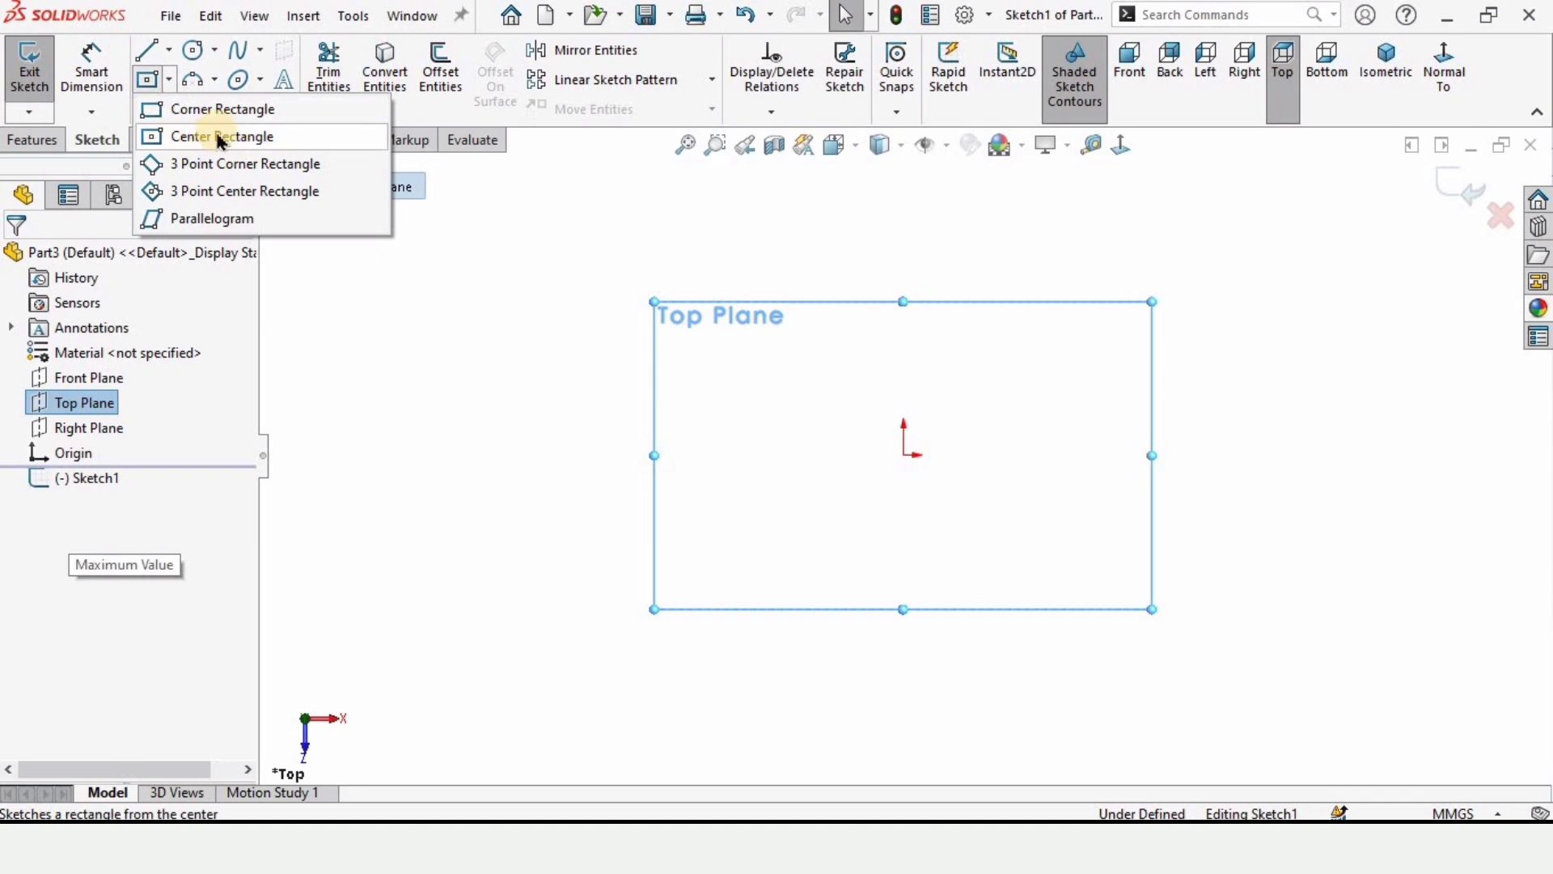
left_click(904, 455)
left_click(650, 271)
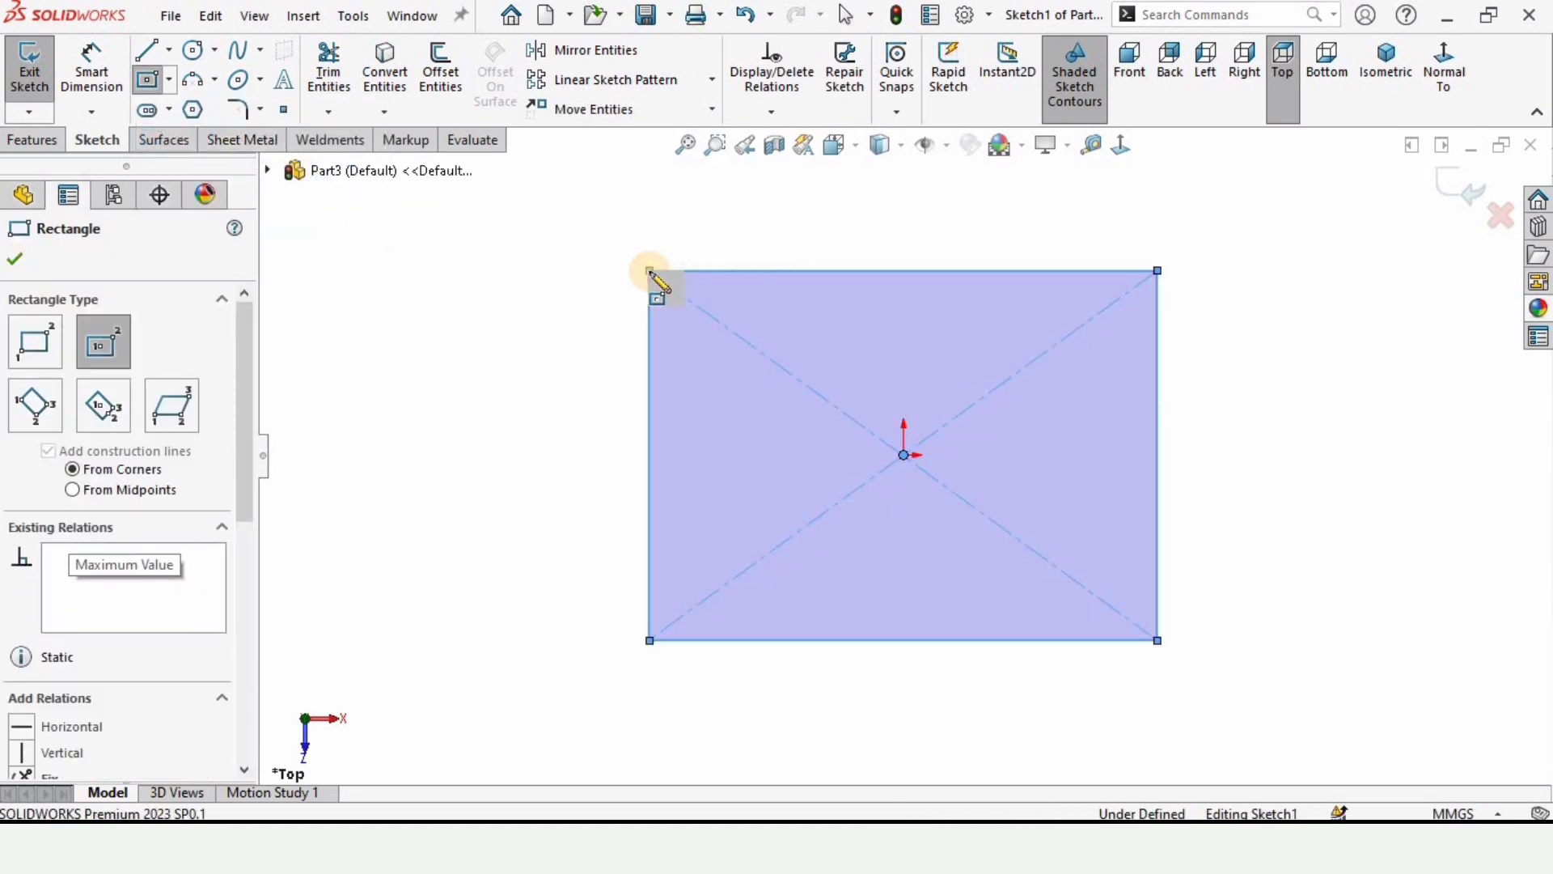
Step: Dimension the rectangle 60 mm wide and 42 mm high
left_click(92, 69)
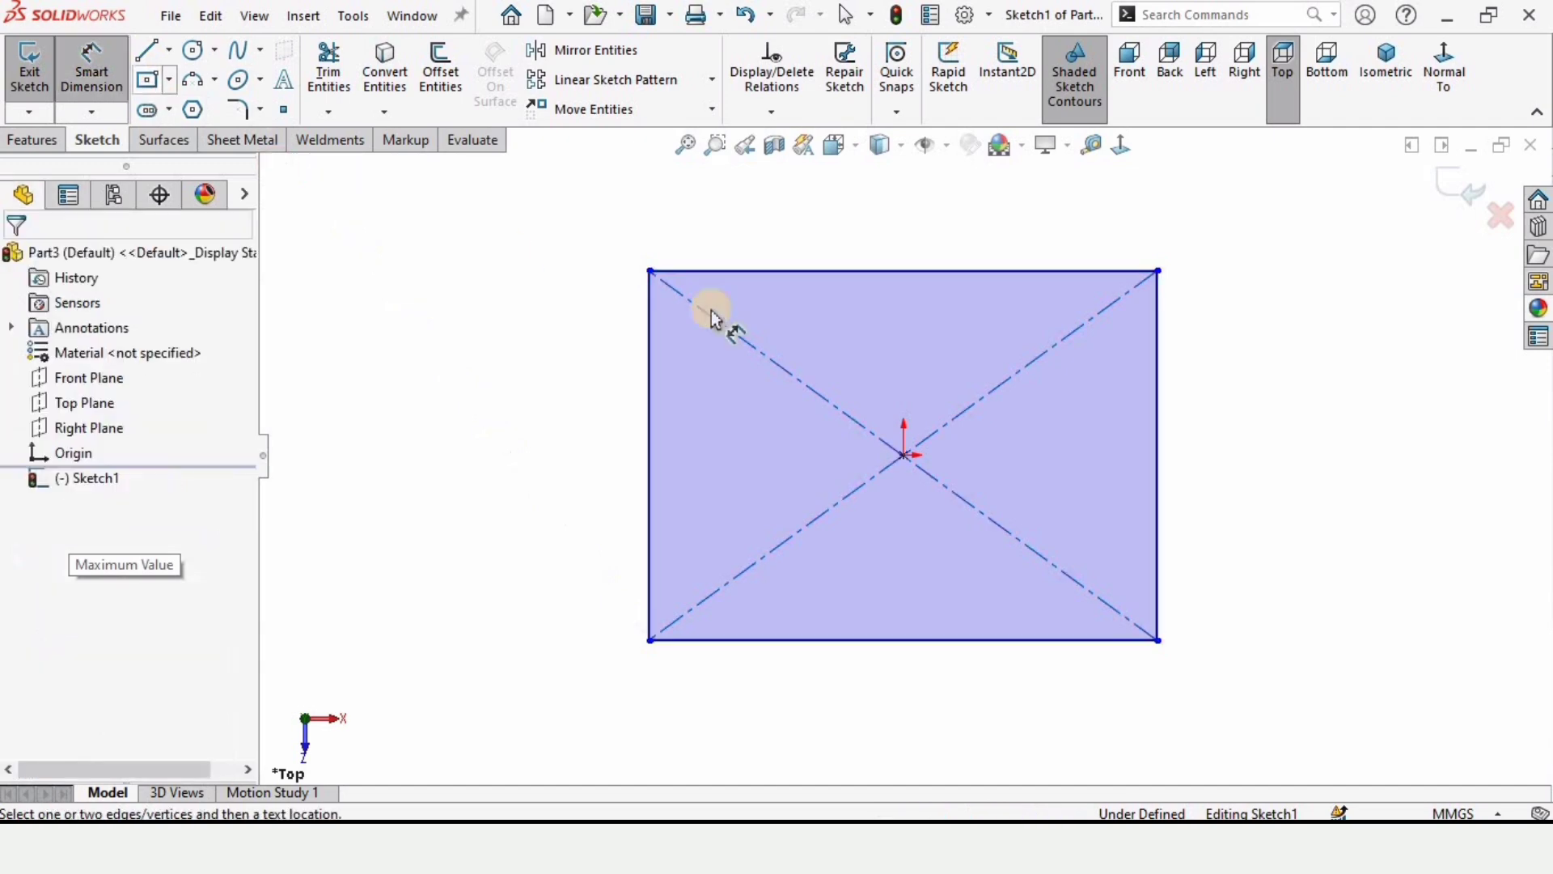
left_click(775, 245)
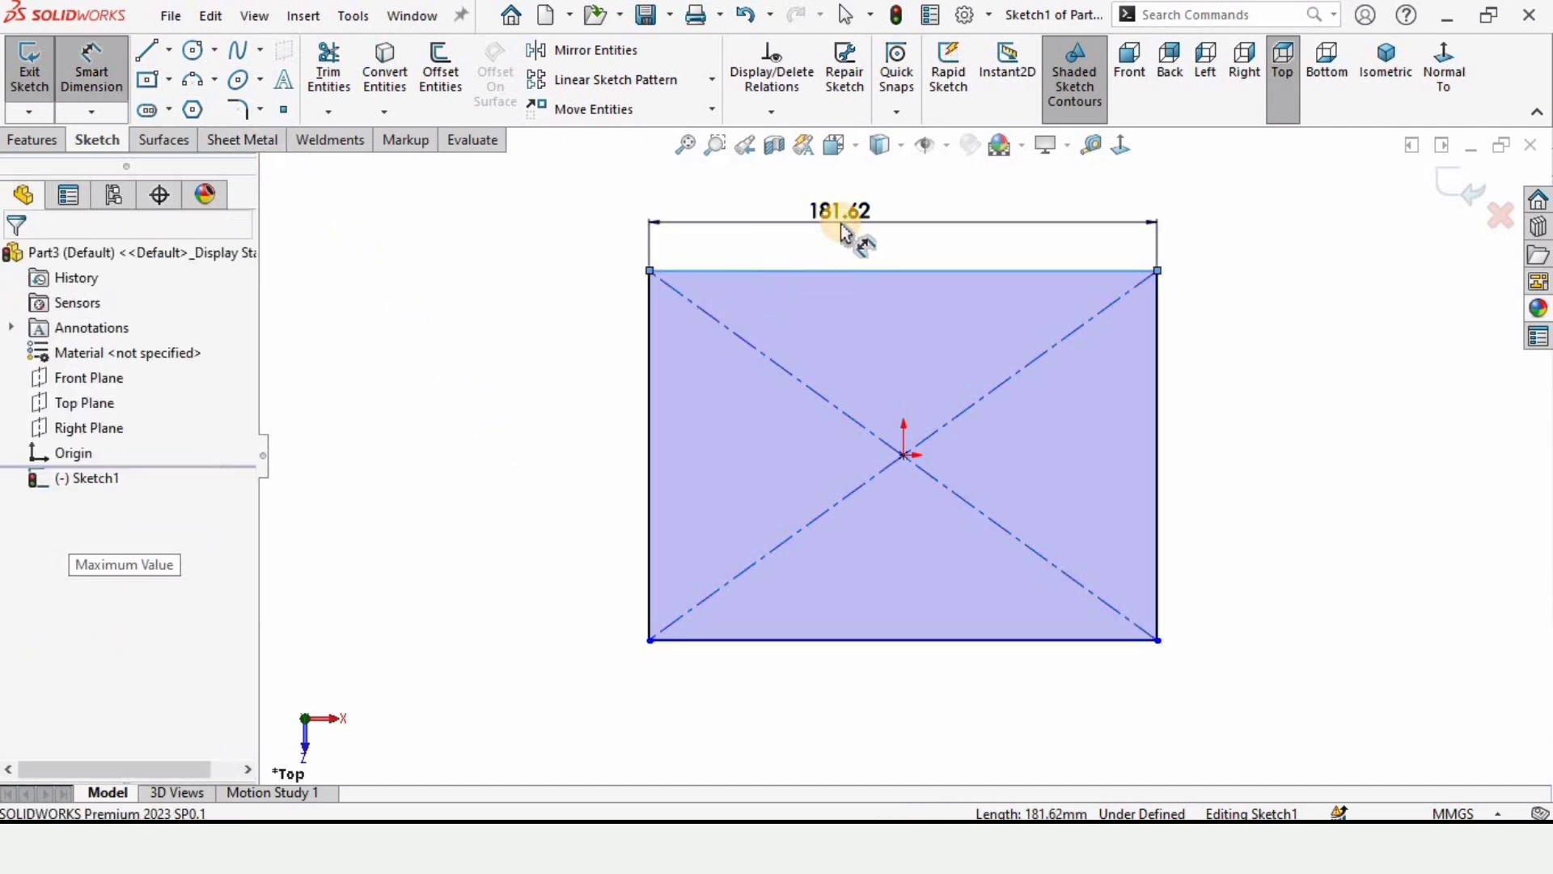
left_click(848, 229)
type("60")
key("Return")
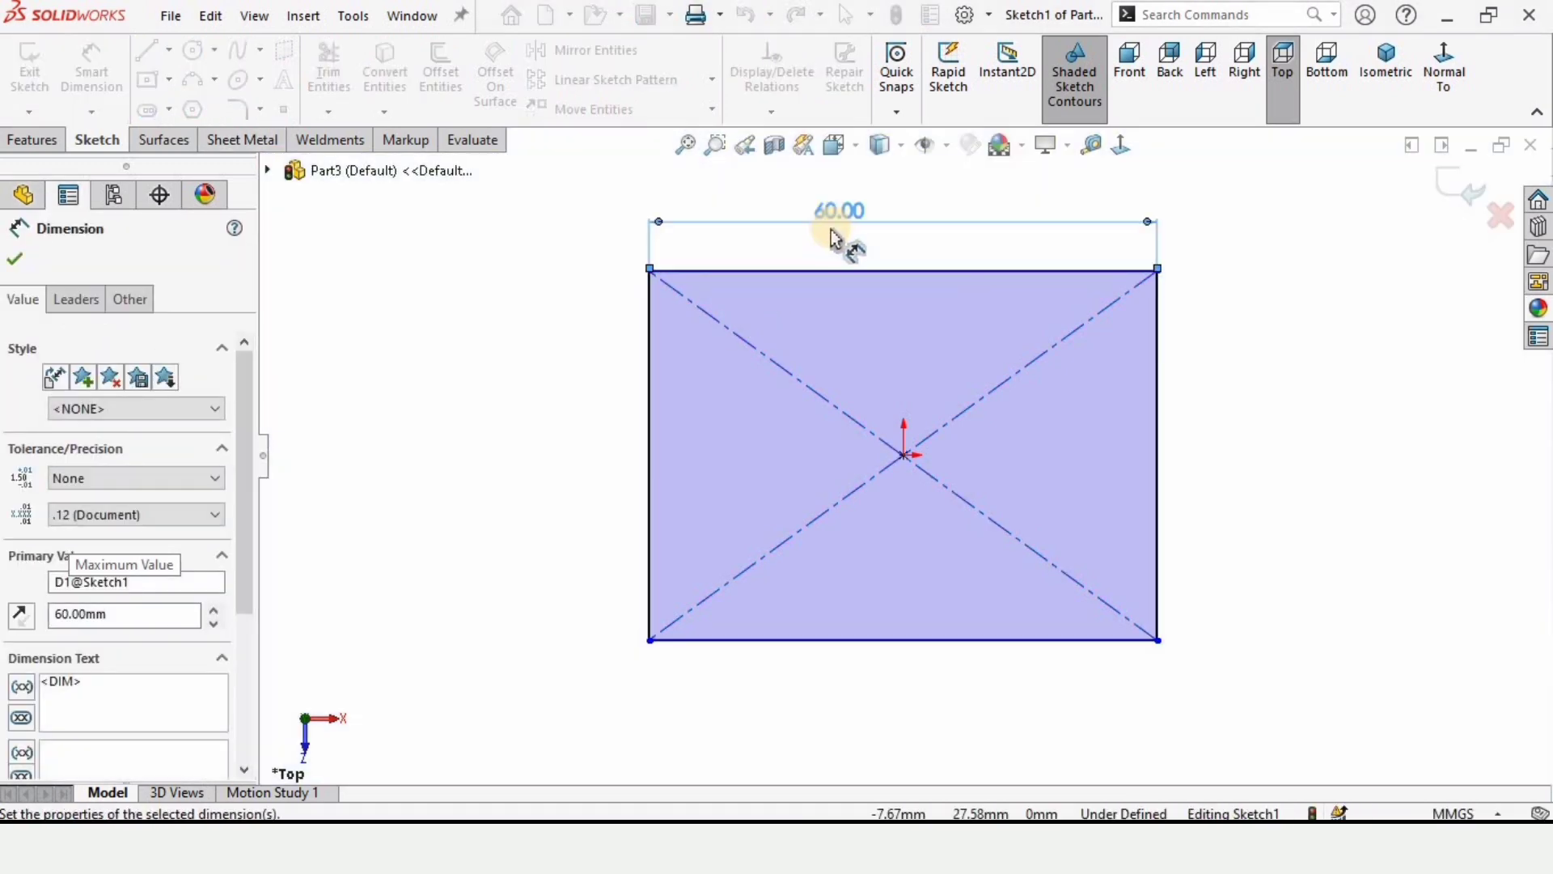
left_click(601, 344)
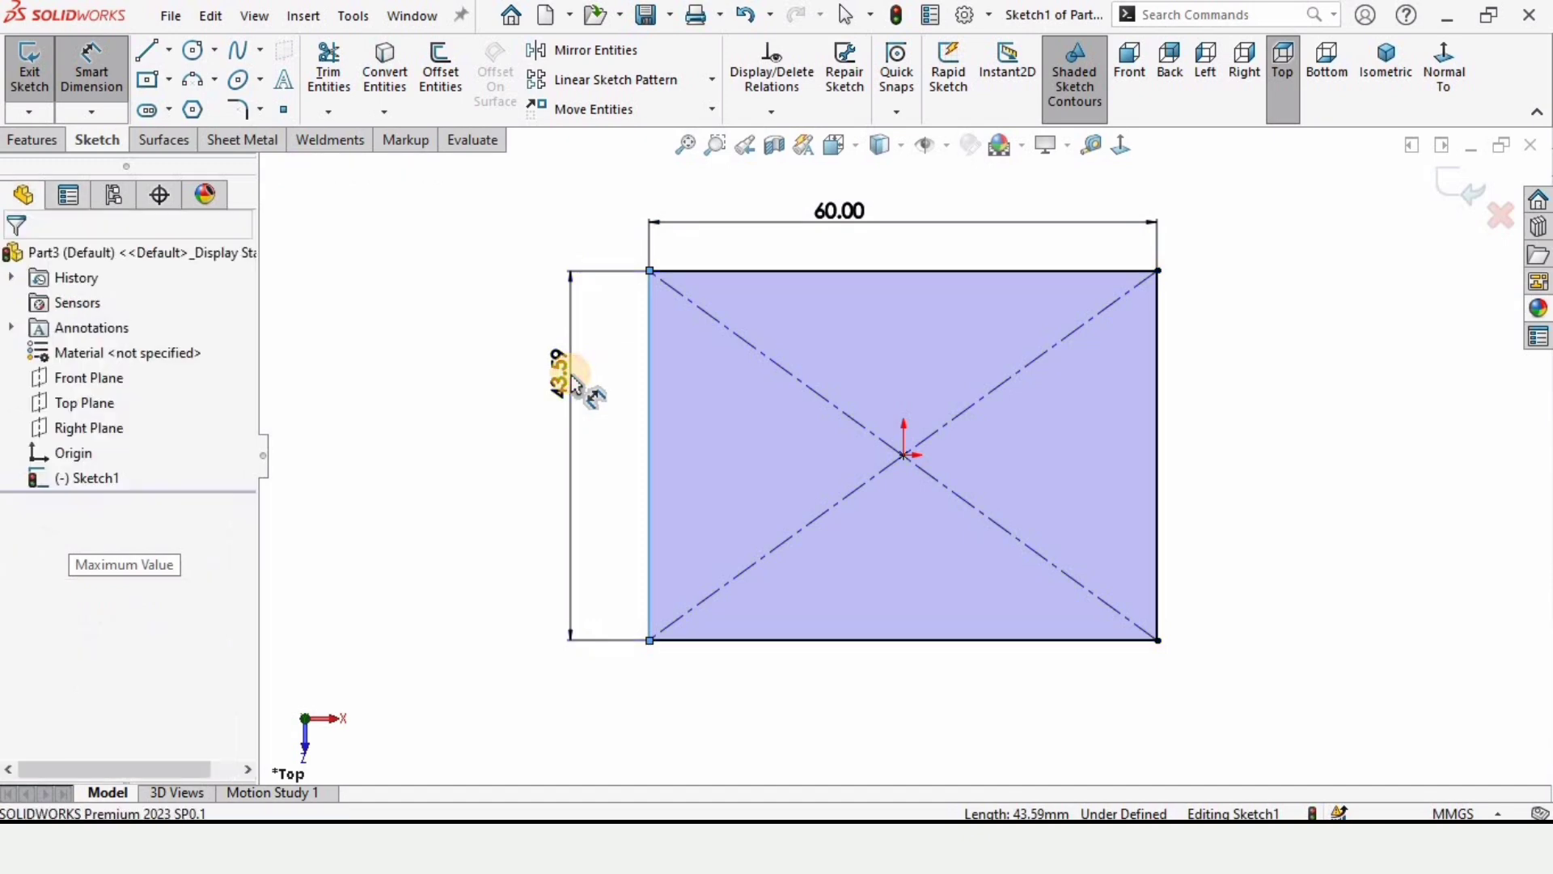
left_click(571, 380)
type("4")
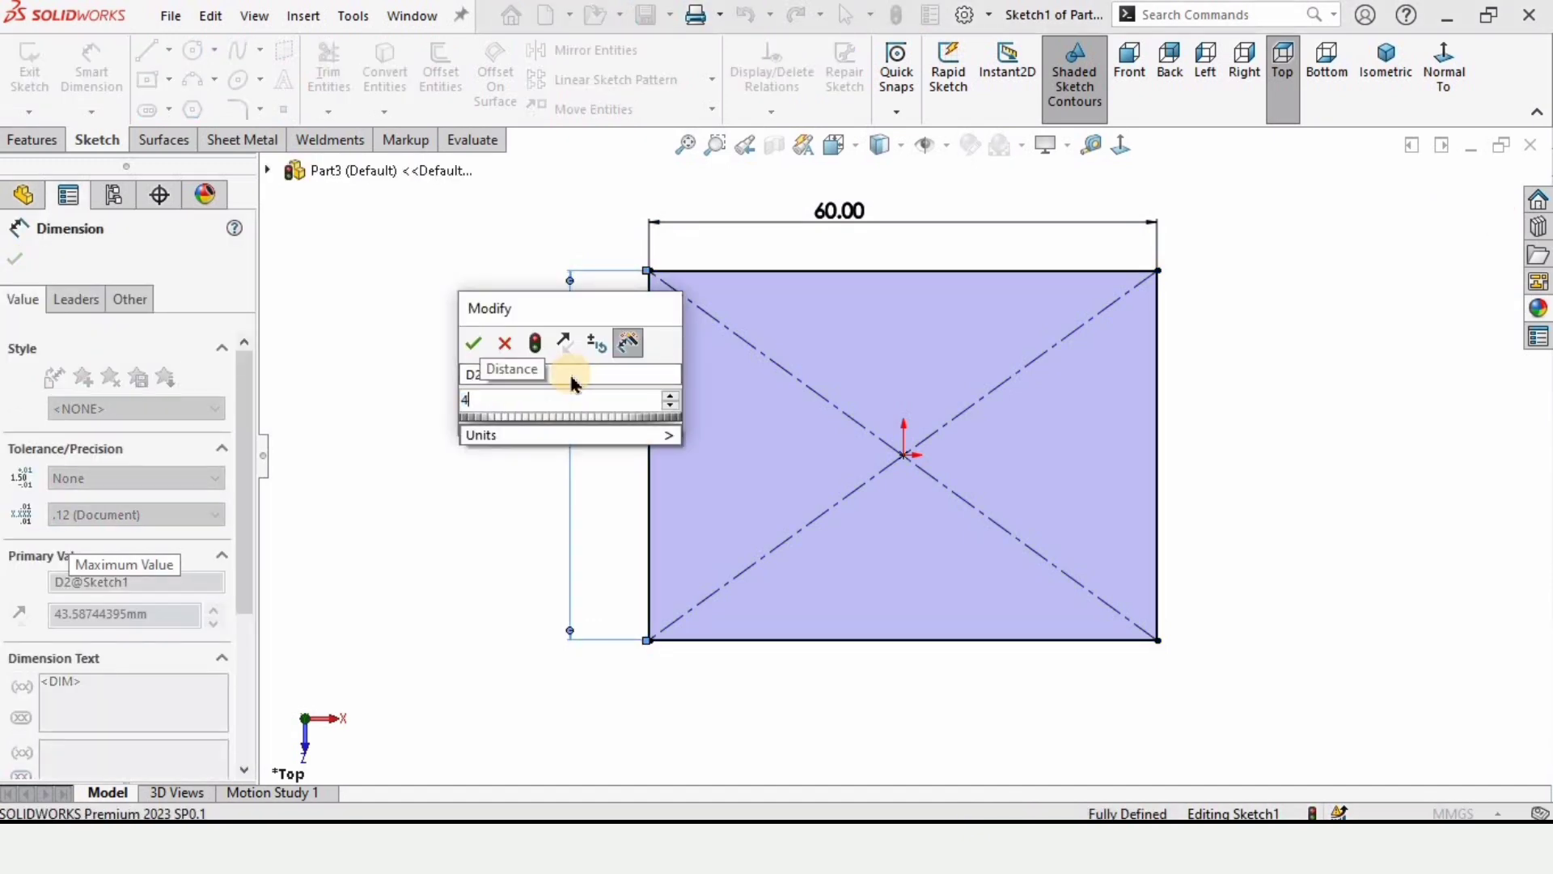
type("2")
key("Return")
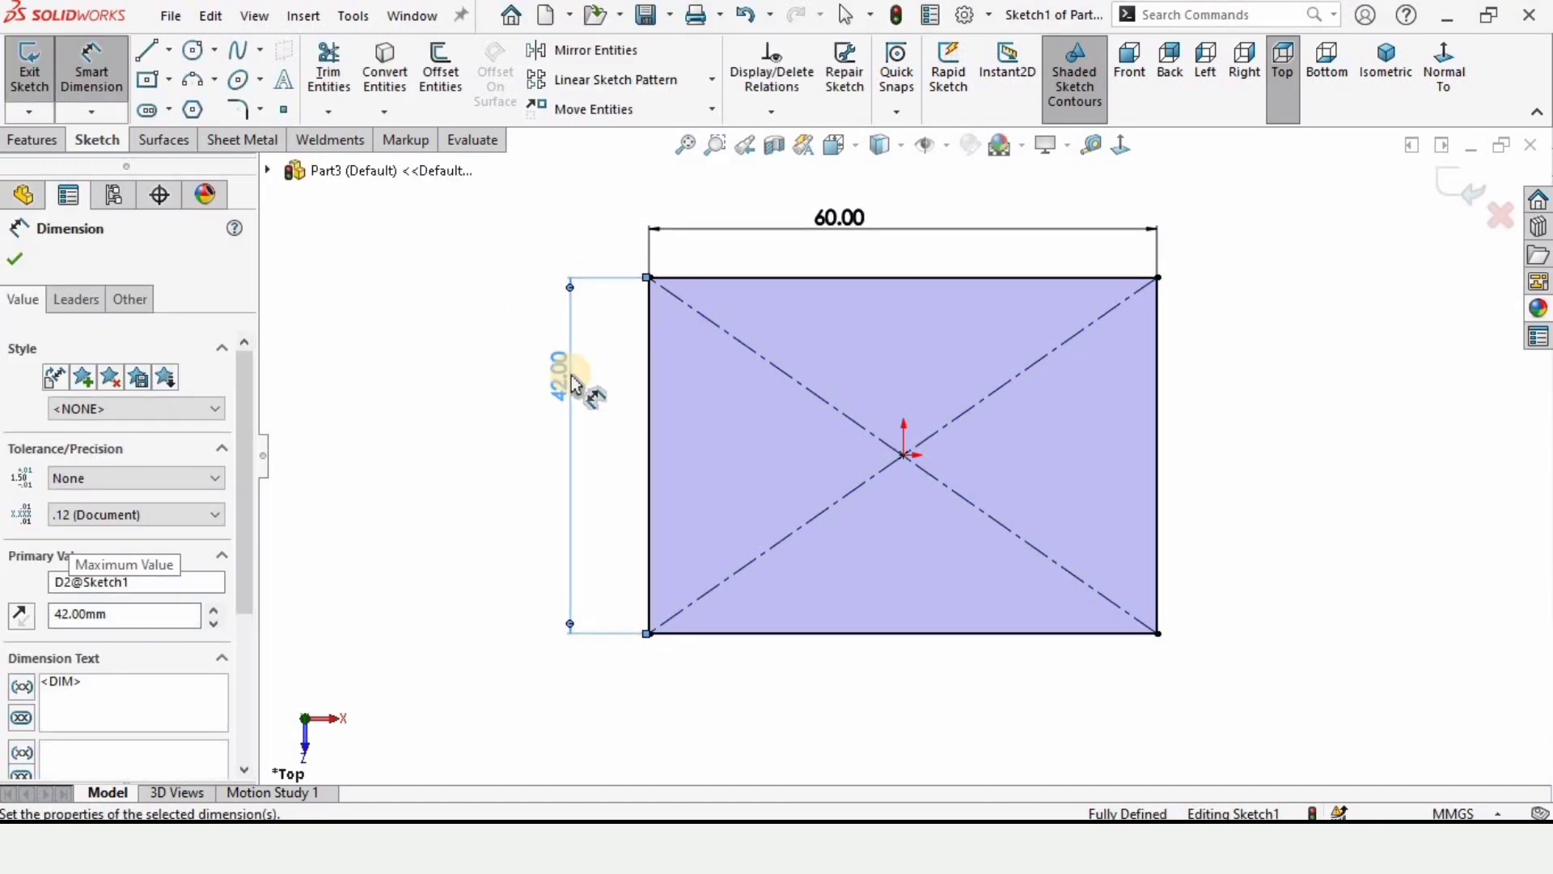
right_click(95, 144)
mouse_move(331, 207)
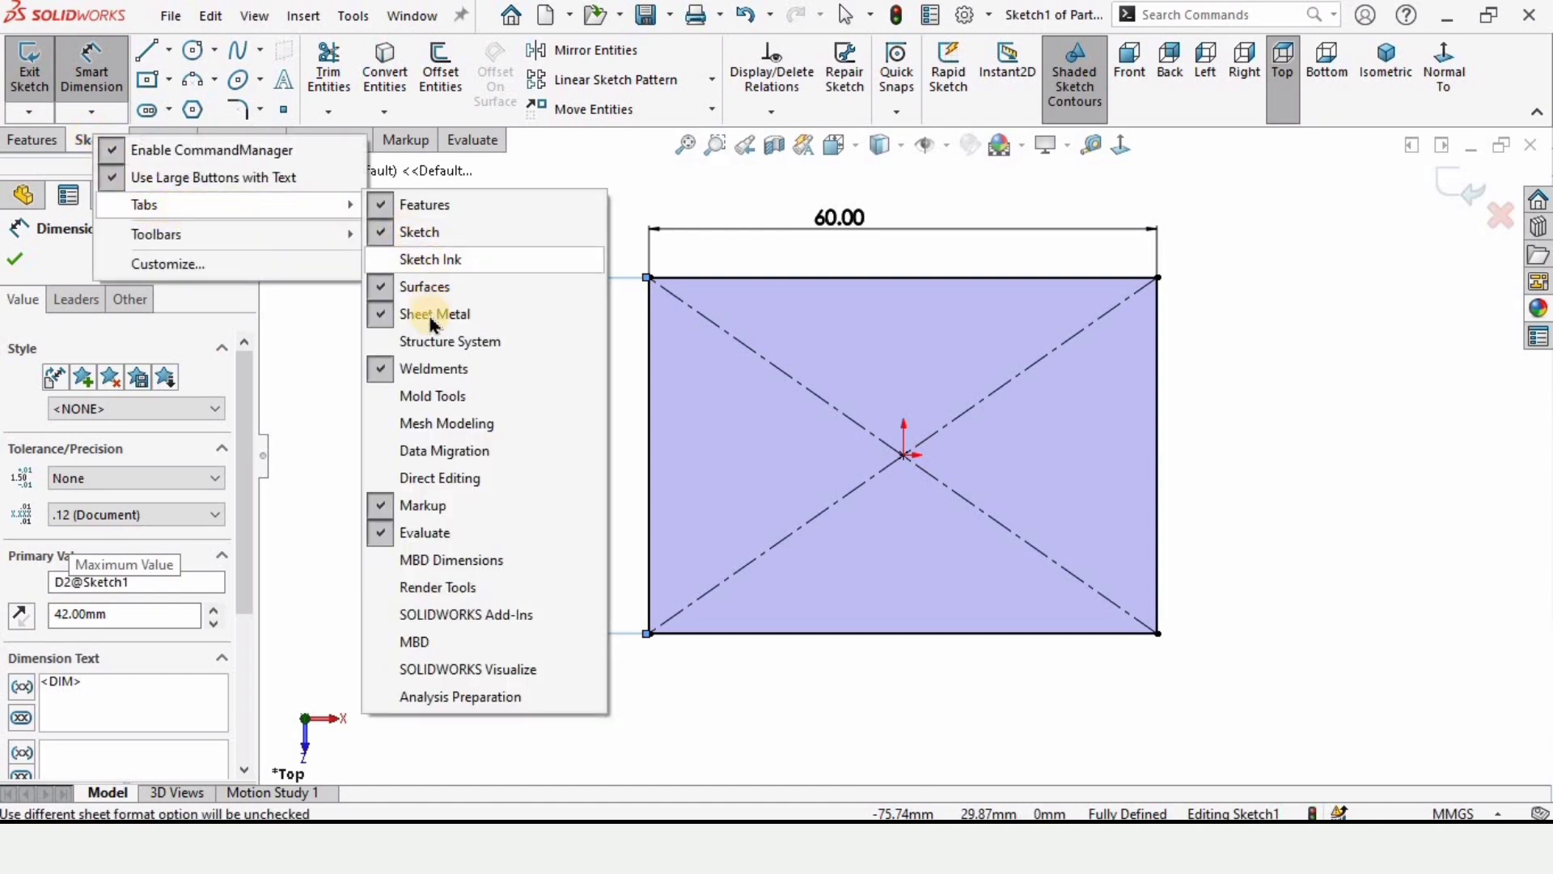
left_click(311, 315)
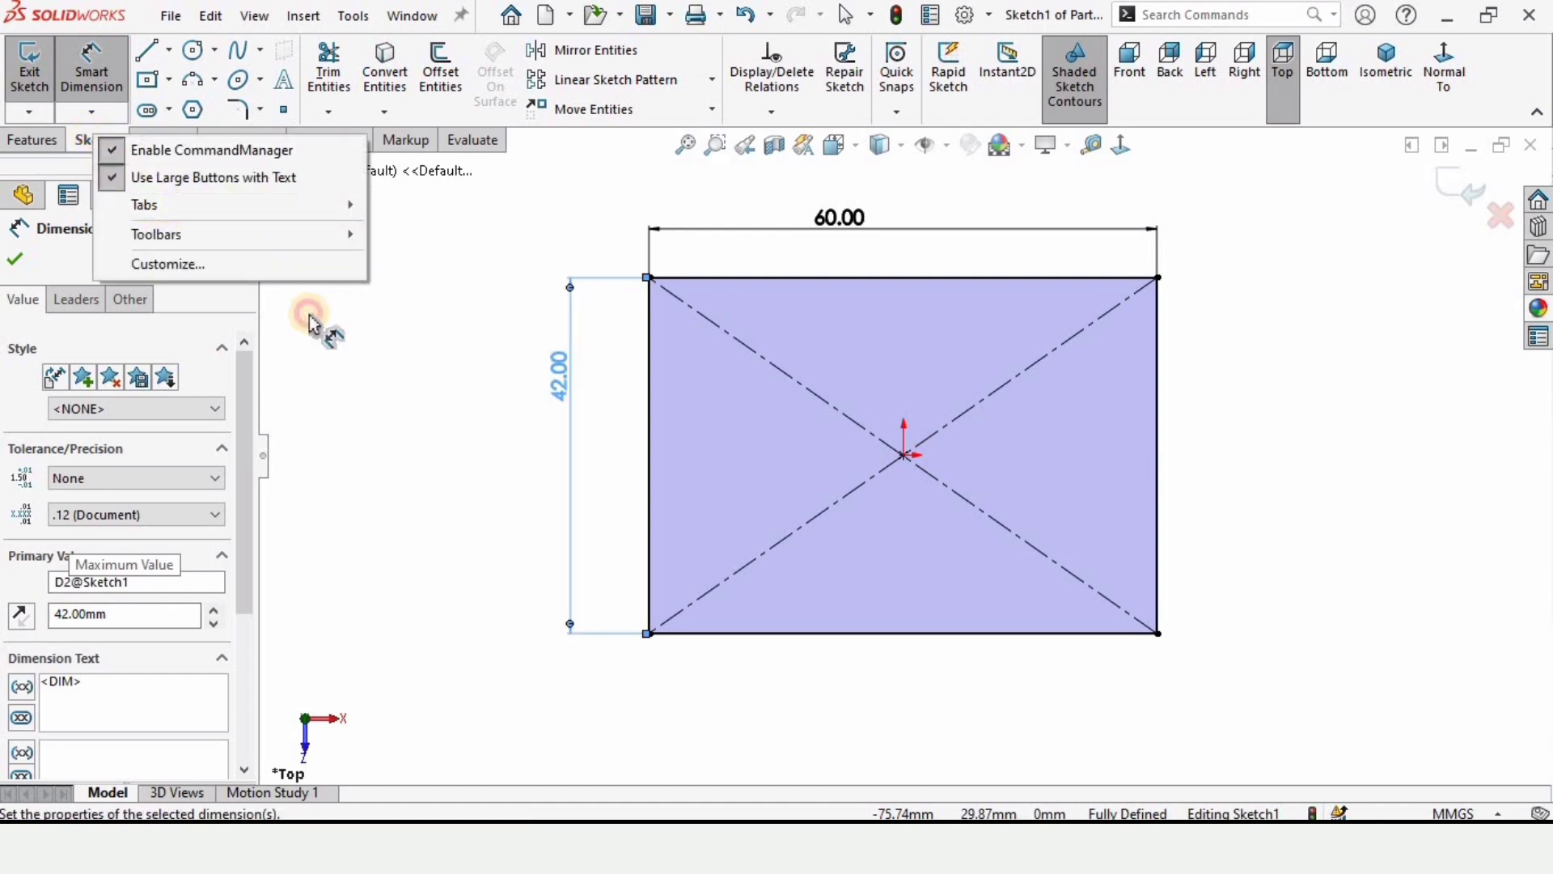
Step: Turn the rectangle sketch into a 1 mm thick sheet metal base flange and give it the chromium plate appearance
left_click(235, 144)
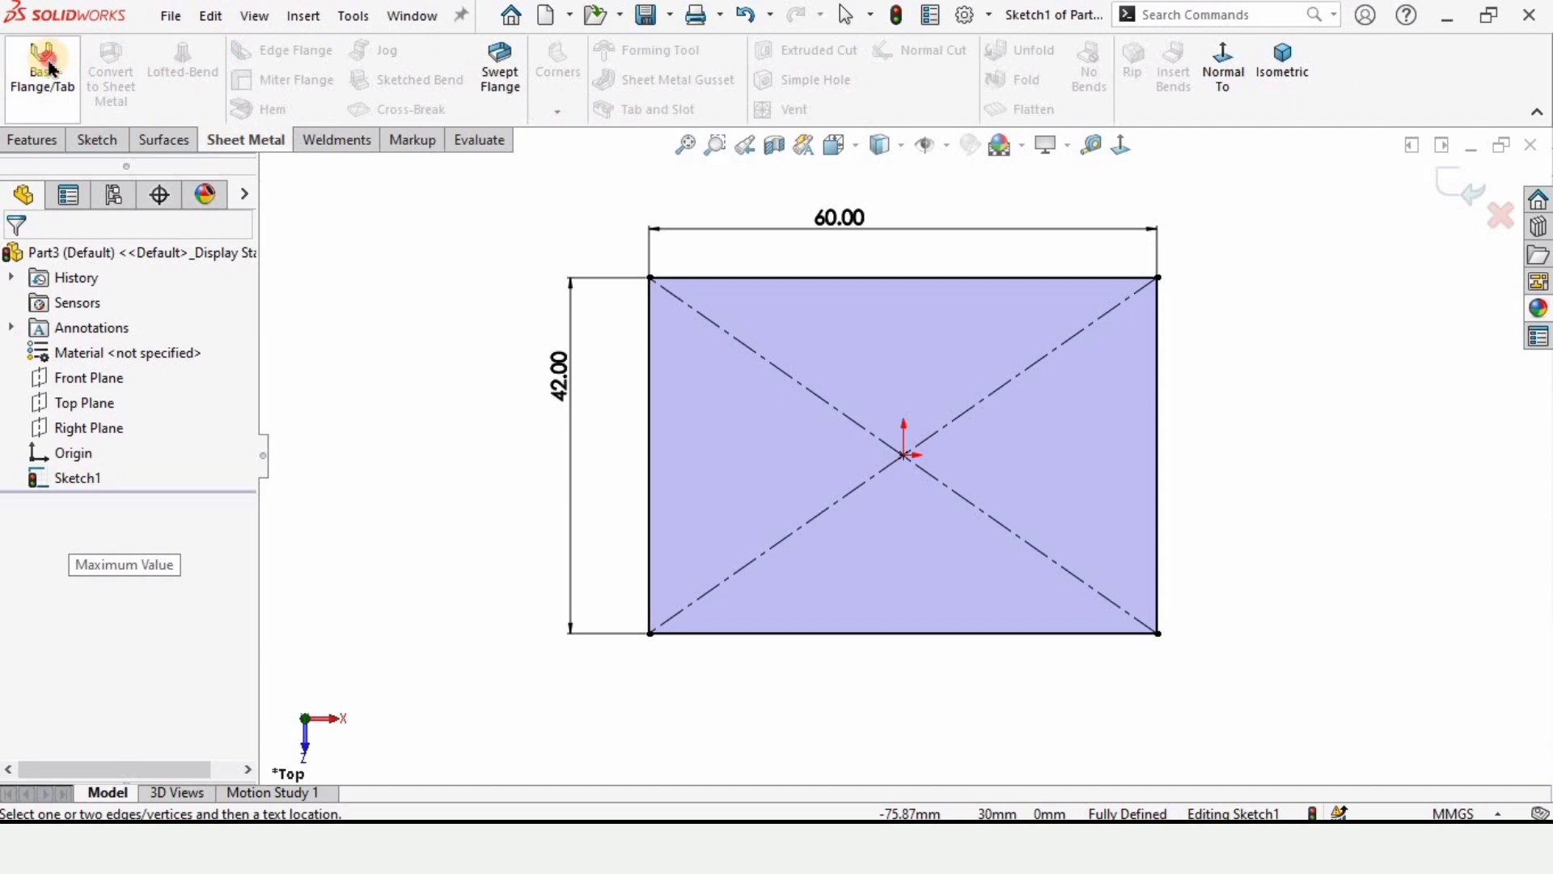
left_click(44, 66)
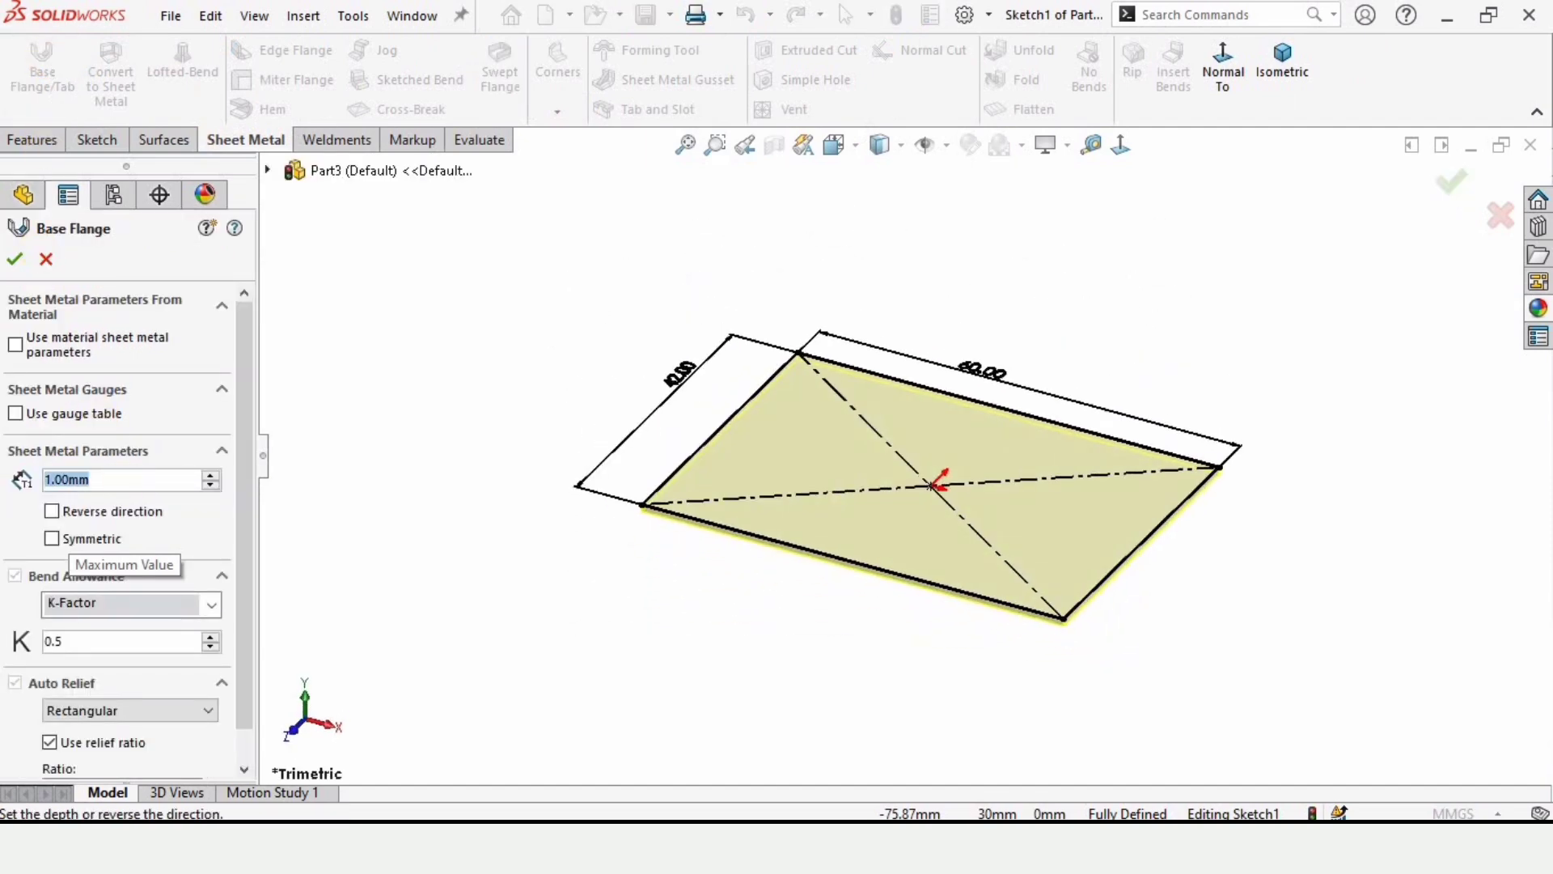
key("Return")
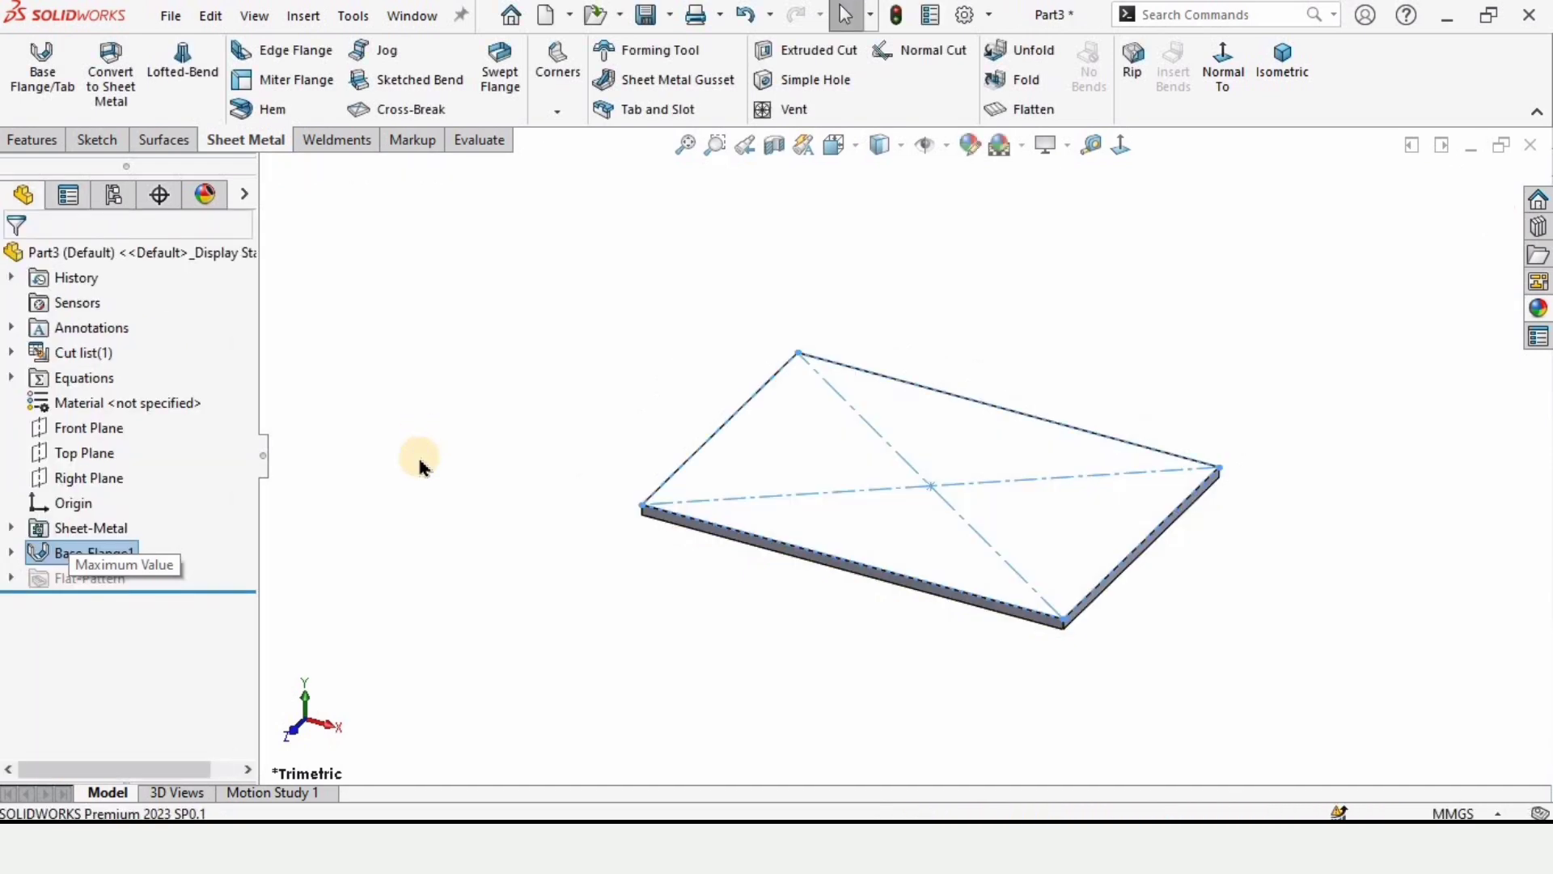
left_click(1540, 320)
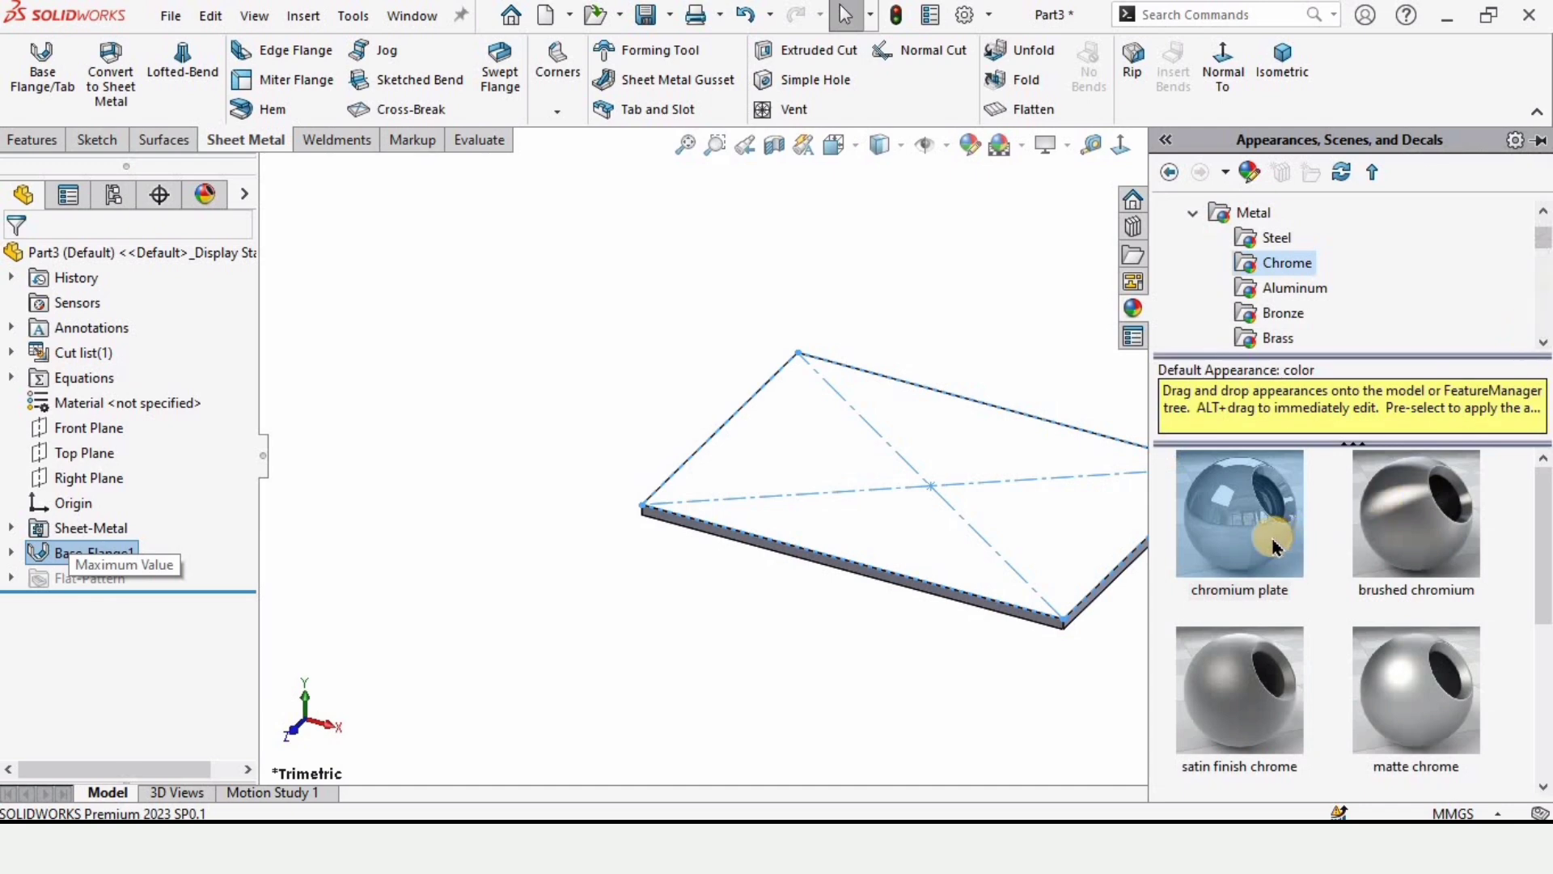
left_click_drag(1272, 534, 770, 409)
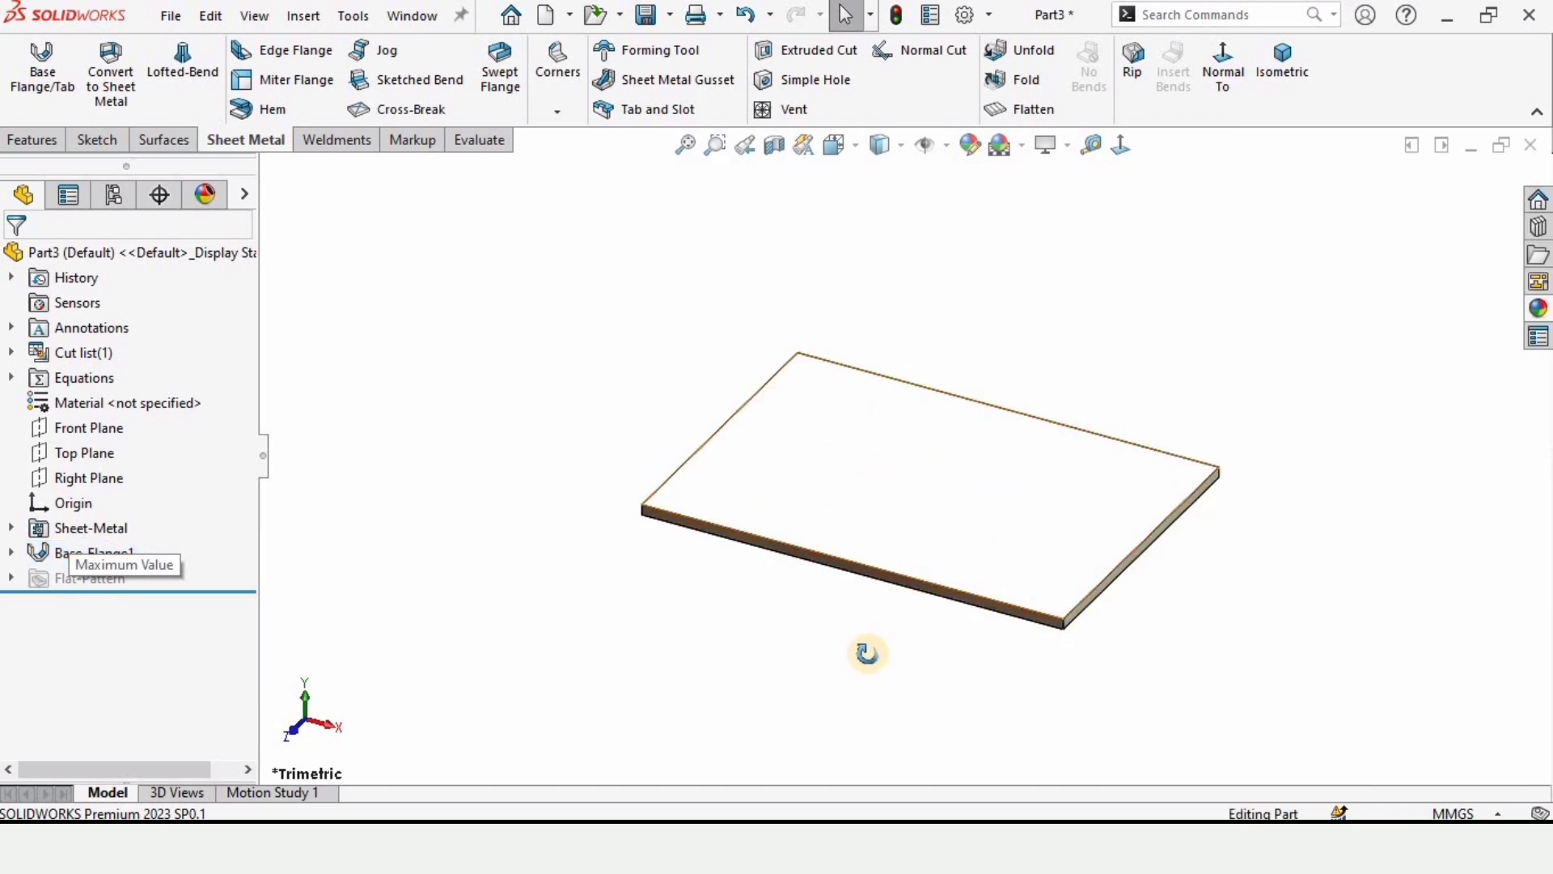
Step: Start an edge flange on the plate's two short edges, extending upward about 26 mm
middle_click_drag(867, 648, 506, 194)
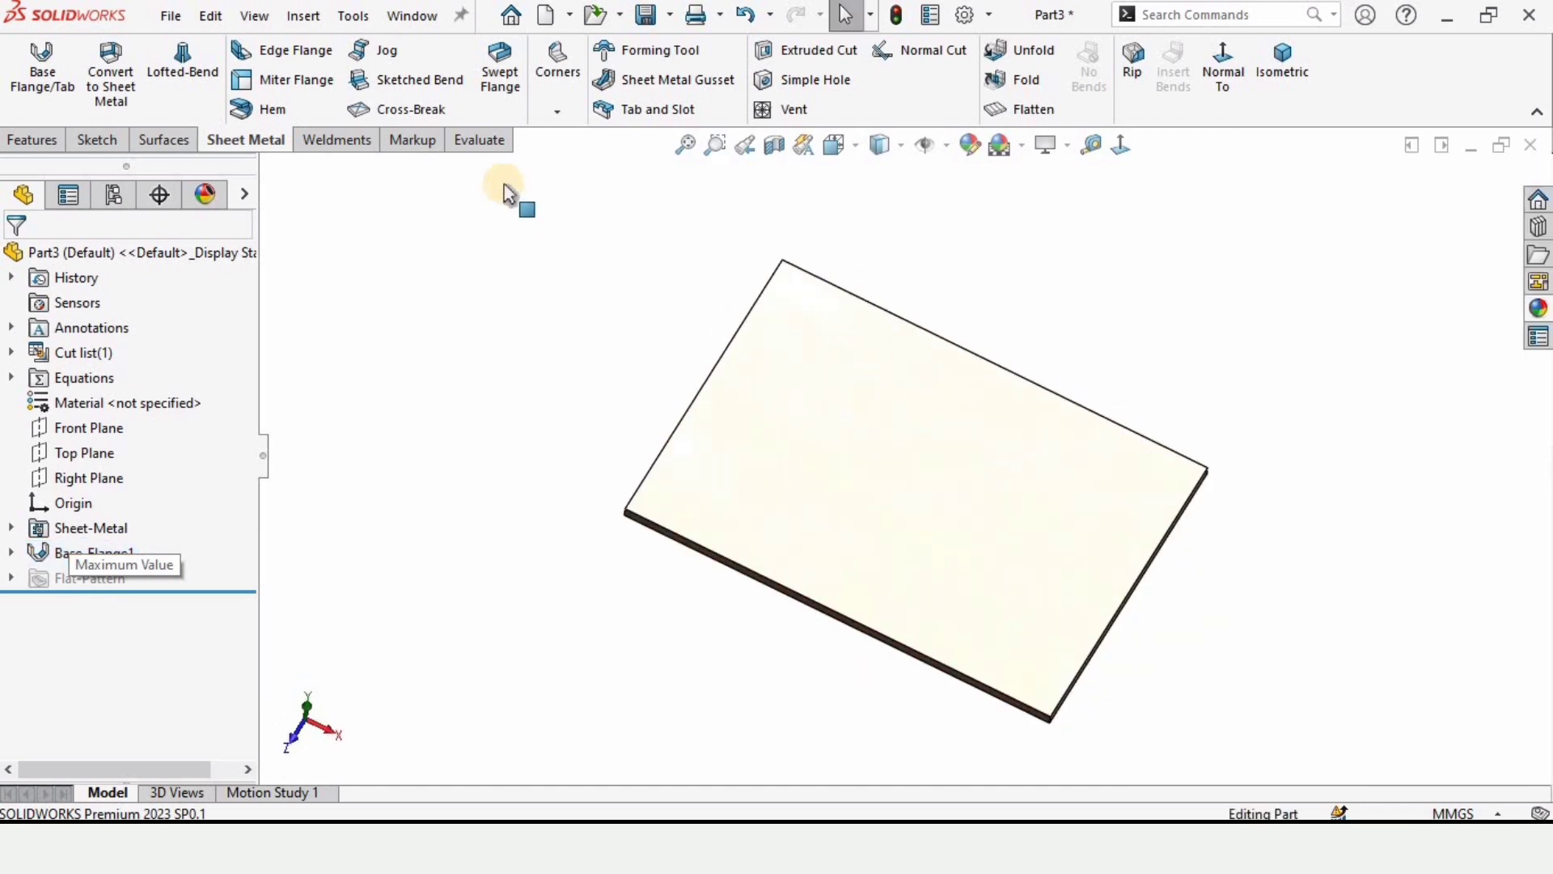
left_click(301, 50)
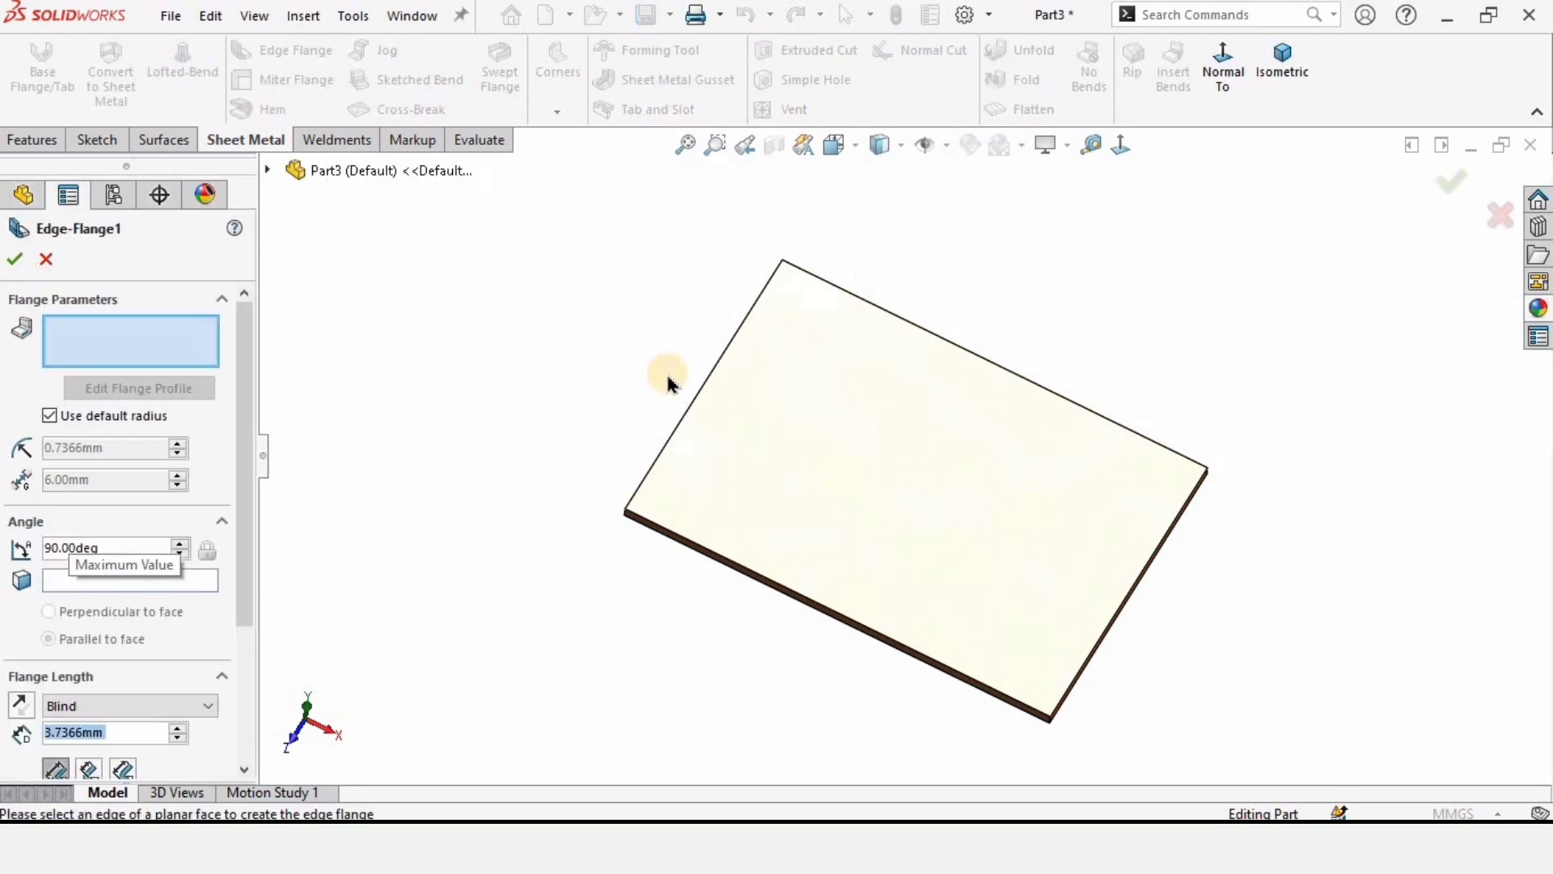
left_click(712, 377)
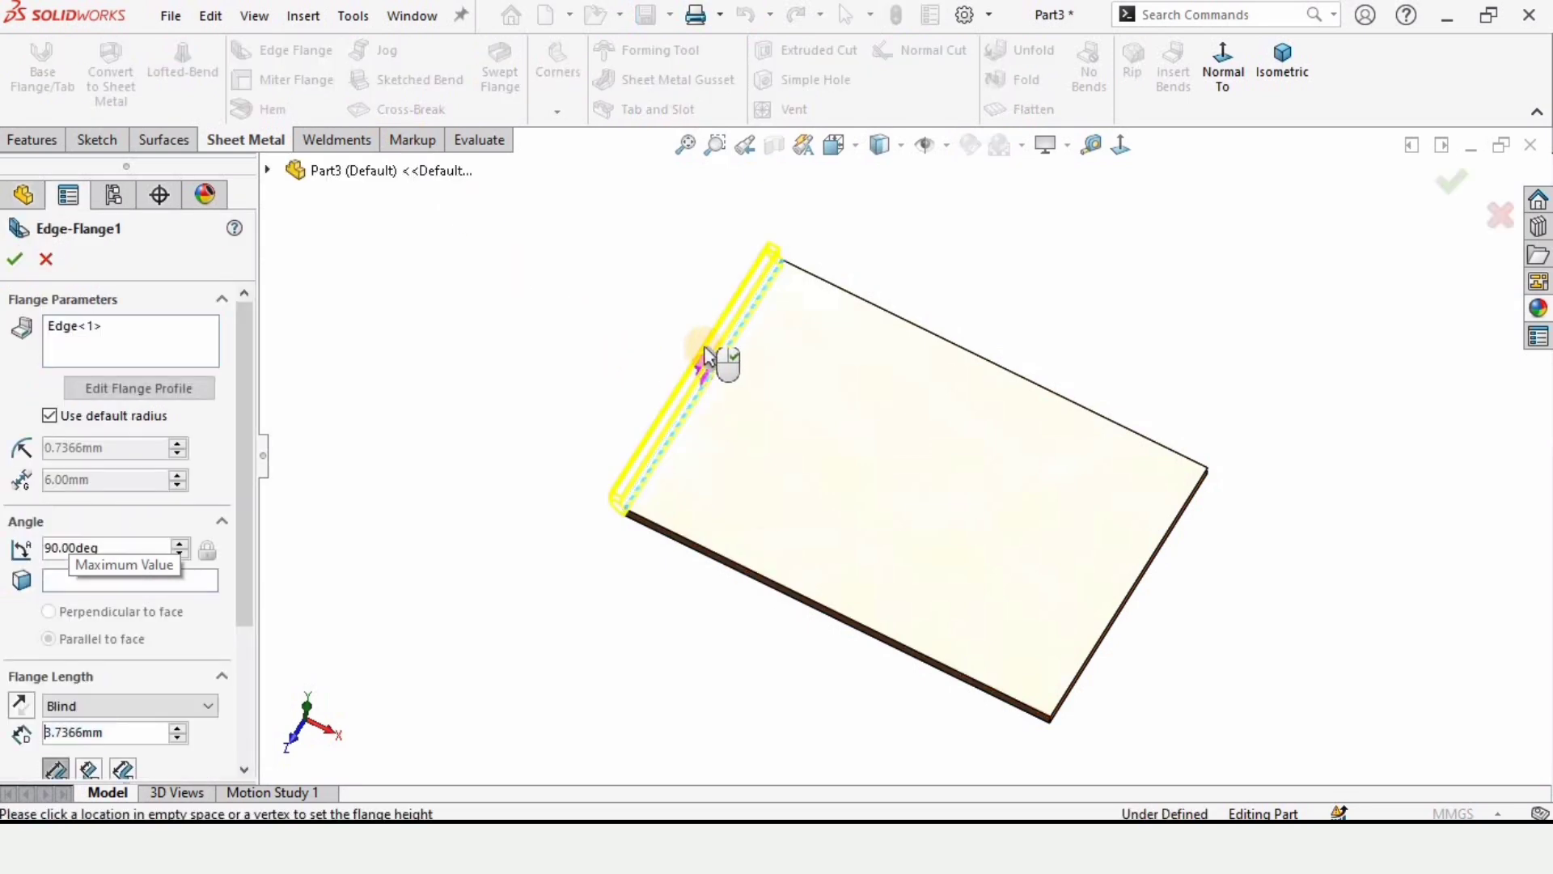
middle_click_drag(794, 340, 817, 283)
left_click(1147, 530)
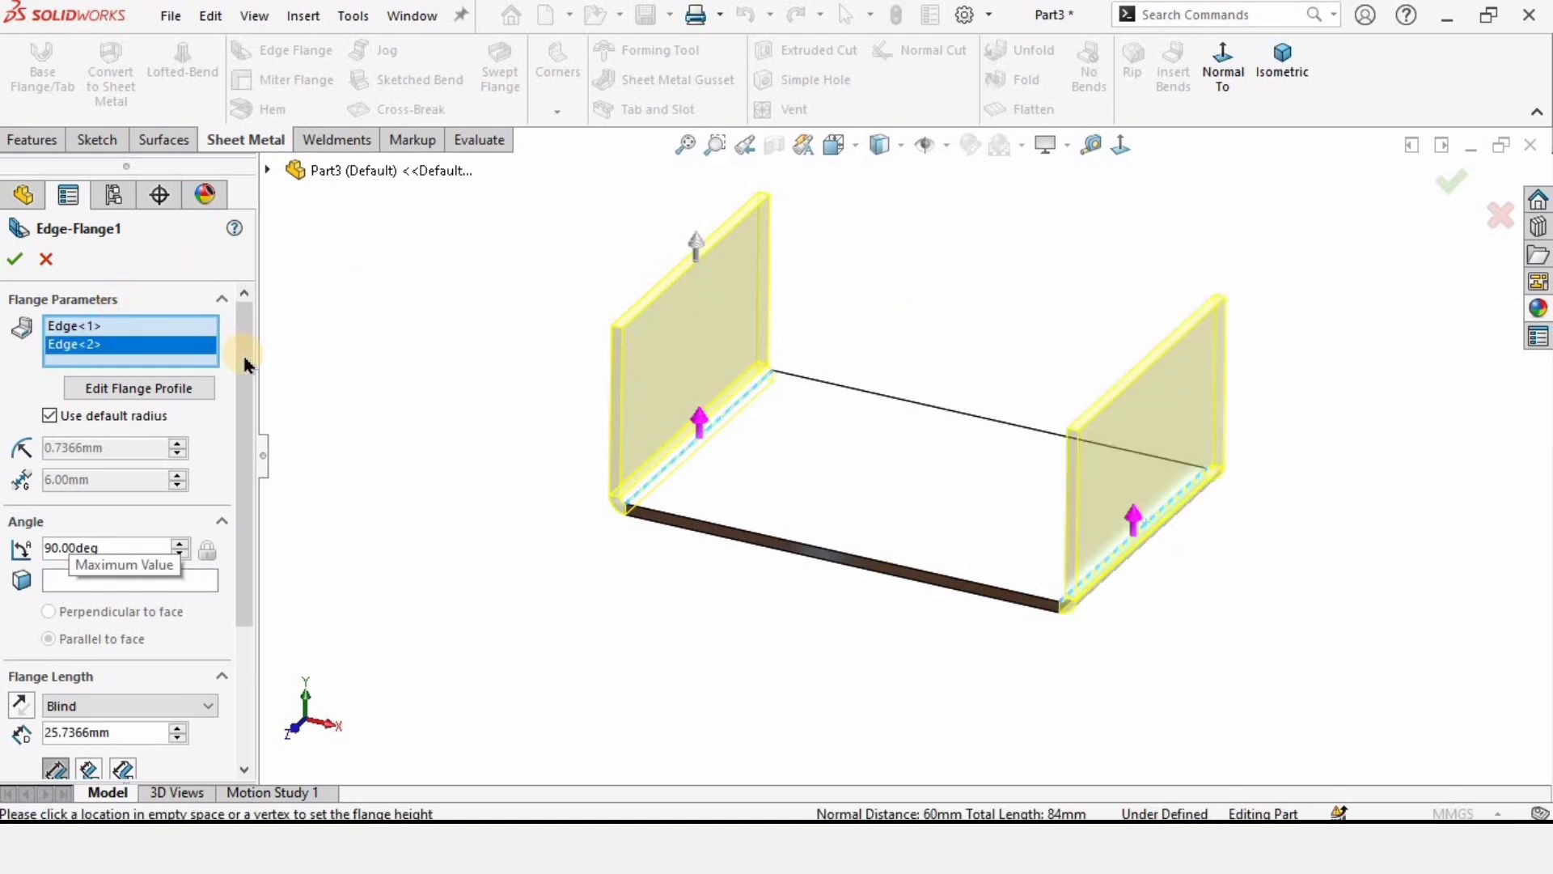
Step: Disable the default bend radius and set the edge flanges' radius to 4.5 mm
scroll(243, 372, "down", 2)
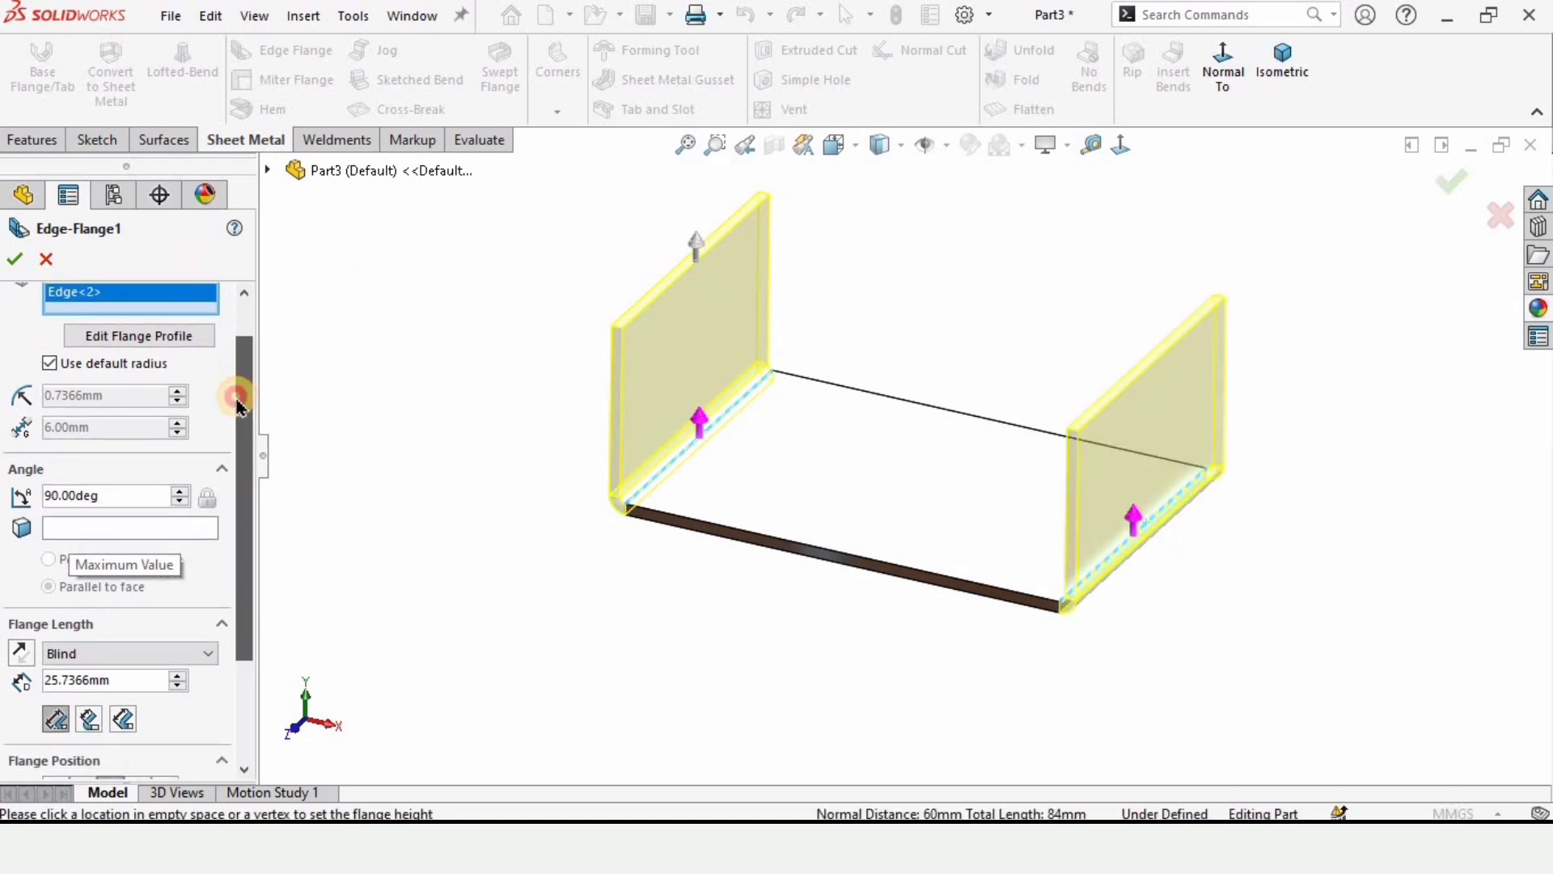
left_click(50, 353)
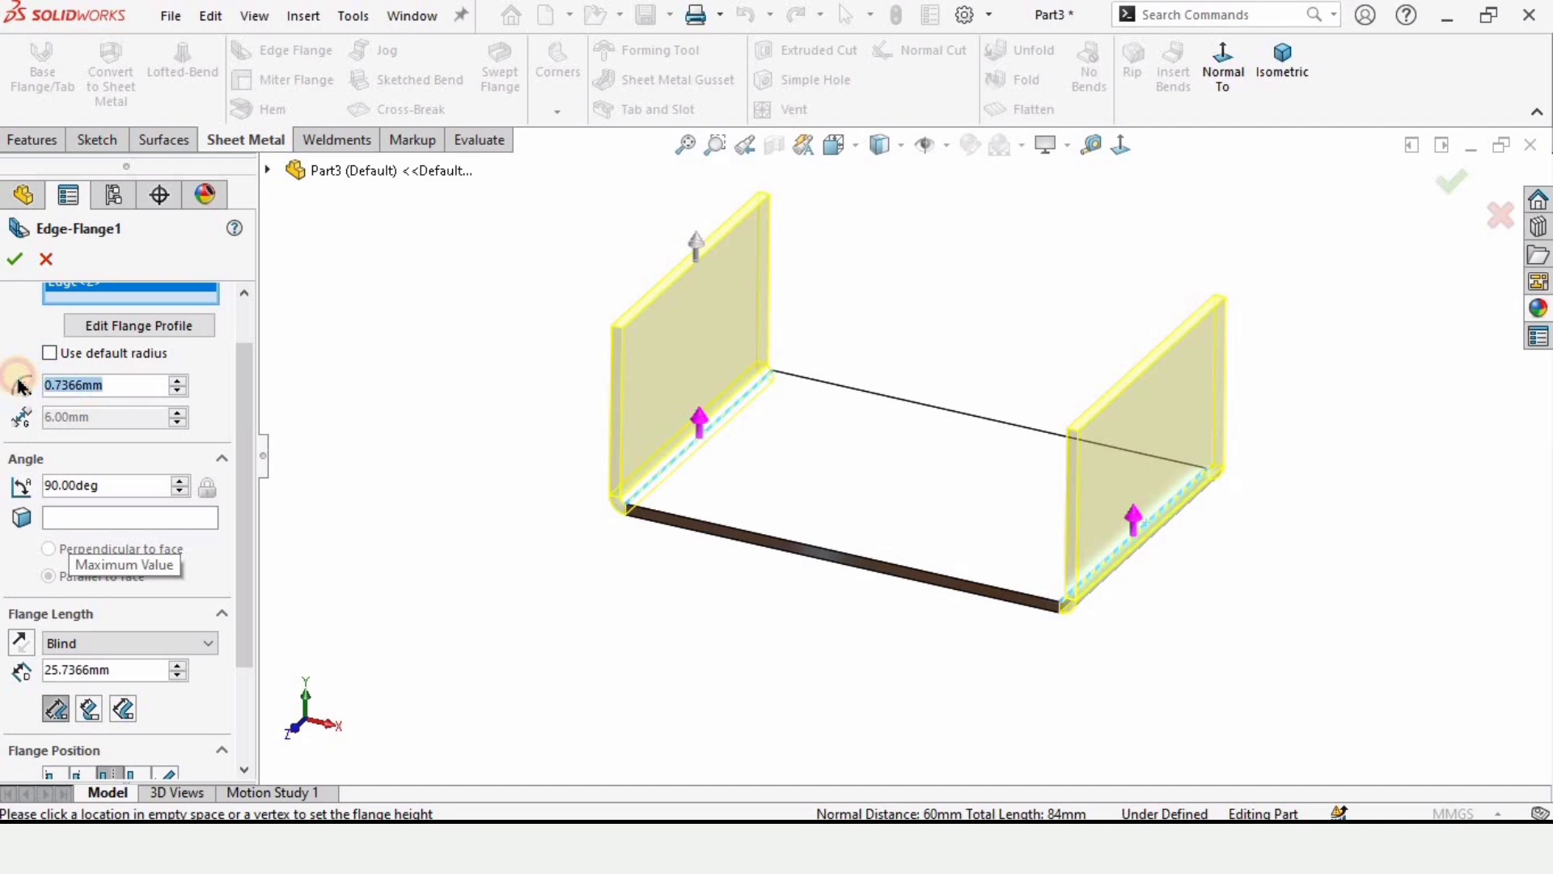
type("4.5")
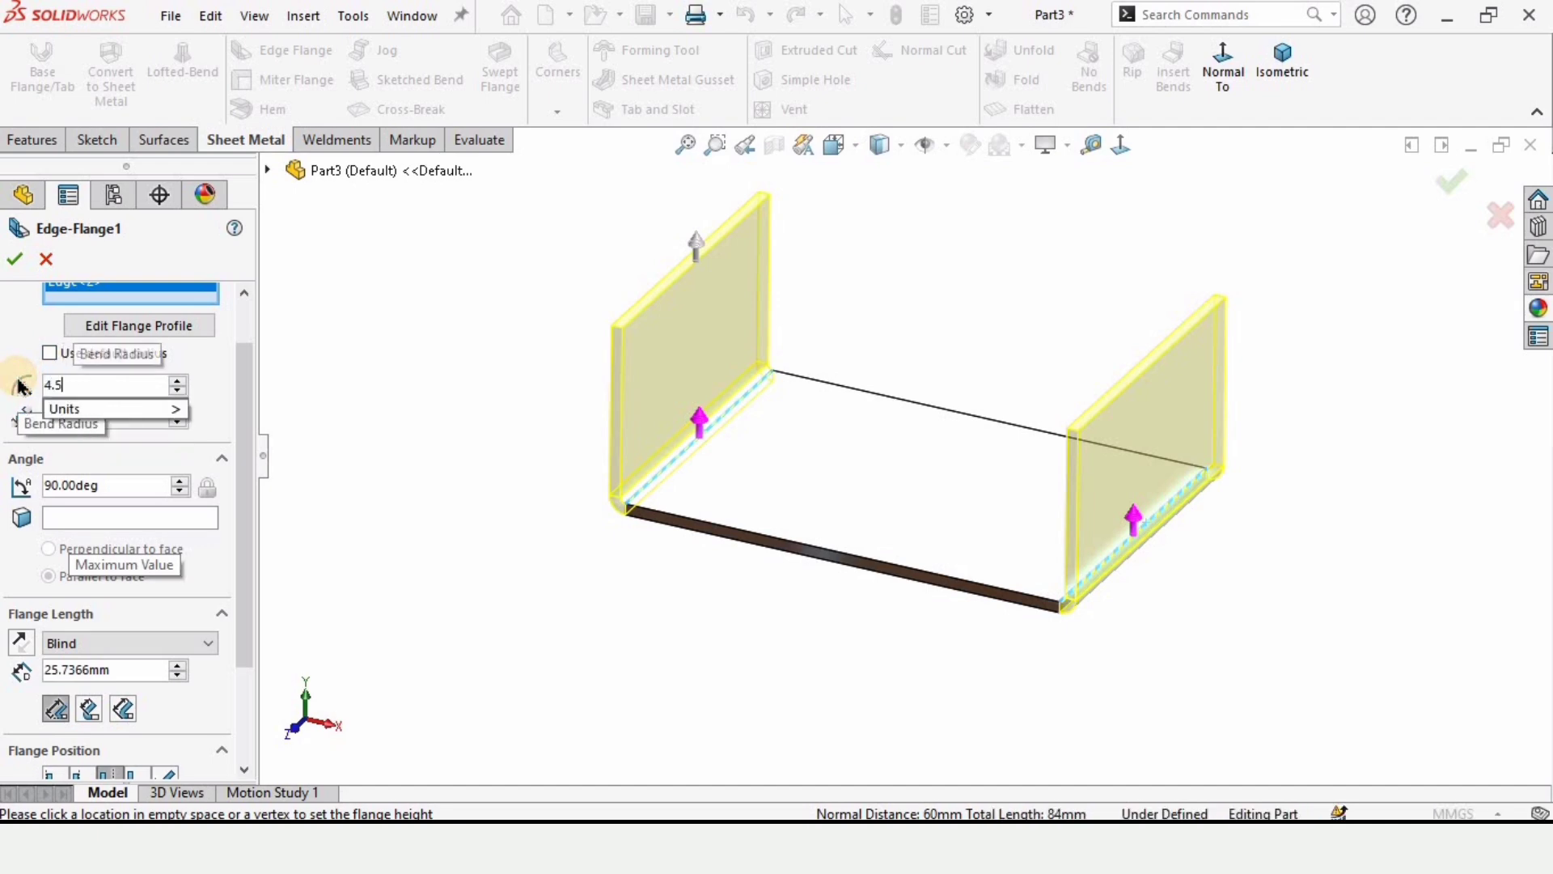
key("Return")
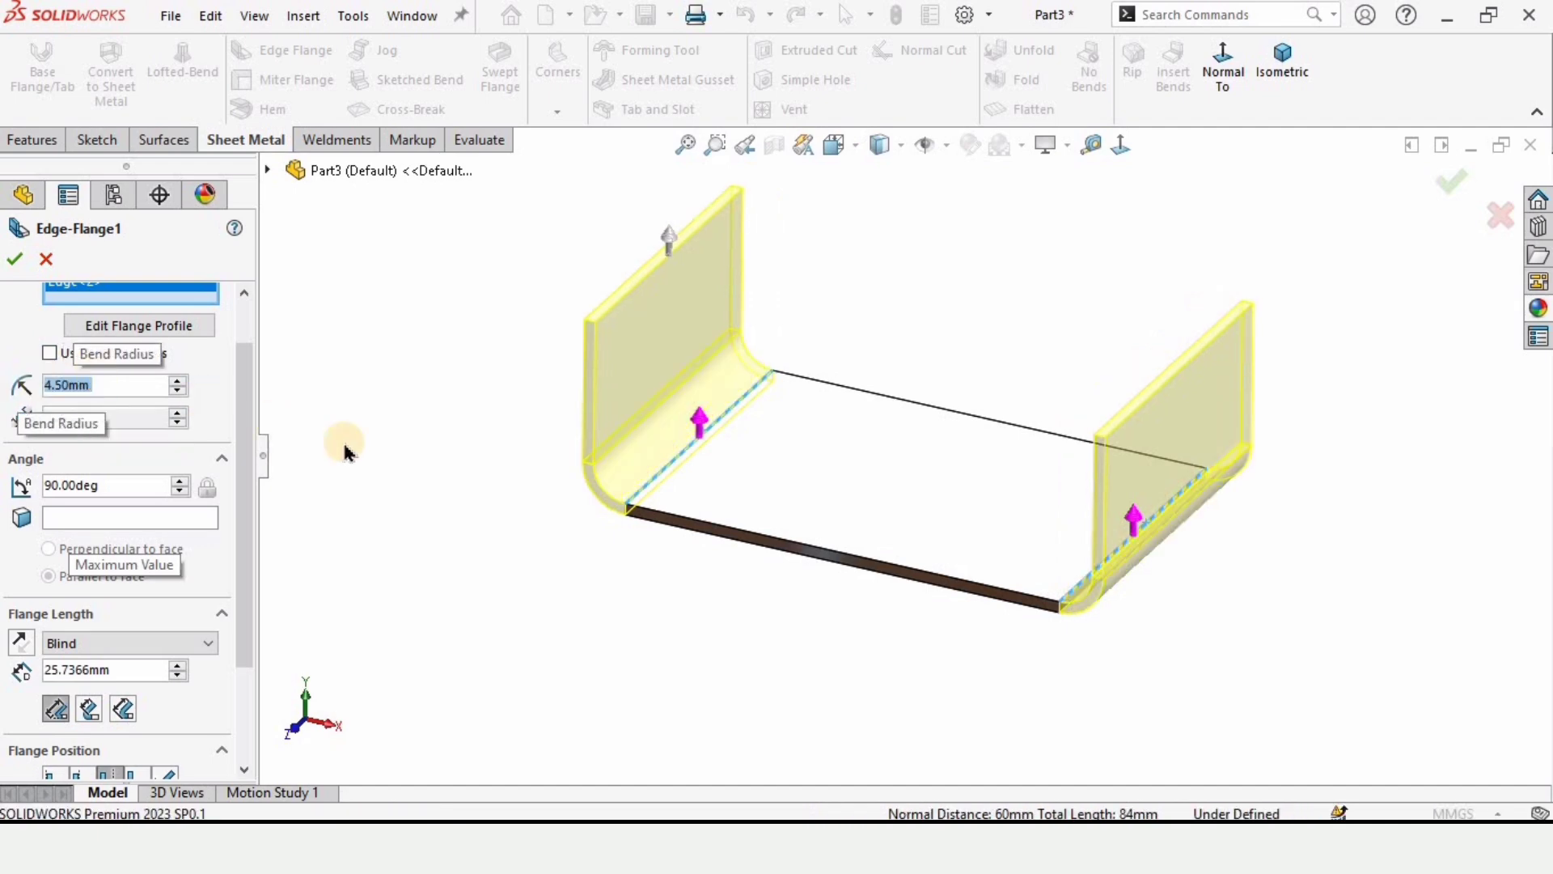
Step: Set the flange position of both edge flanges to Material Inside
middle_click_drag(635, 518, 647, 471)
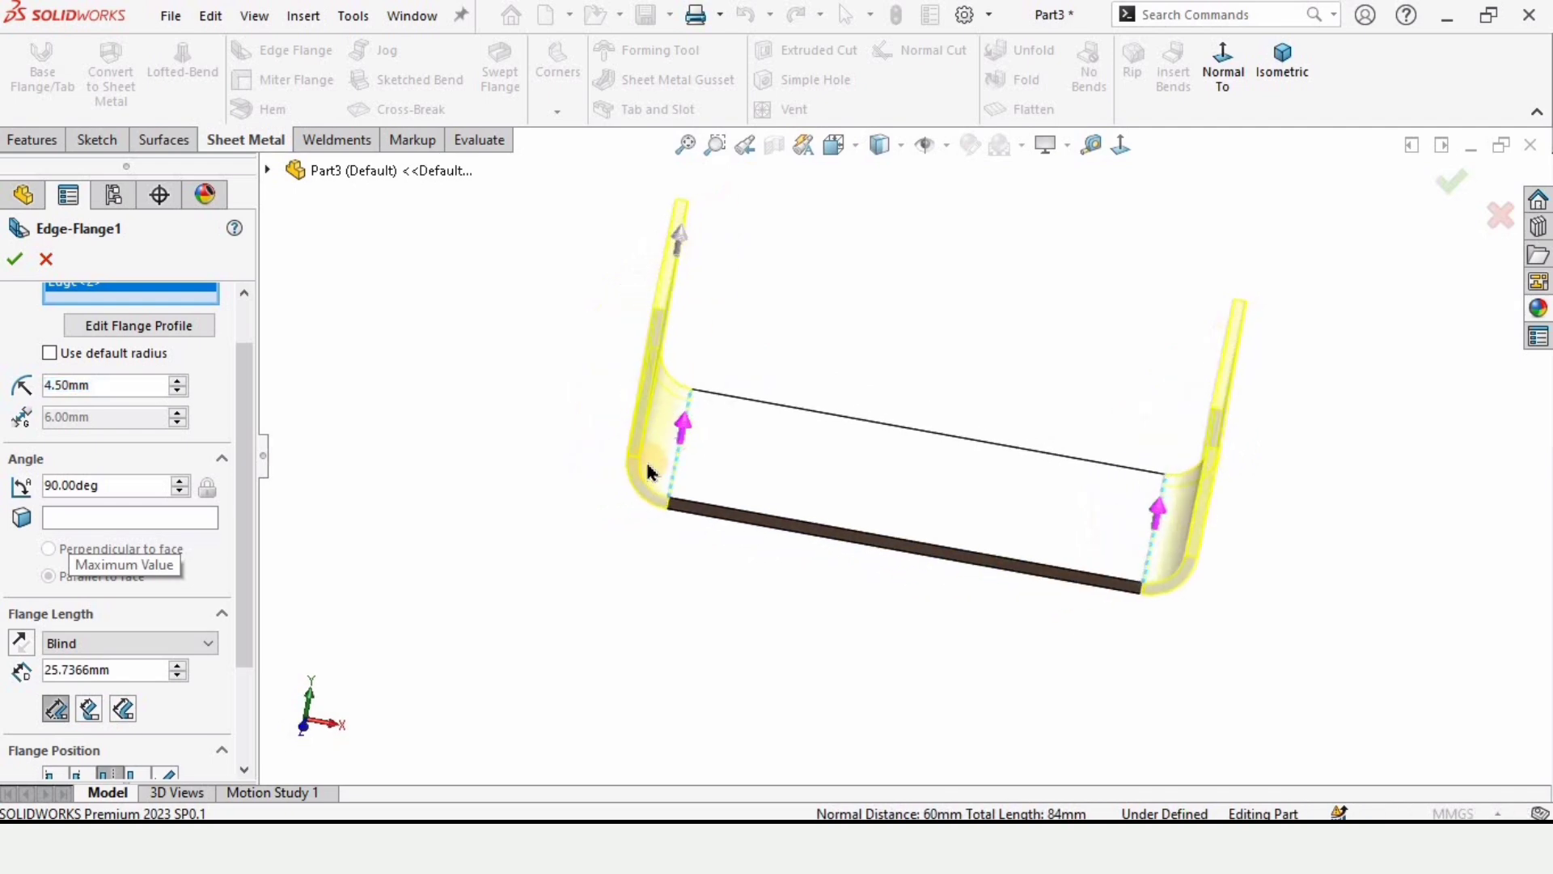
left_click_drag(248, 402, 243, 449)
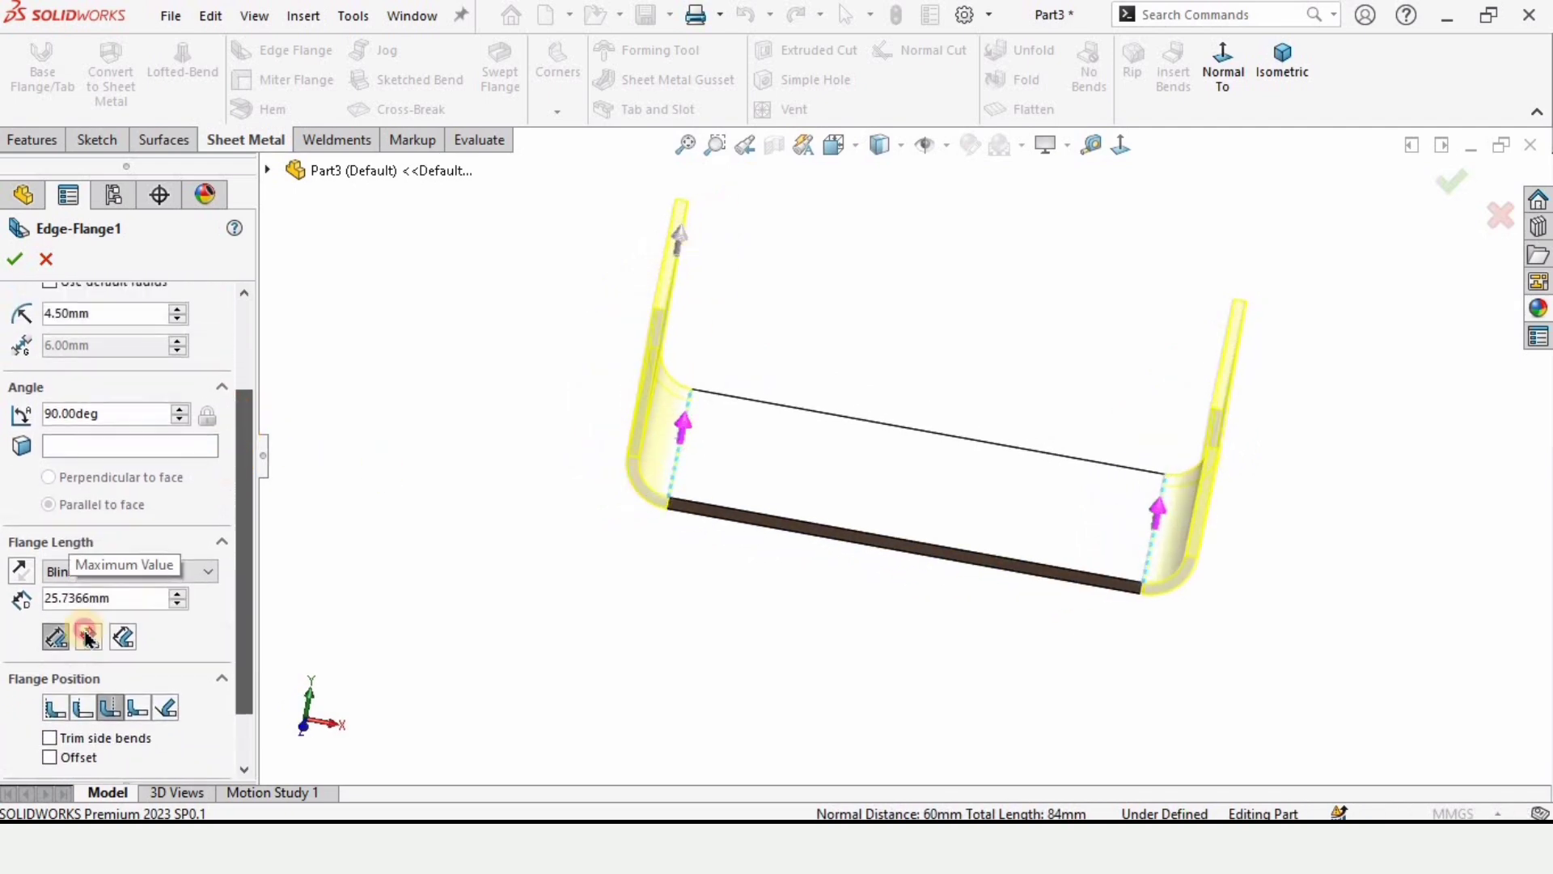
left_click(64, 708)
scroll(760, 531, "down", 2)
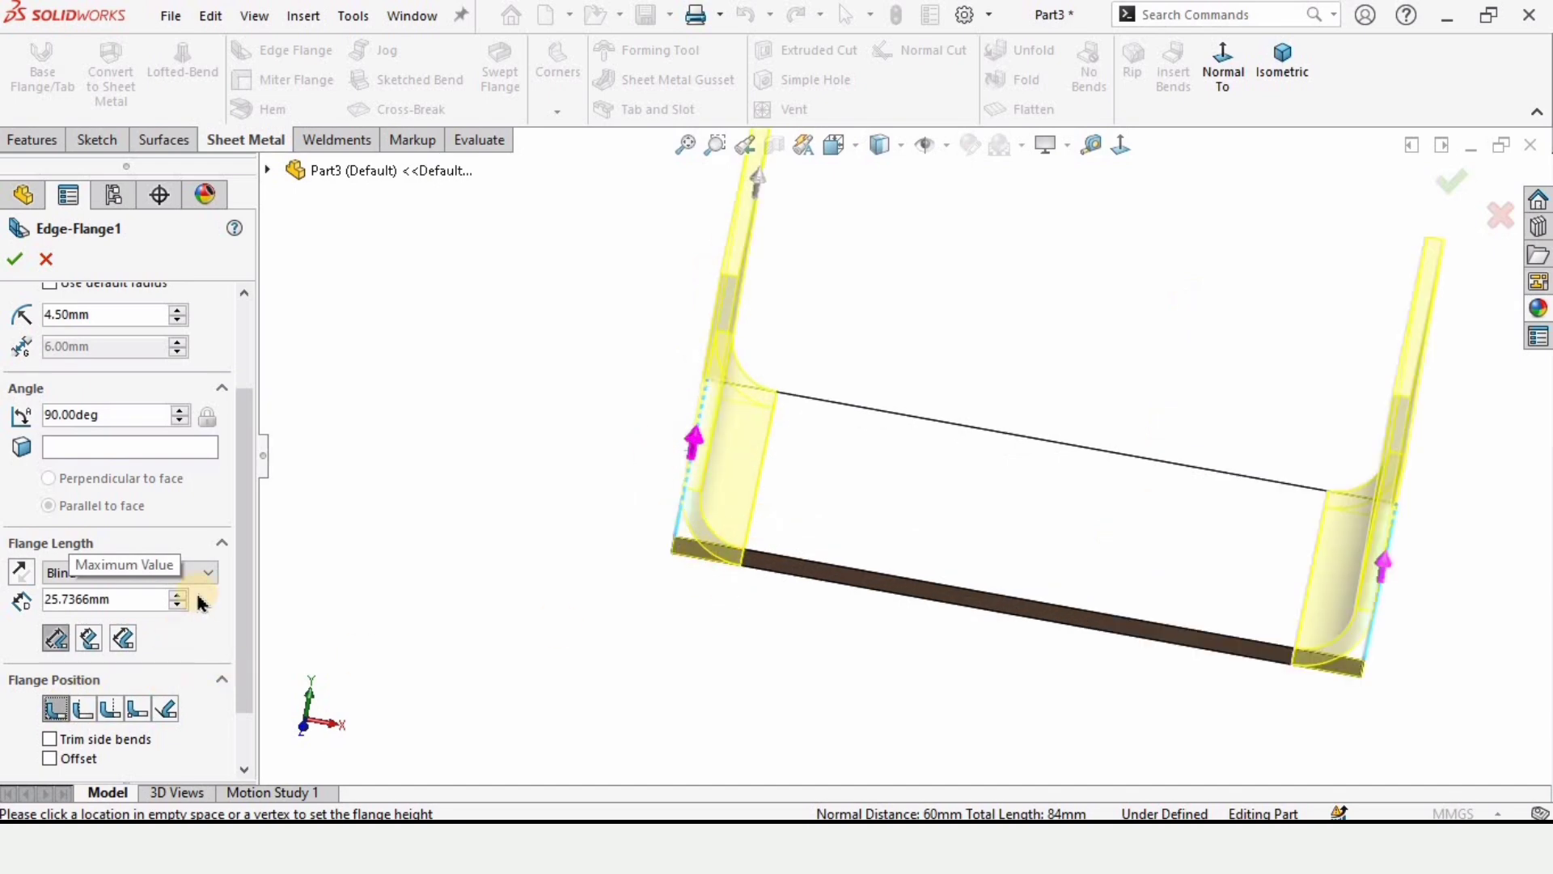
Step: Set the length of both edge flanges to 50 mm and finish the feature
scroll(232, 451, "up", 1)
scroll(149, 599, "down", 1)
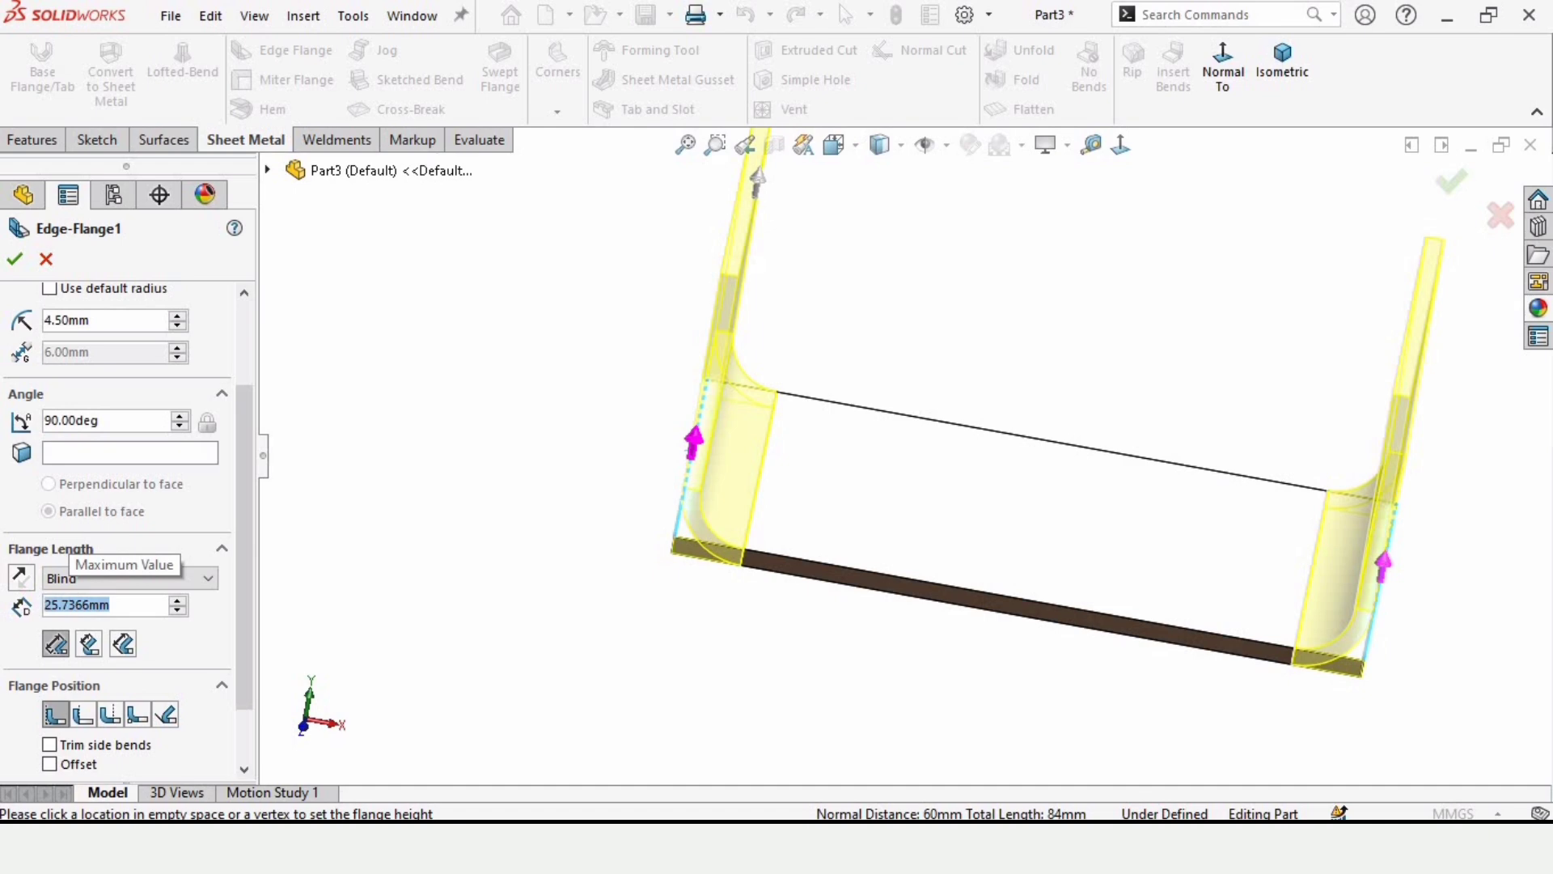
type("50")
key("Return")
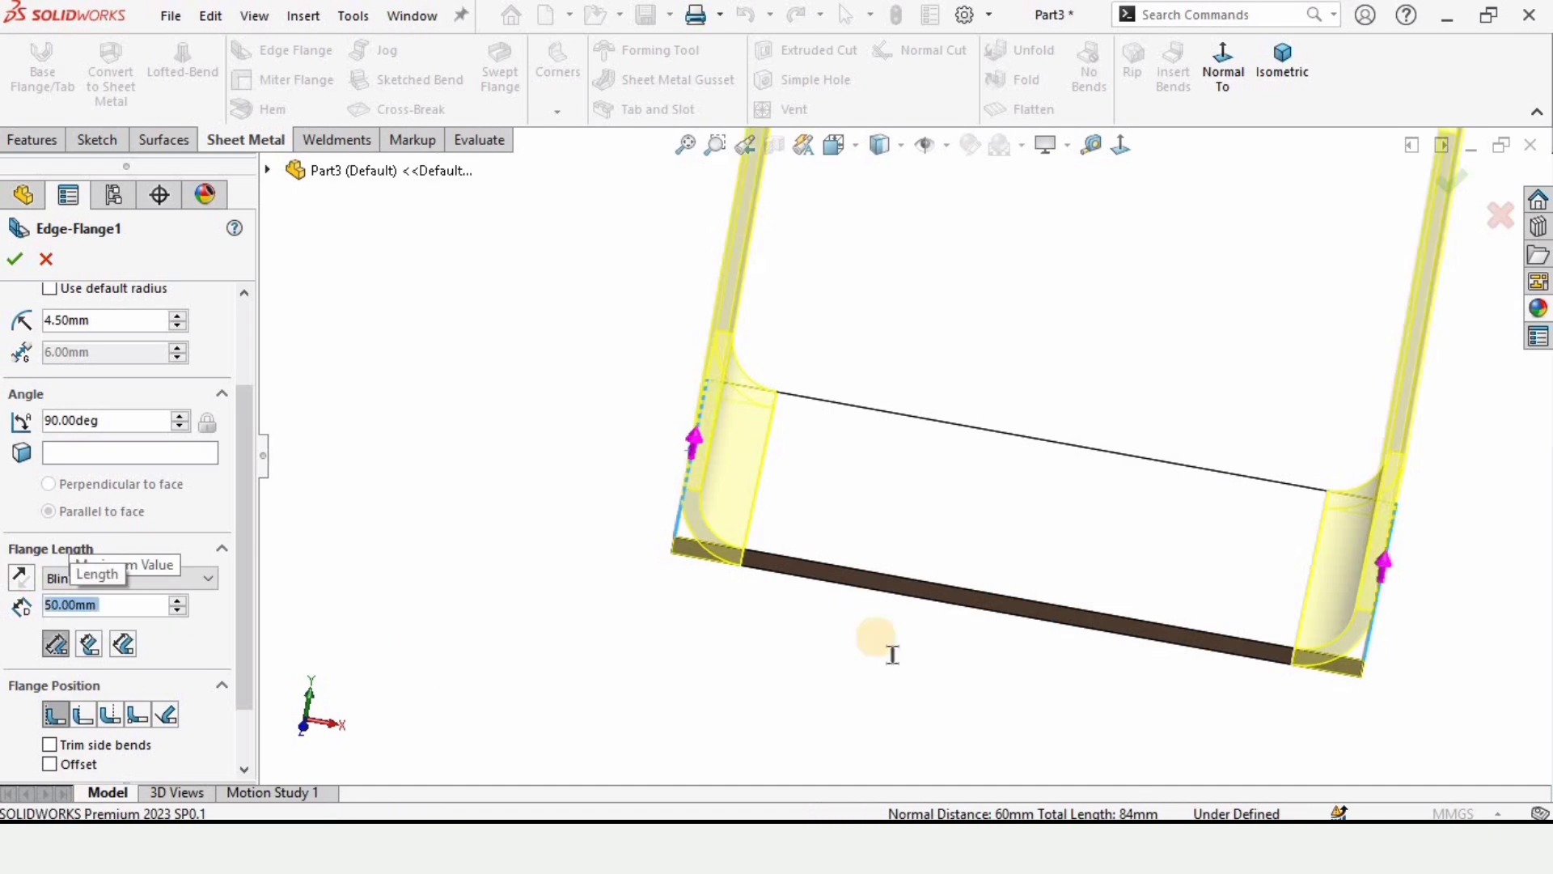
mouse_move(893, 654)
middle_mouse_down()
mouse_move(1082, 454)
mouse_move(1057, 353)
middle_mouse_up()
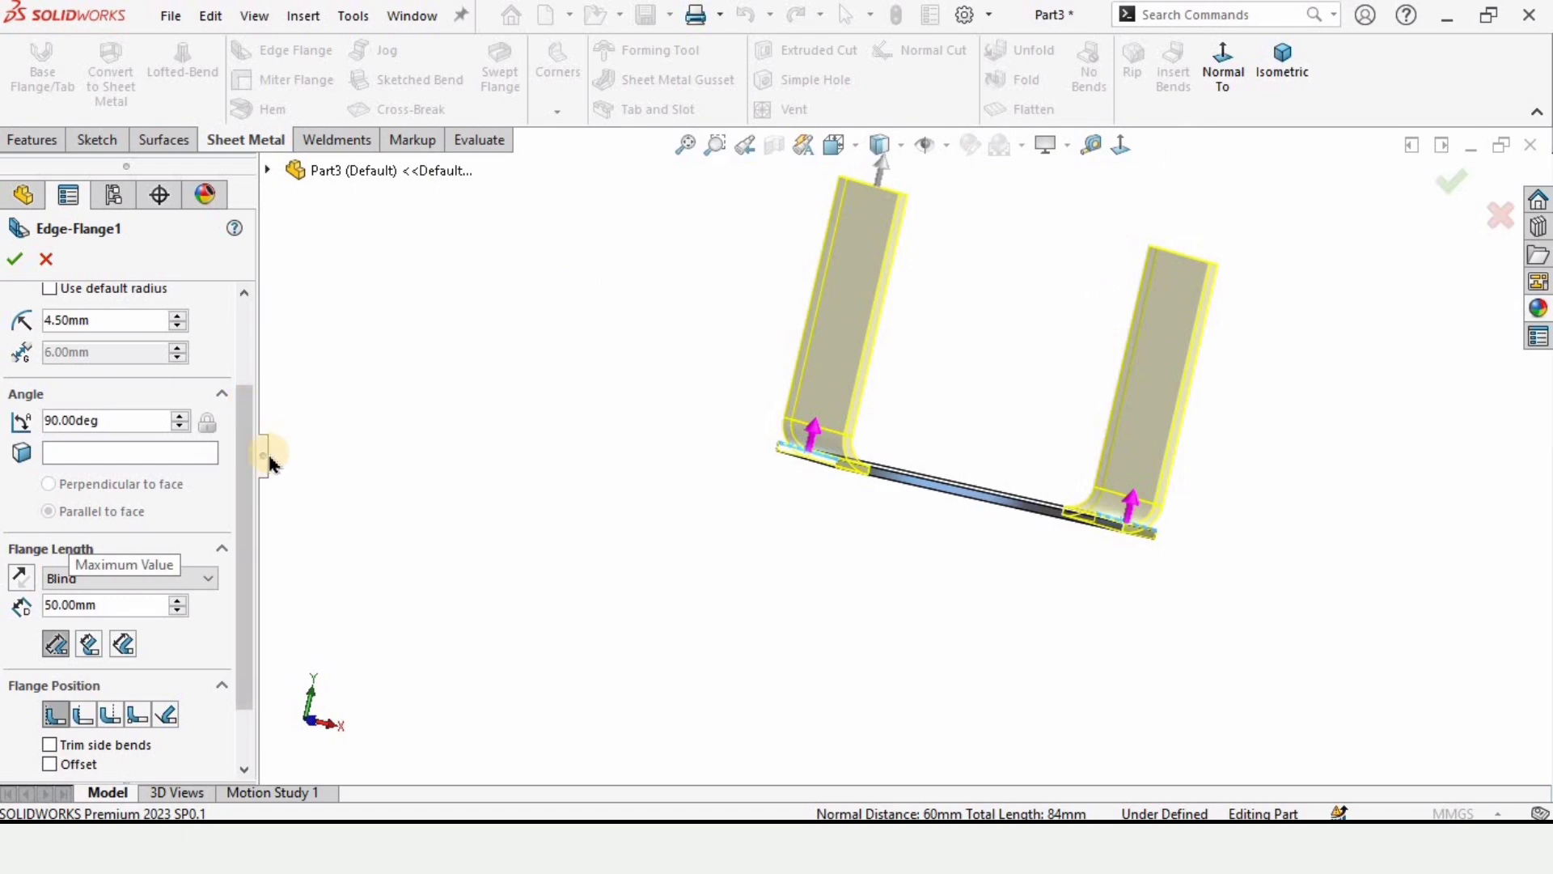
scroll(249, 451, "up", 3)
left_click(14, 259)
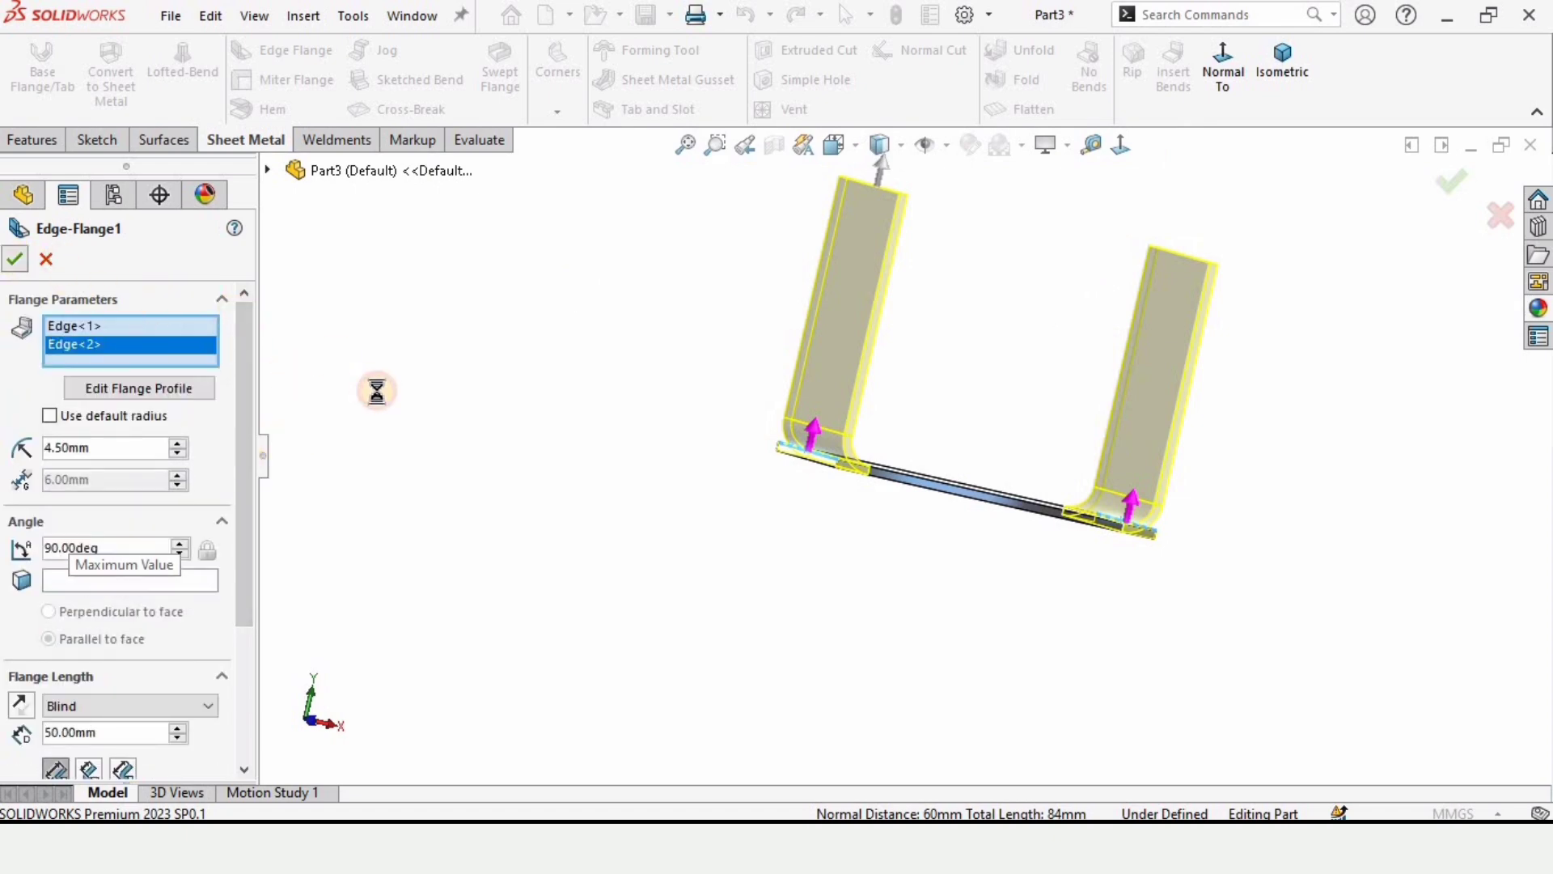
Step: Start an edge flange on the base plate's long edge between the two upright flanges, extending downward about 24 mm
middle_click_drag(590, 438, 566, 229)
left_click(300, 50)
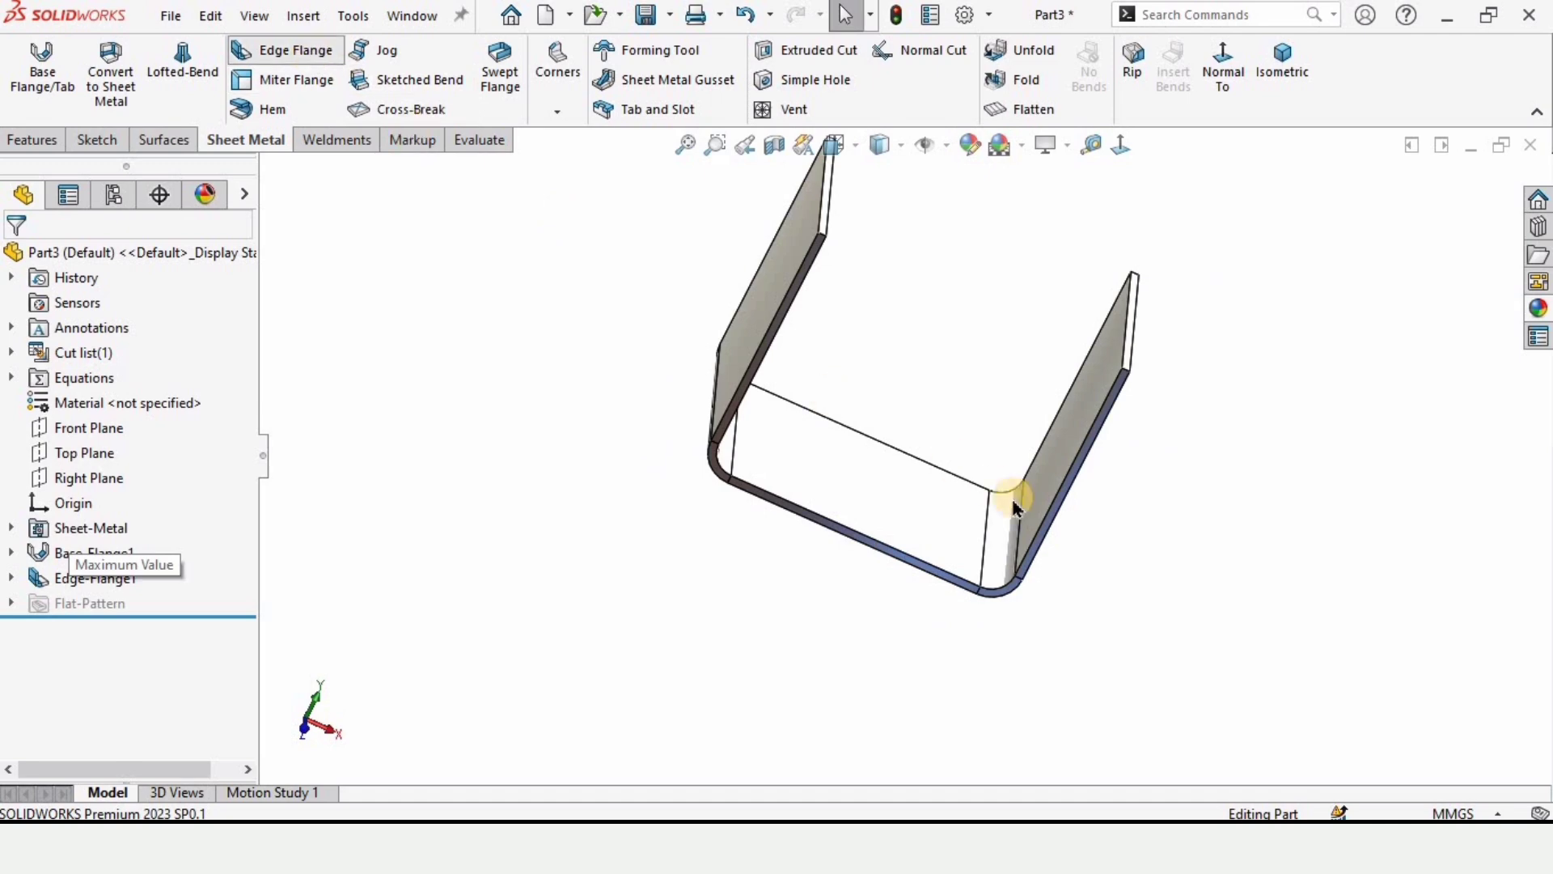
scroll(834, 518, "down", 3)
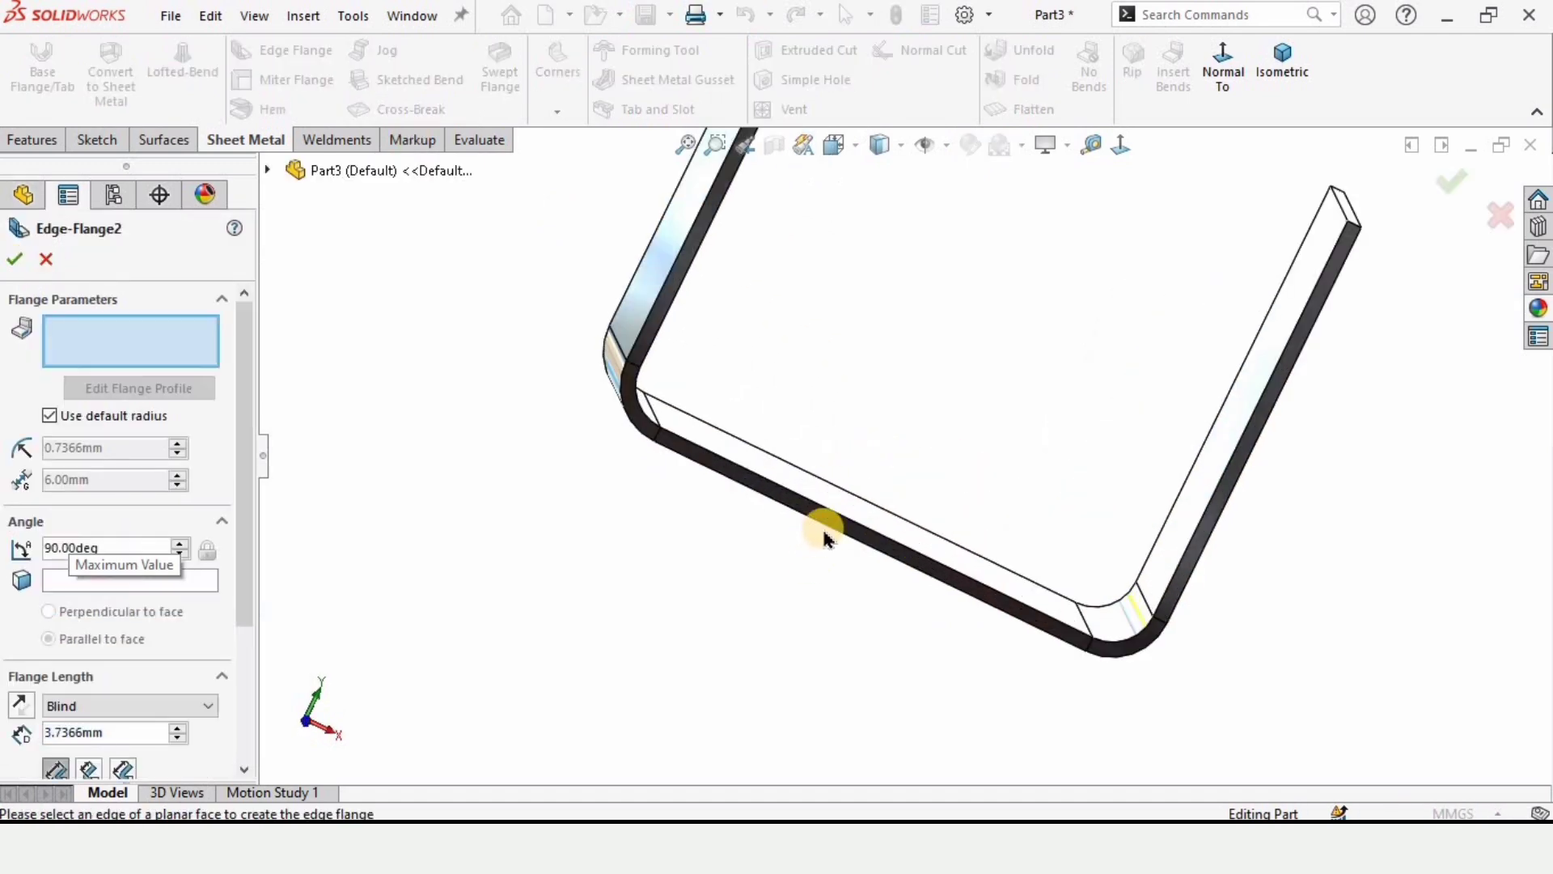
left_click(830, 537)
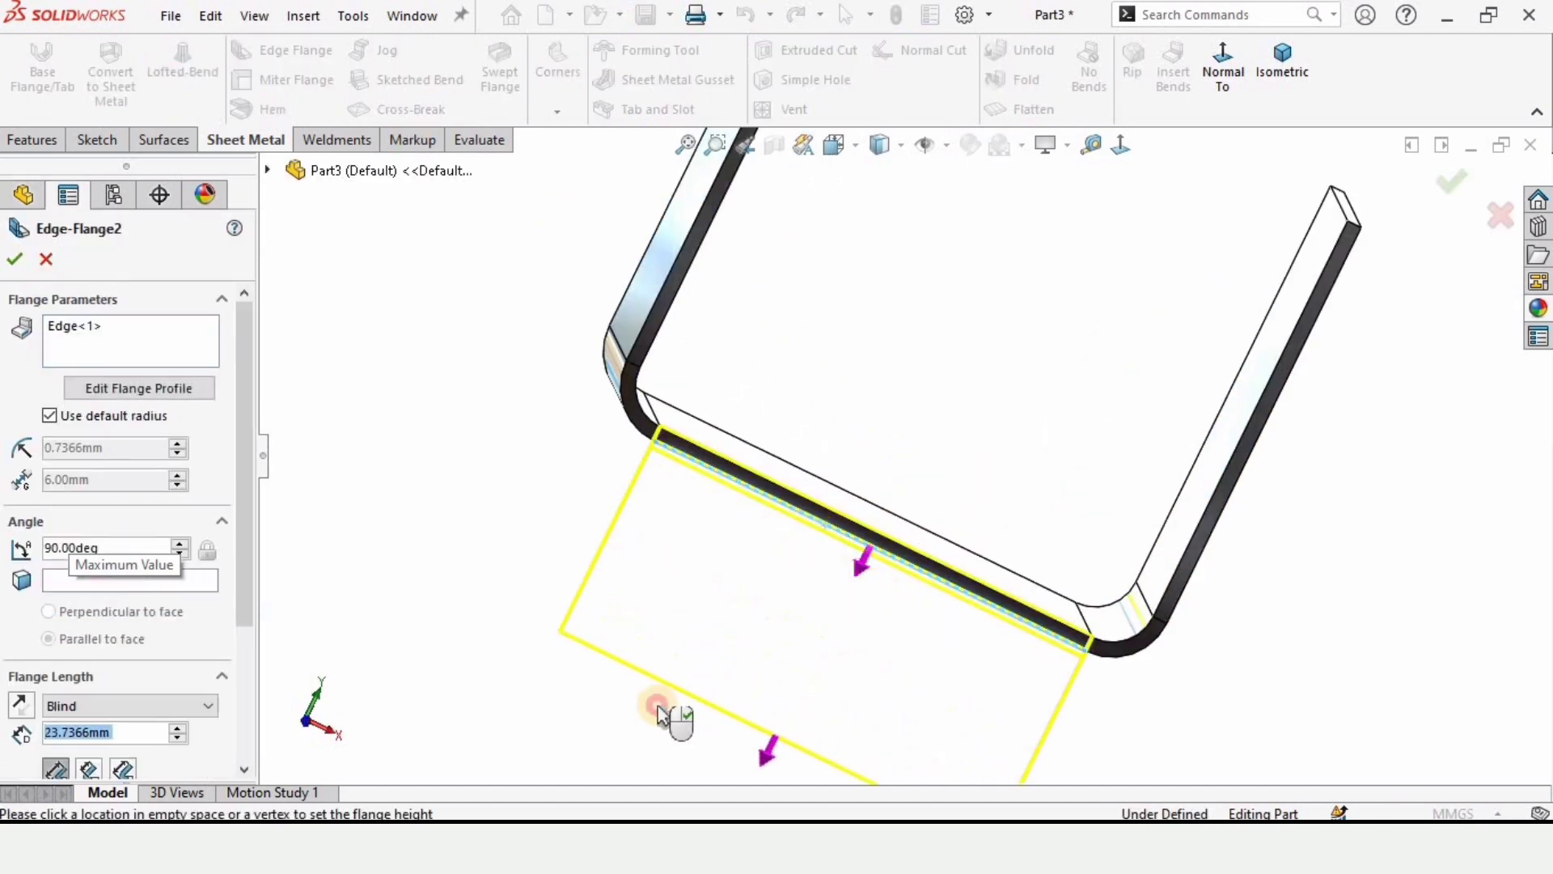
middle_click_drag(677, 461, 680, 510)
Step: Disable the default bend radius and set the downward edge flange's radius to 1 mm
left_click_drag(241, 381, 235, 427)
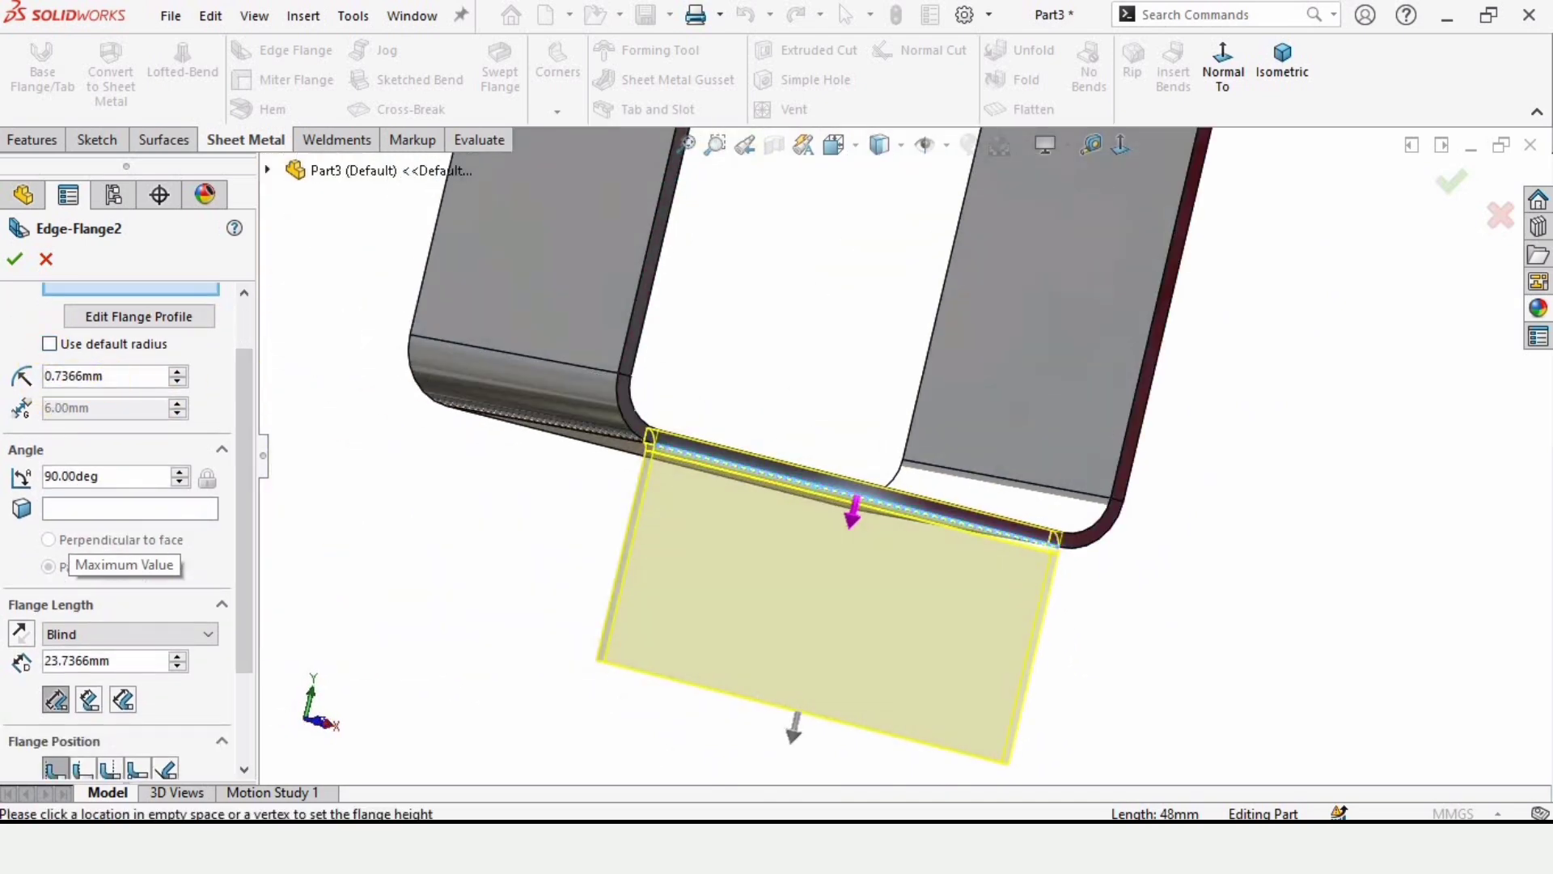
type("1")
key("Return")
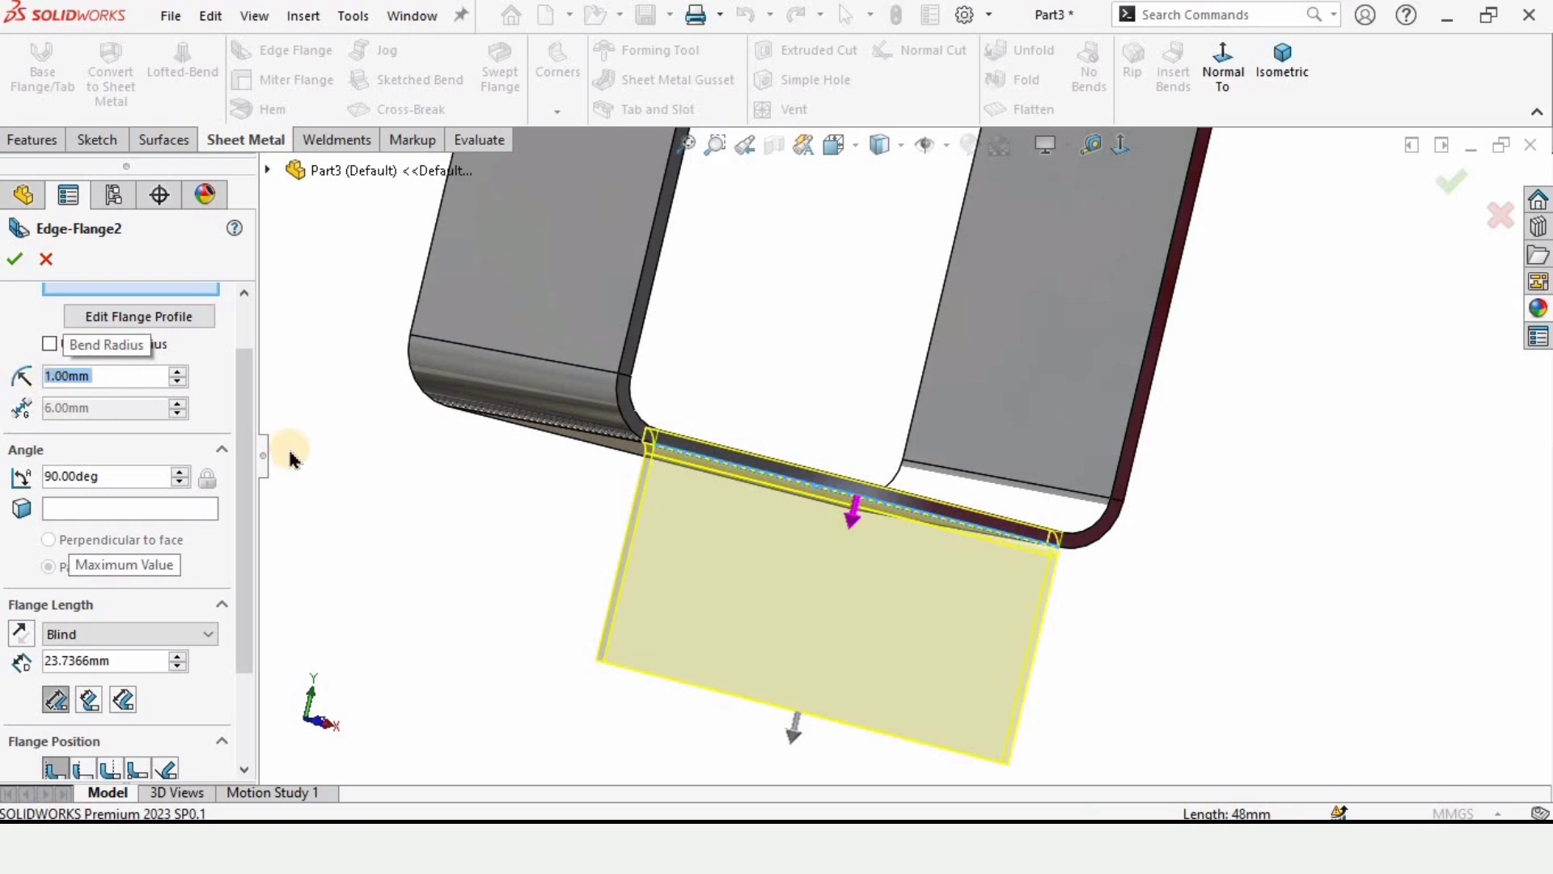
middle_click_drag(728, 423, 652, 430)
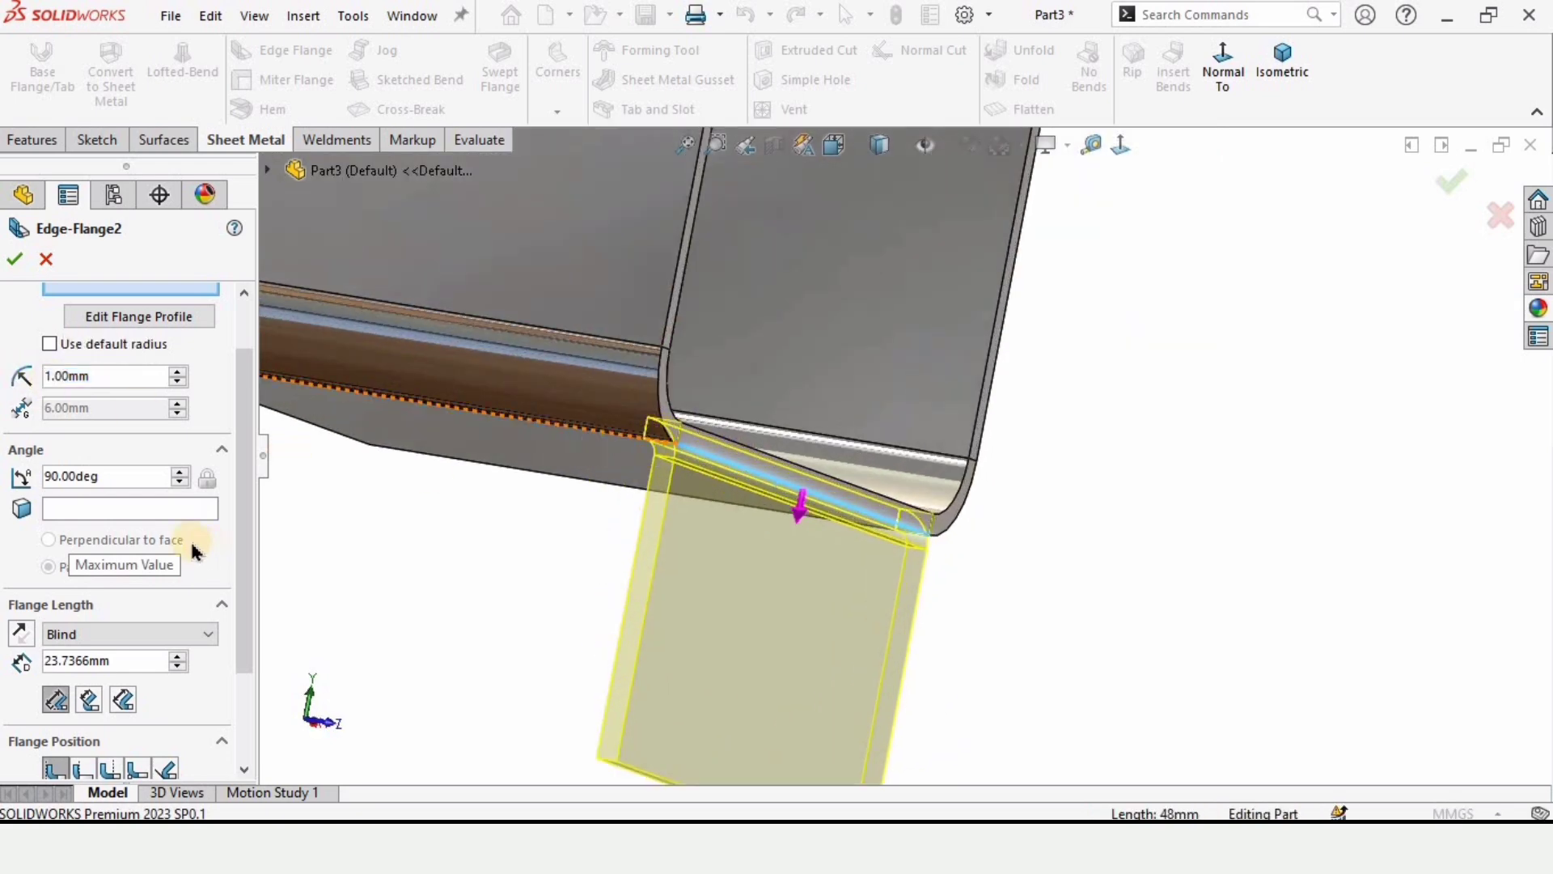
Step: Set the flange position of the downward edge flange to Bend Outside
left_click_drag(246, 560, 242, 652)
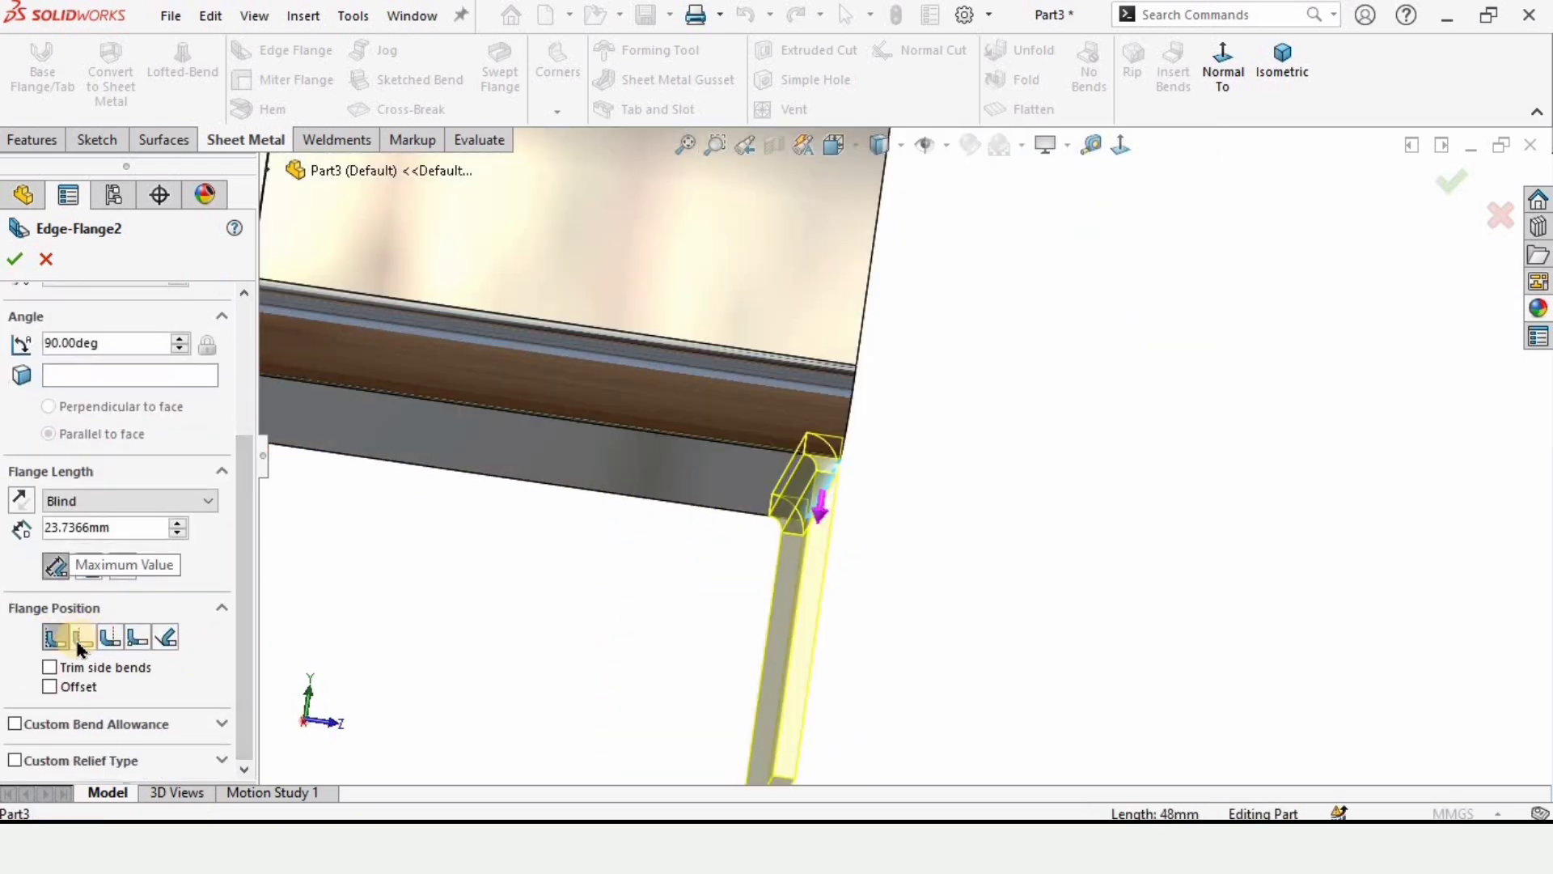
left_click(108, 637)
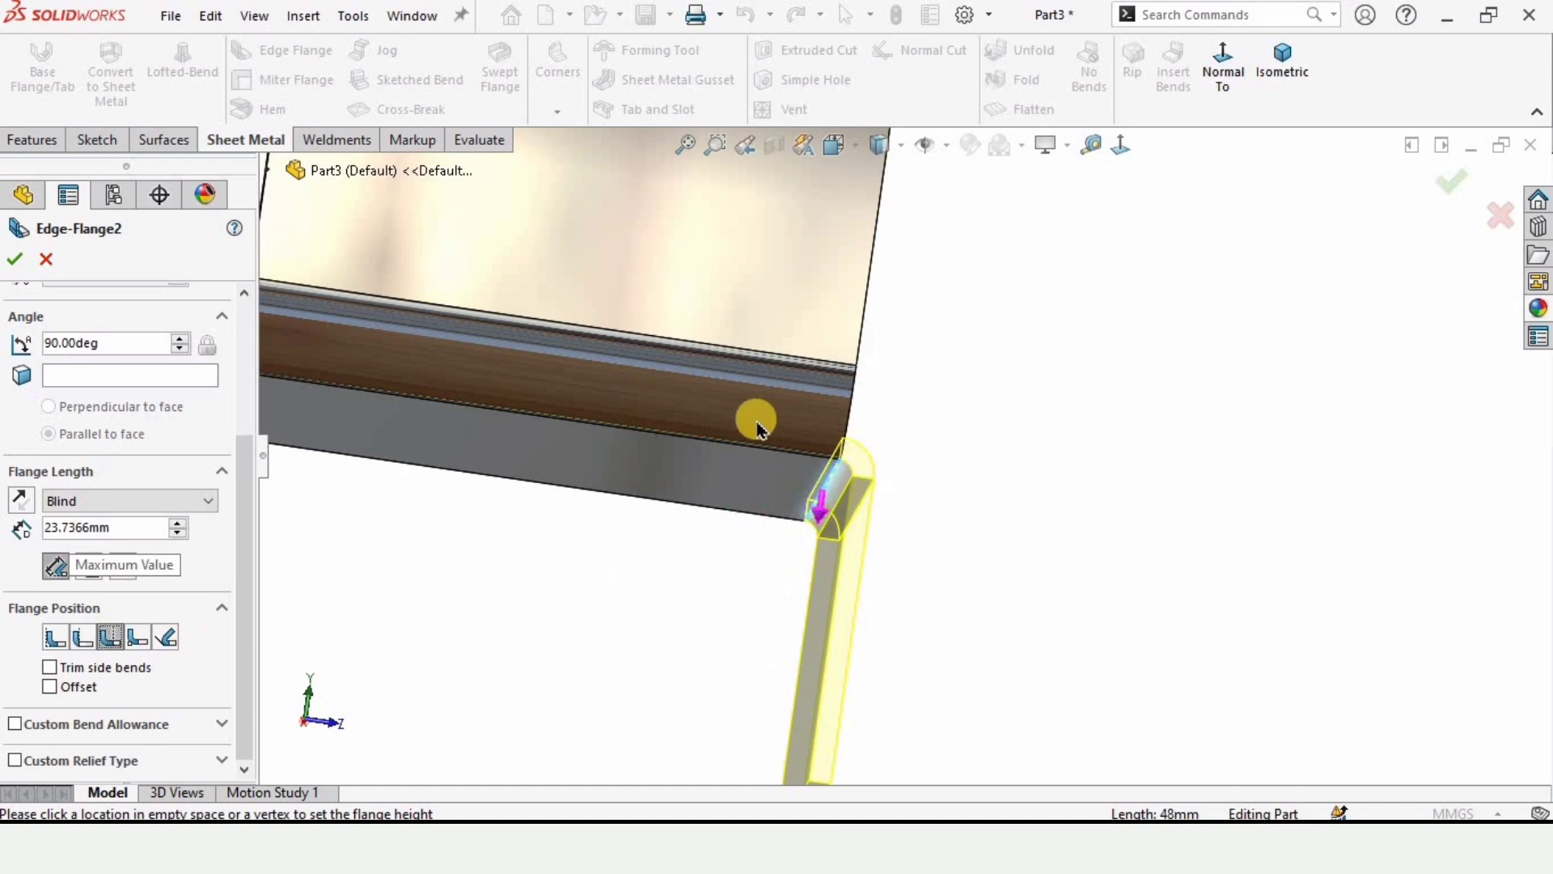
middle_click_drag(752, 417, 900, 423)
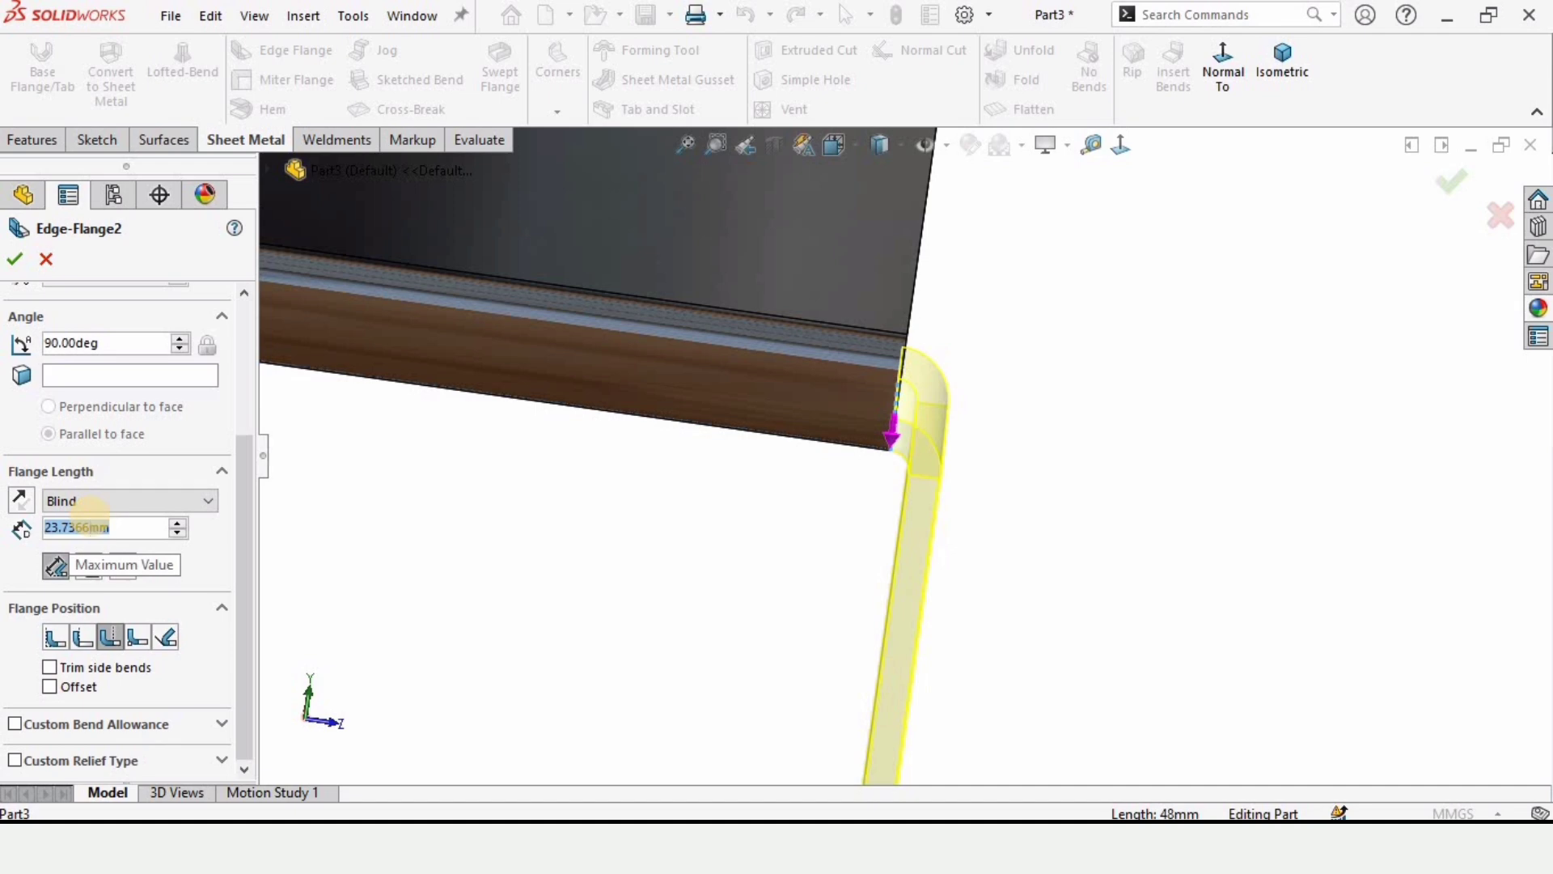
Step: Set the downward edge flange's length to 80 mm and finish the feature
key("Return")
scroll(888, 576, "up", 3)
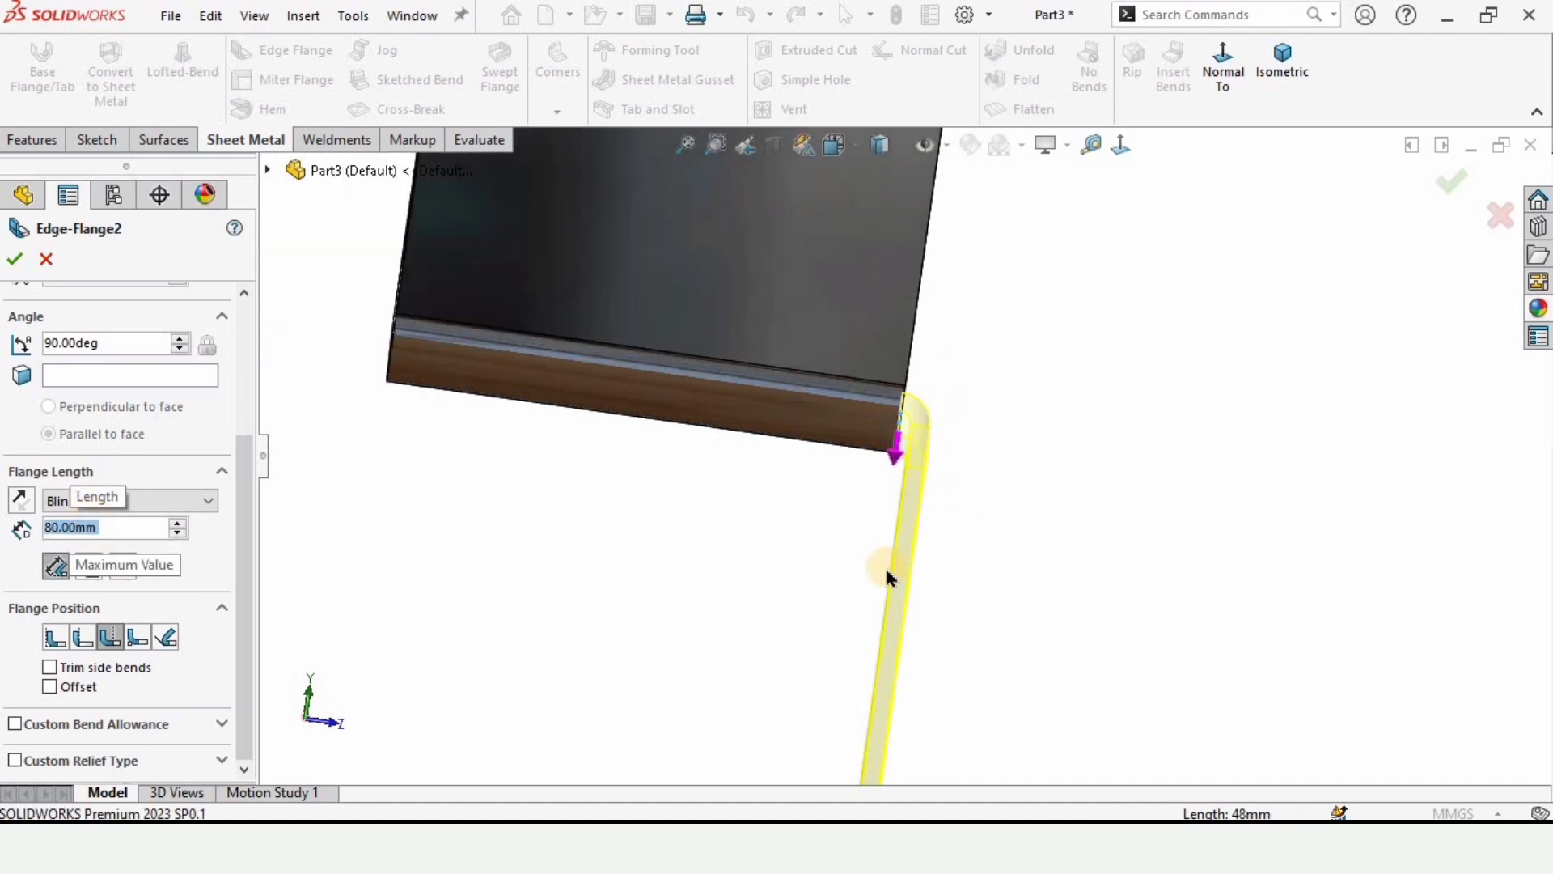
scroll(894, 702, "up", 2)
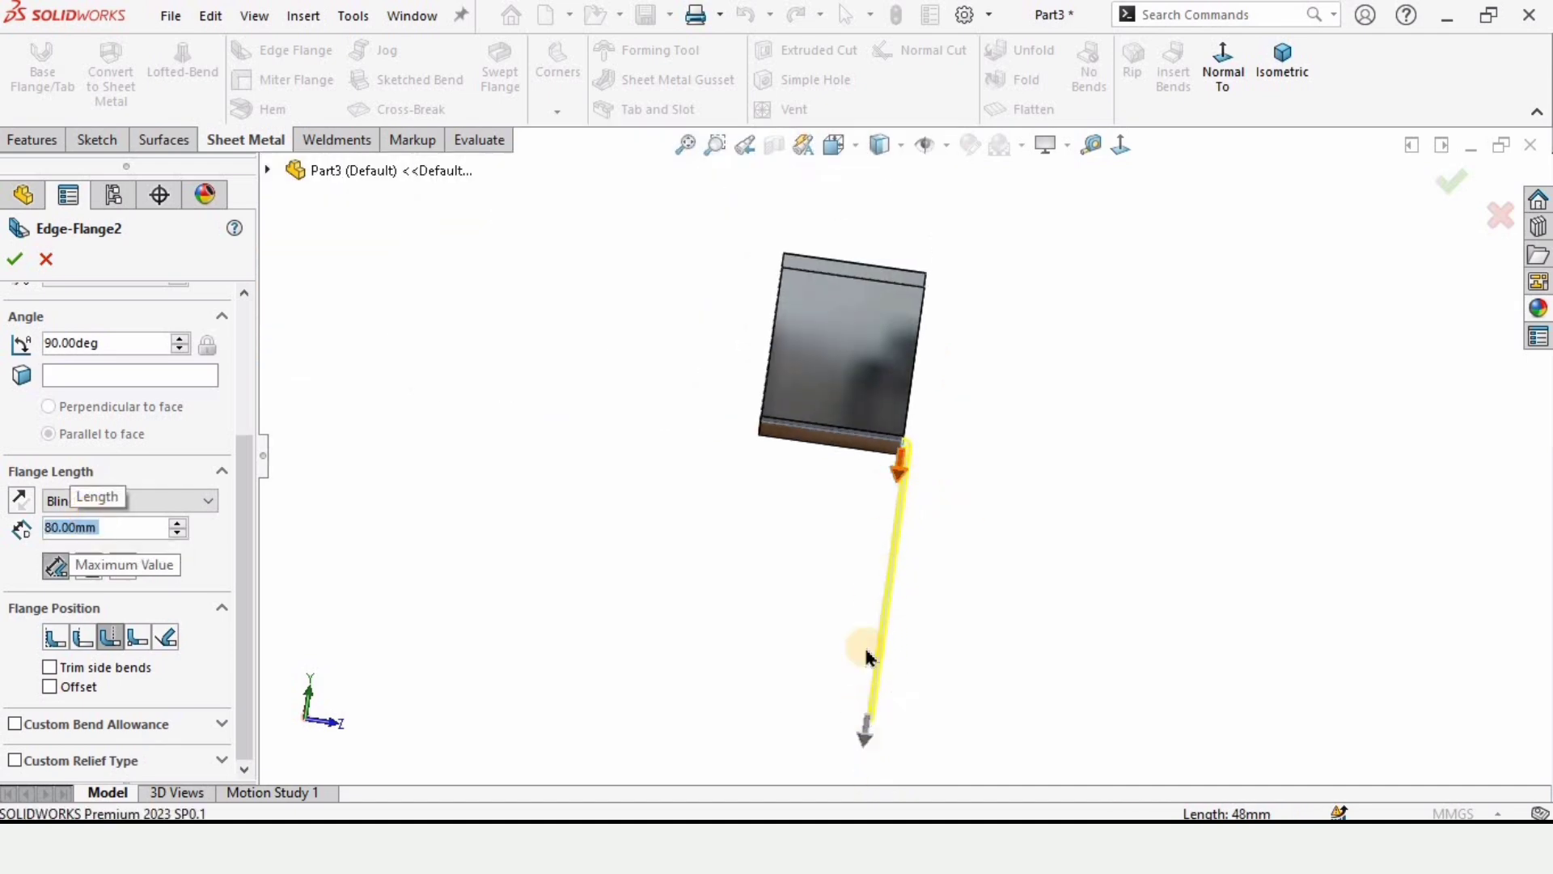
left_click(15, 261)
middle_click_drag(822, 406, 808, 433)
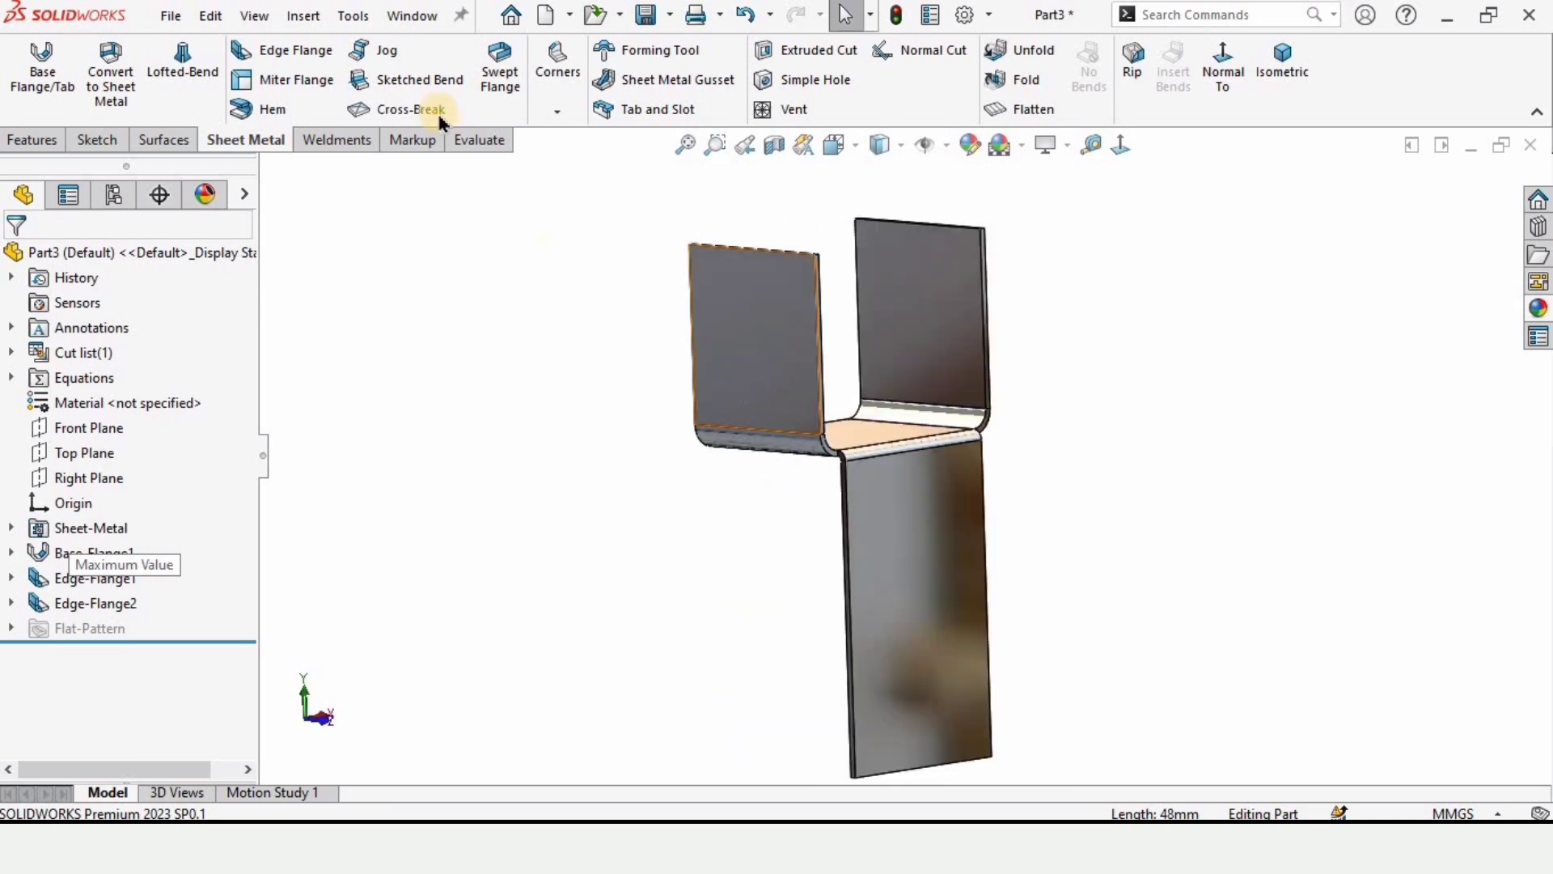
Step: Start a sheet metal gusset between the underside of the base plate and the adjoining face of the long downward flange
left_click(667, 81)
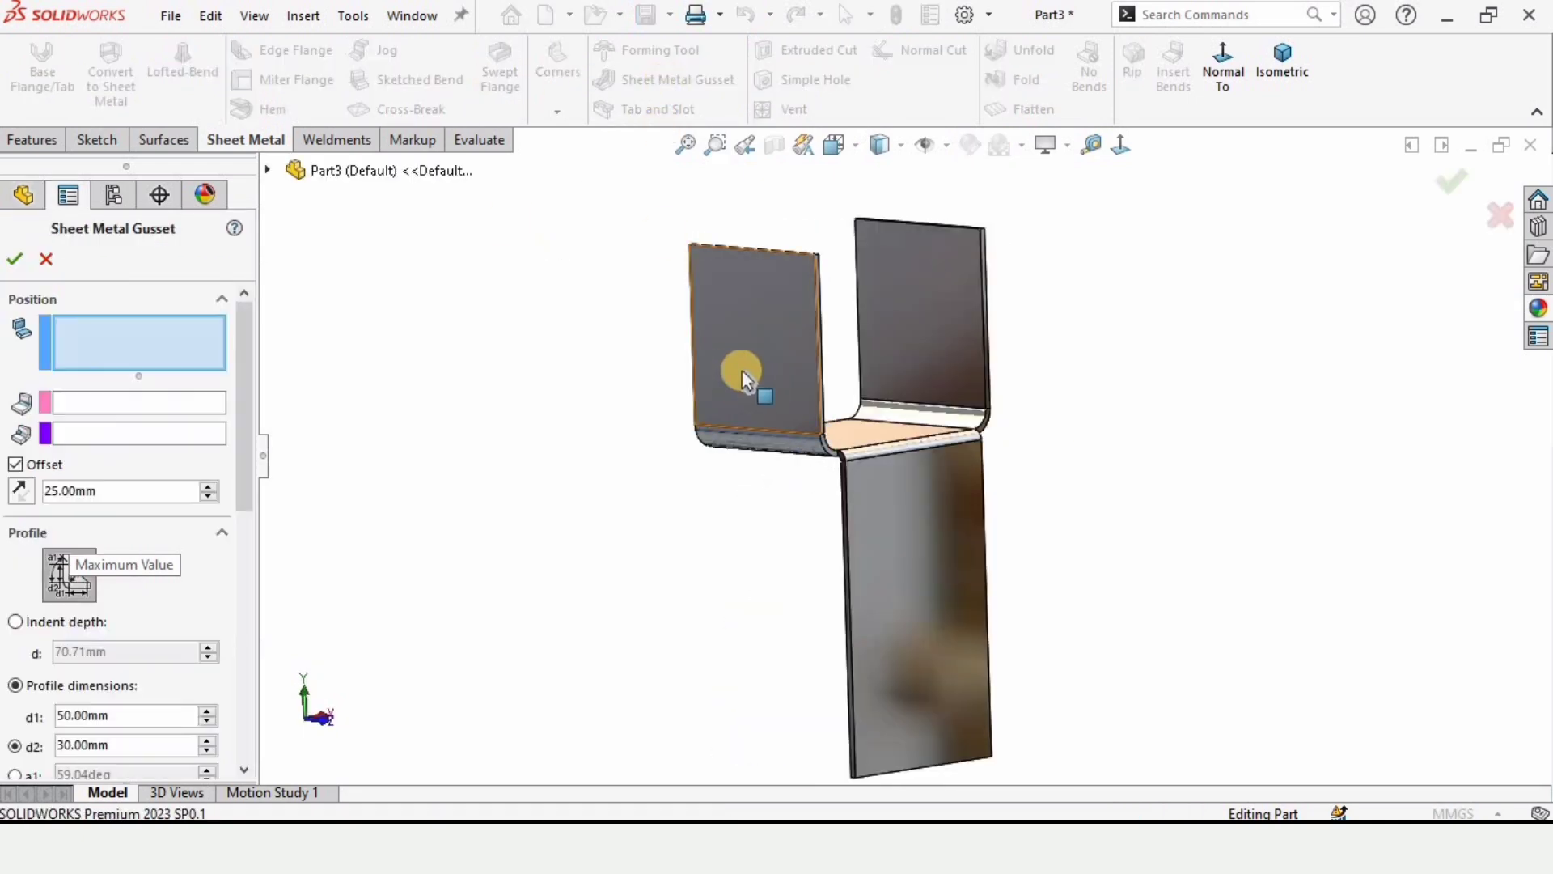
middle_click_drag(739, 371, 909, 367)
left_click(837, 485)
left_click(854, 486)
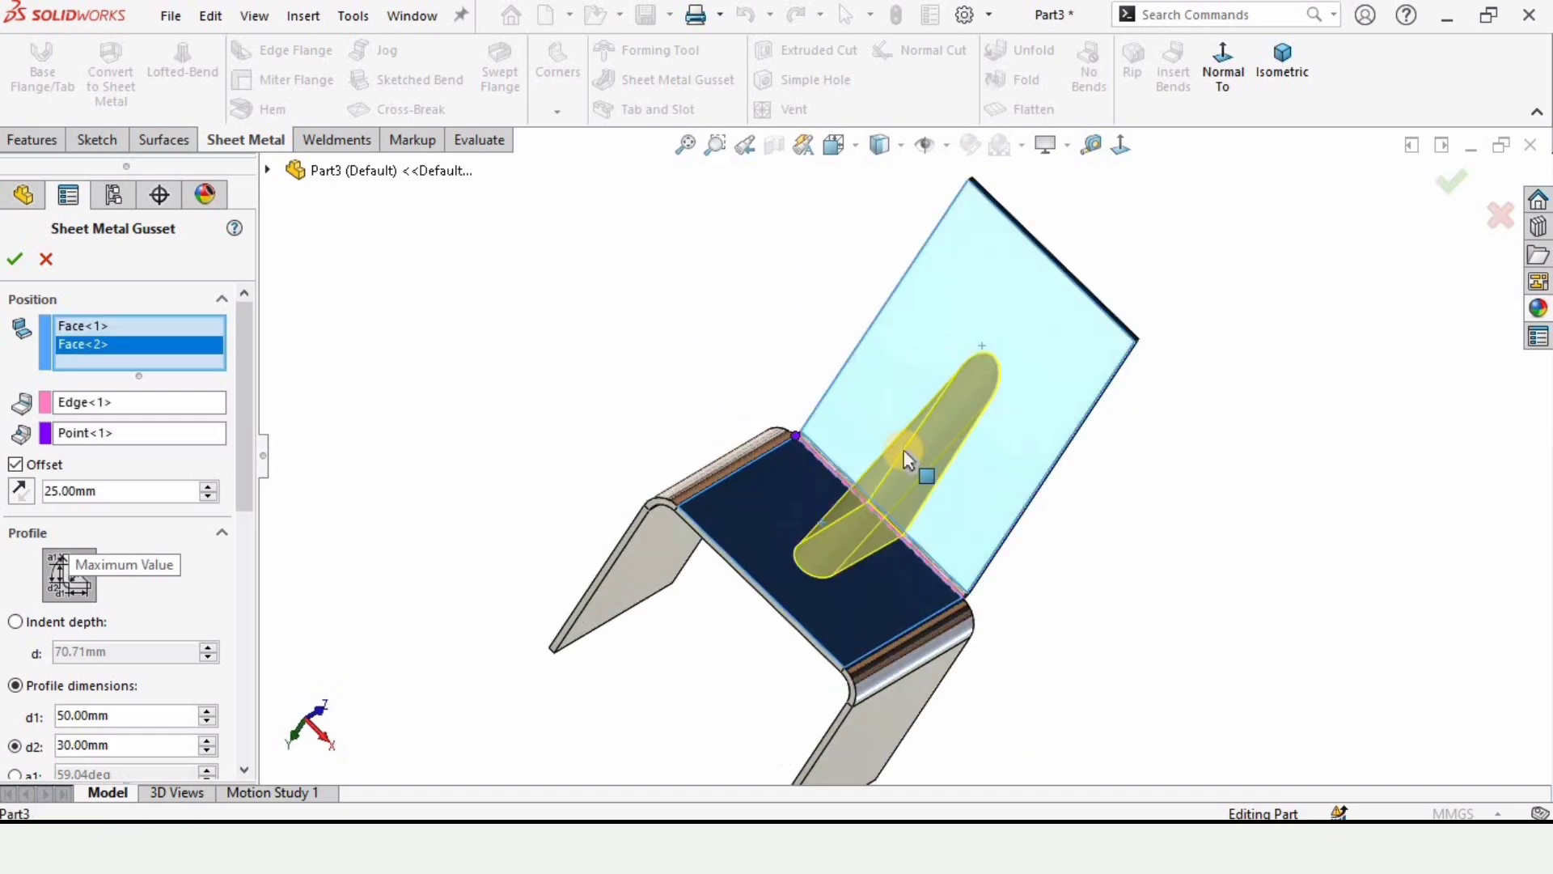
middle_click_drag(809, 511, 922, 555)
Step: Try a gusset profile length (d1) of 60 mm along the long flange
scroll(243, 409, "down", 3)
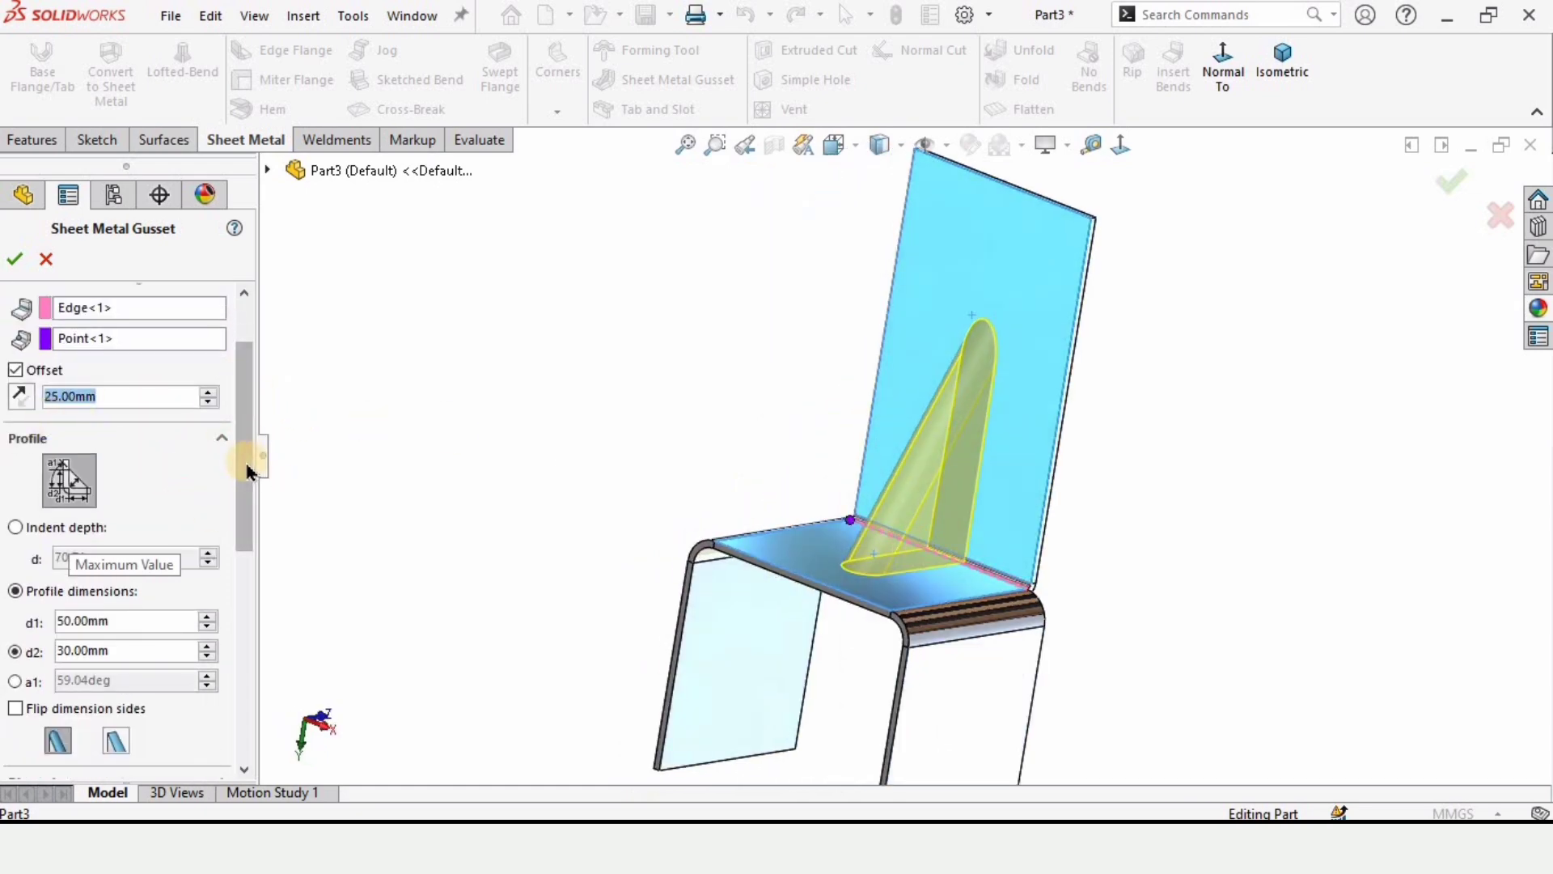
scroll(243, 503, "down", 6)
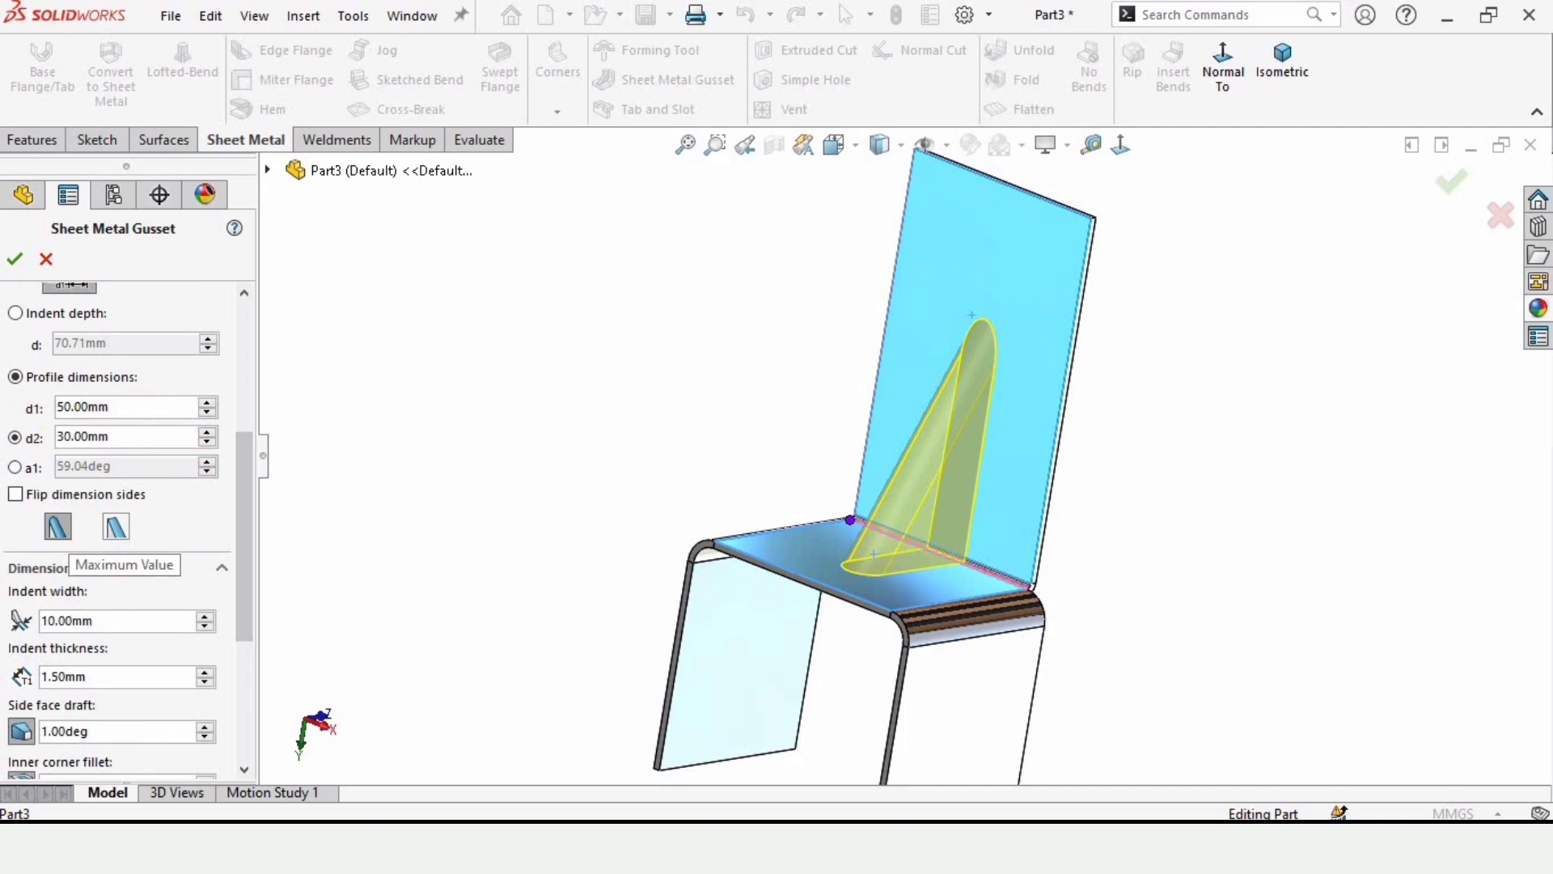
middle_click_drag(764, 541, 839, 596)
scroll(839, 596, "down", 2)
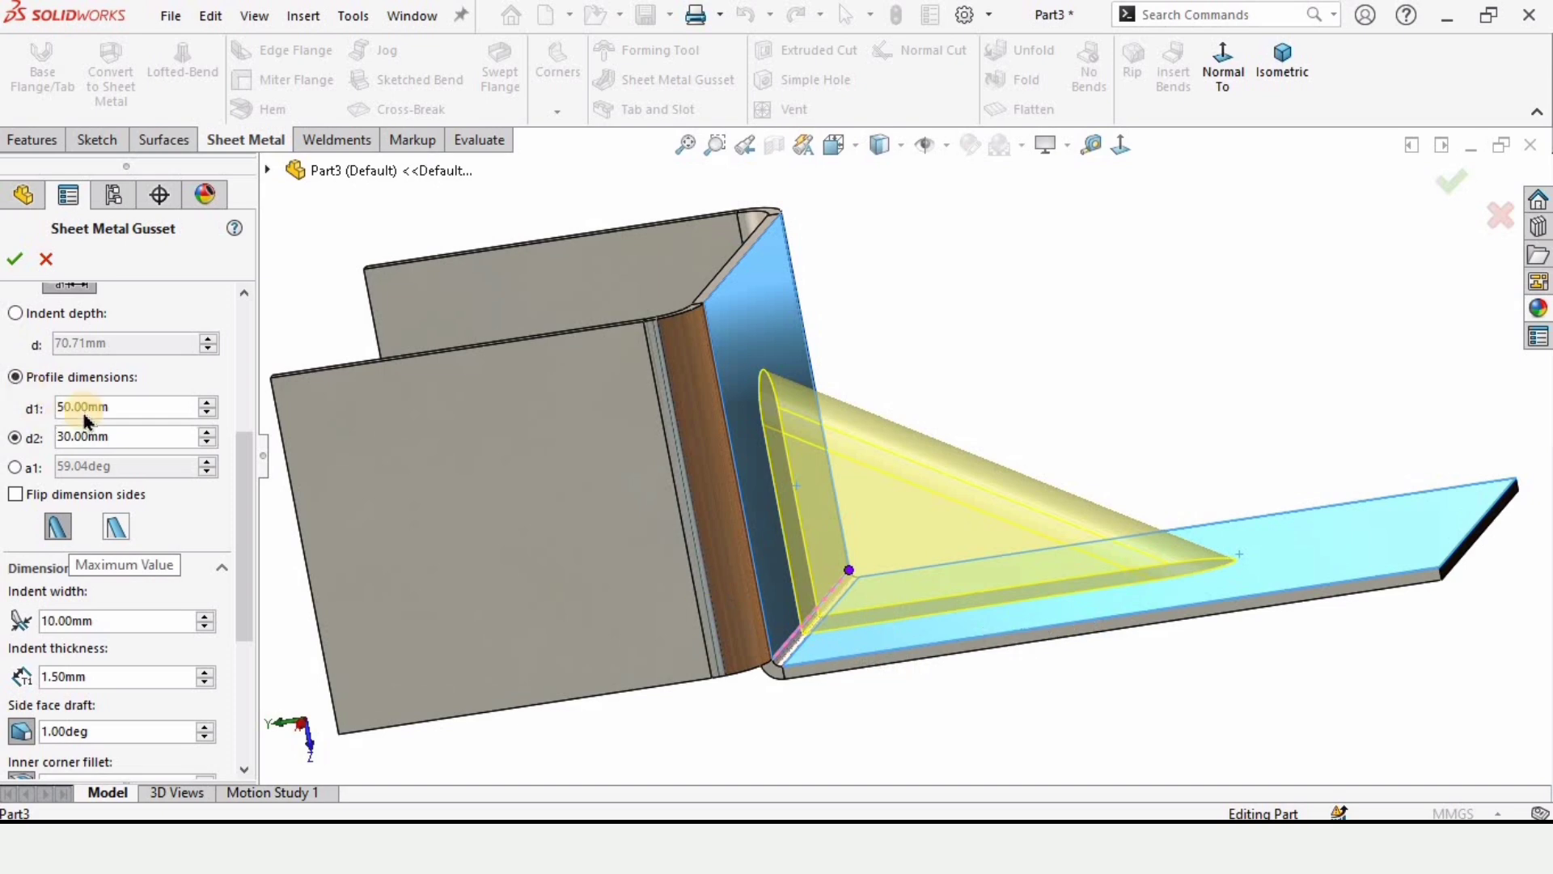
type("60")
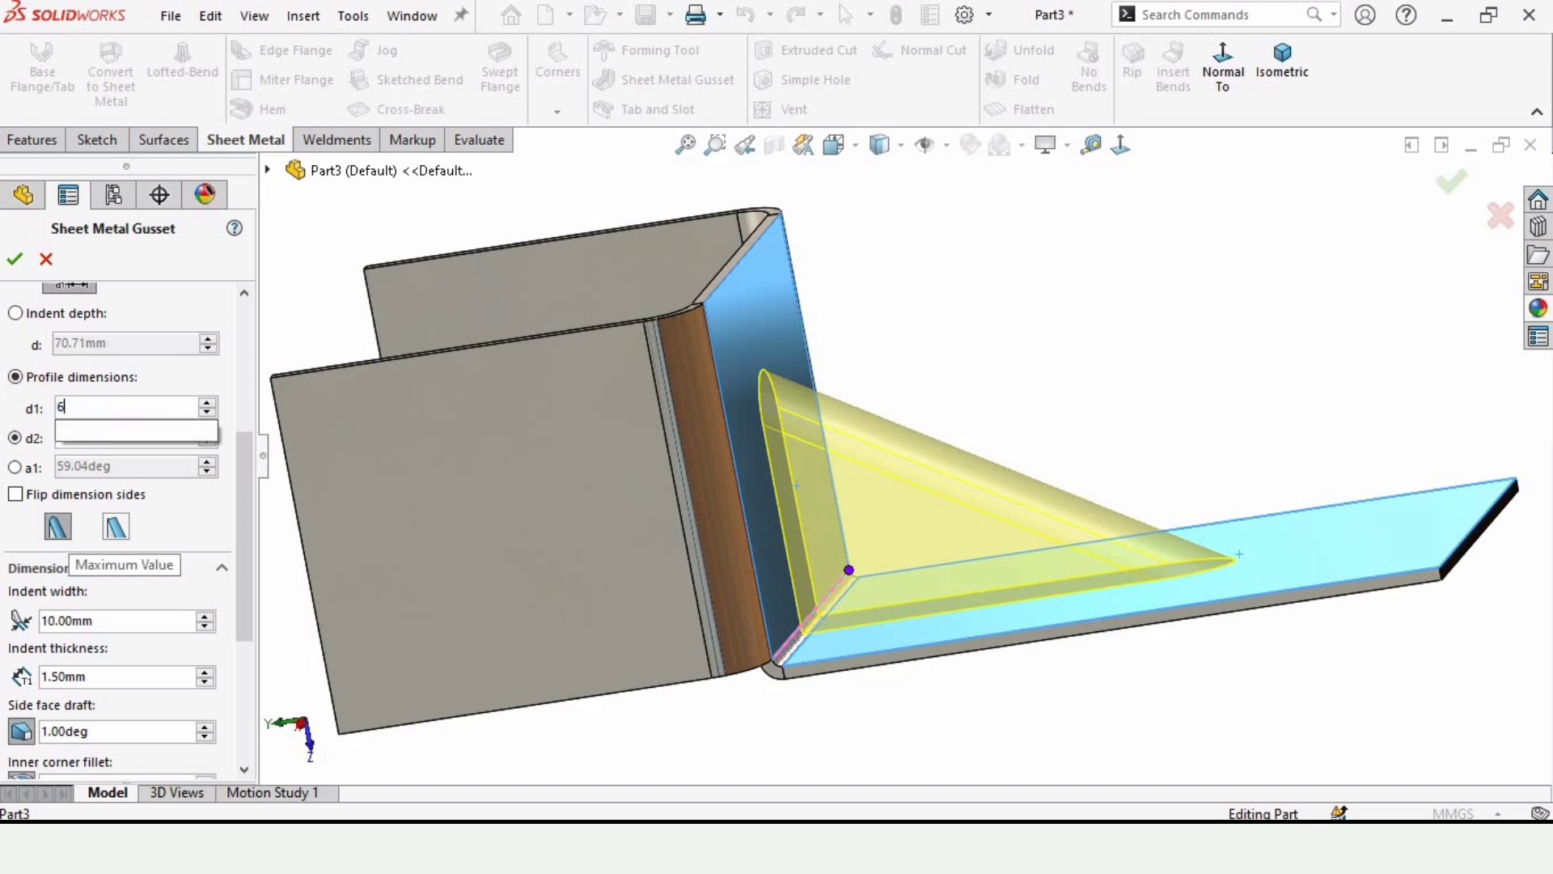
key("Return")
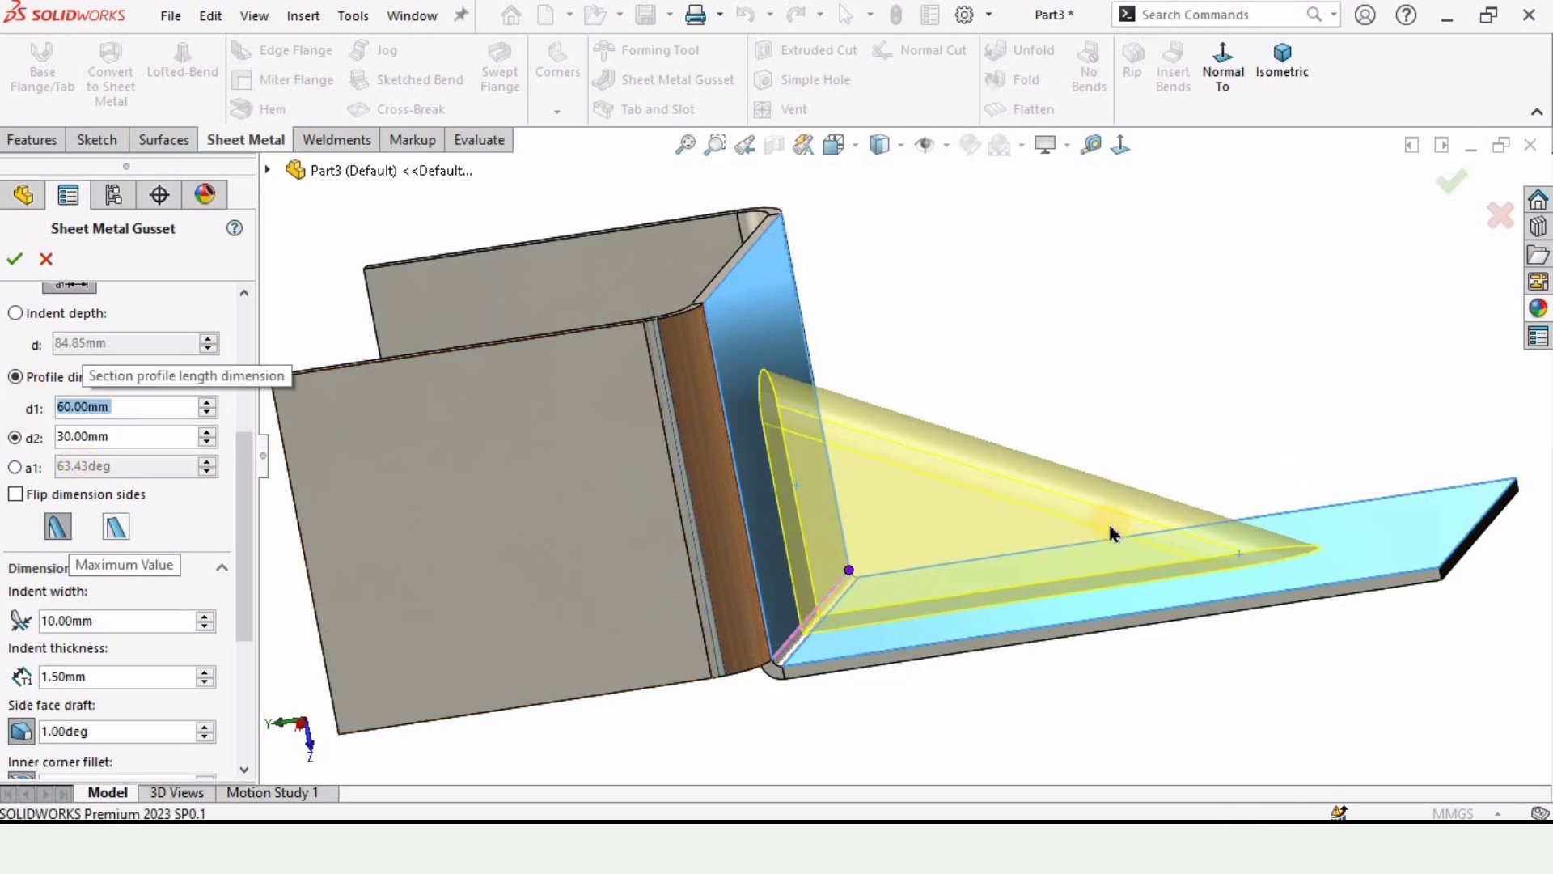
Step: Set the gusset's profile length d1 to 52 mm
left_click_drag(144, 406, 8, 419)
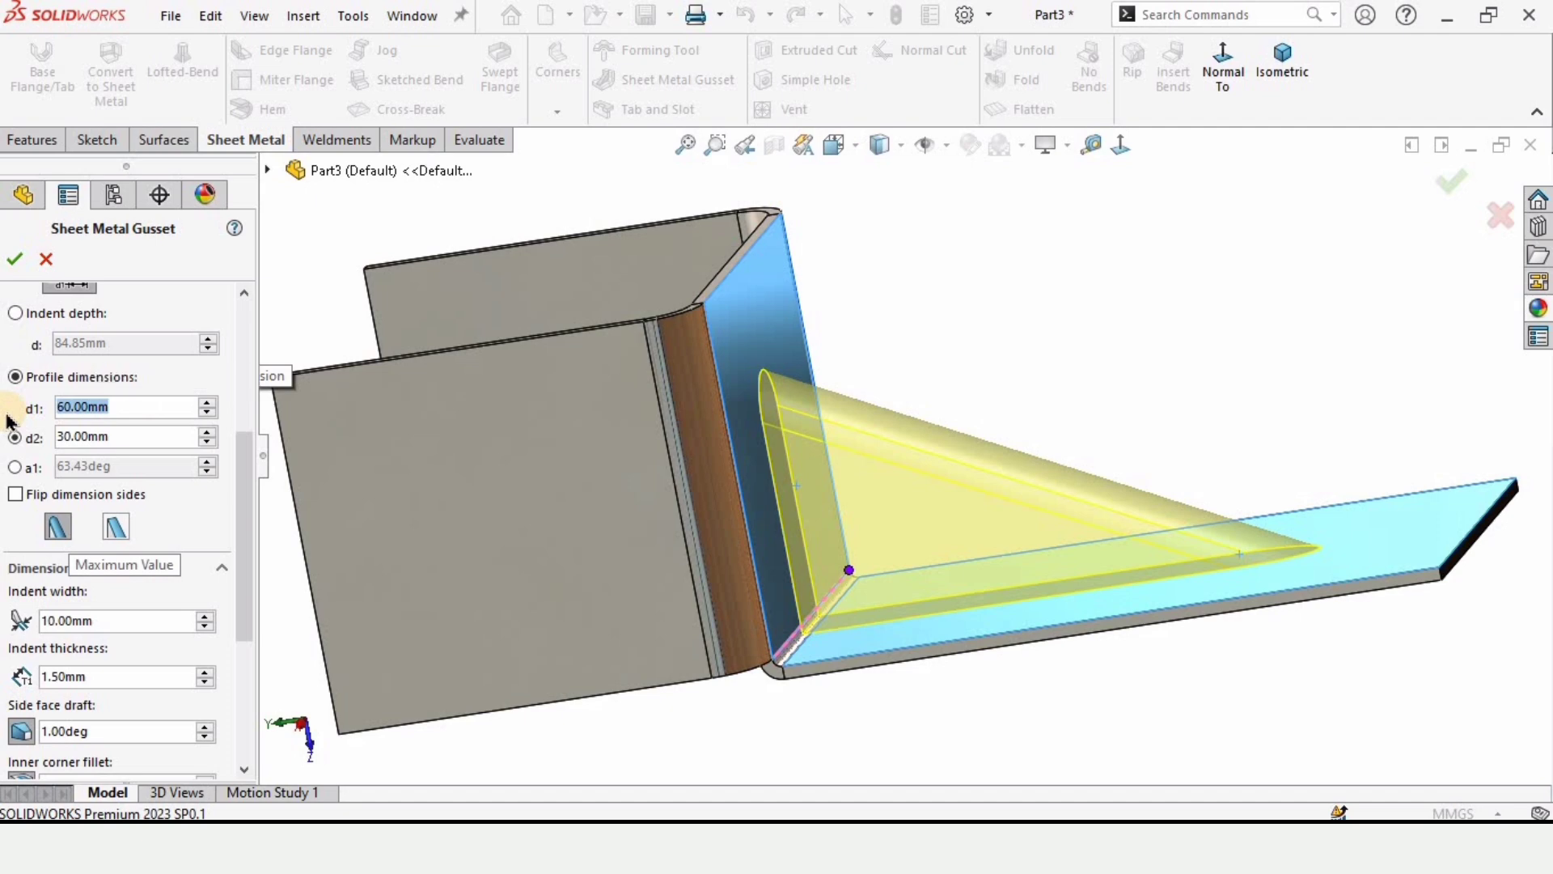
type("52")
key("Return")
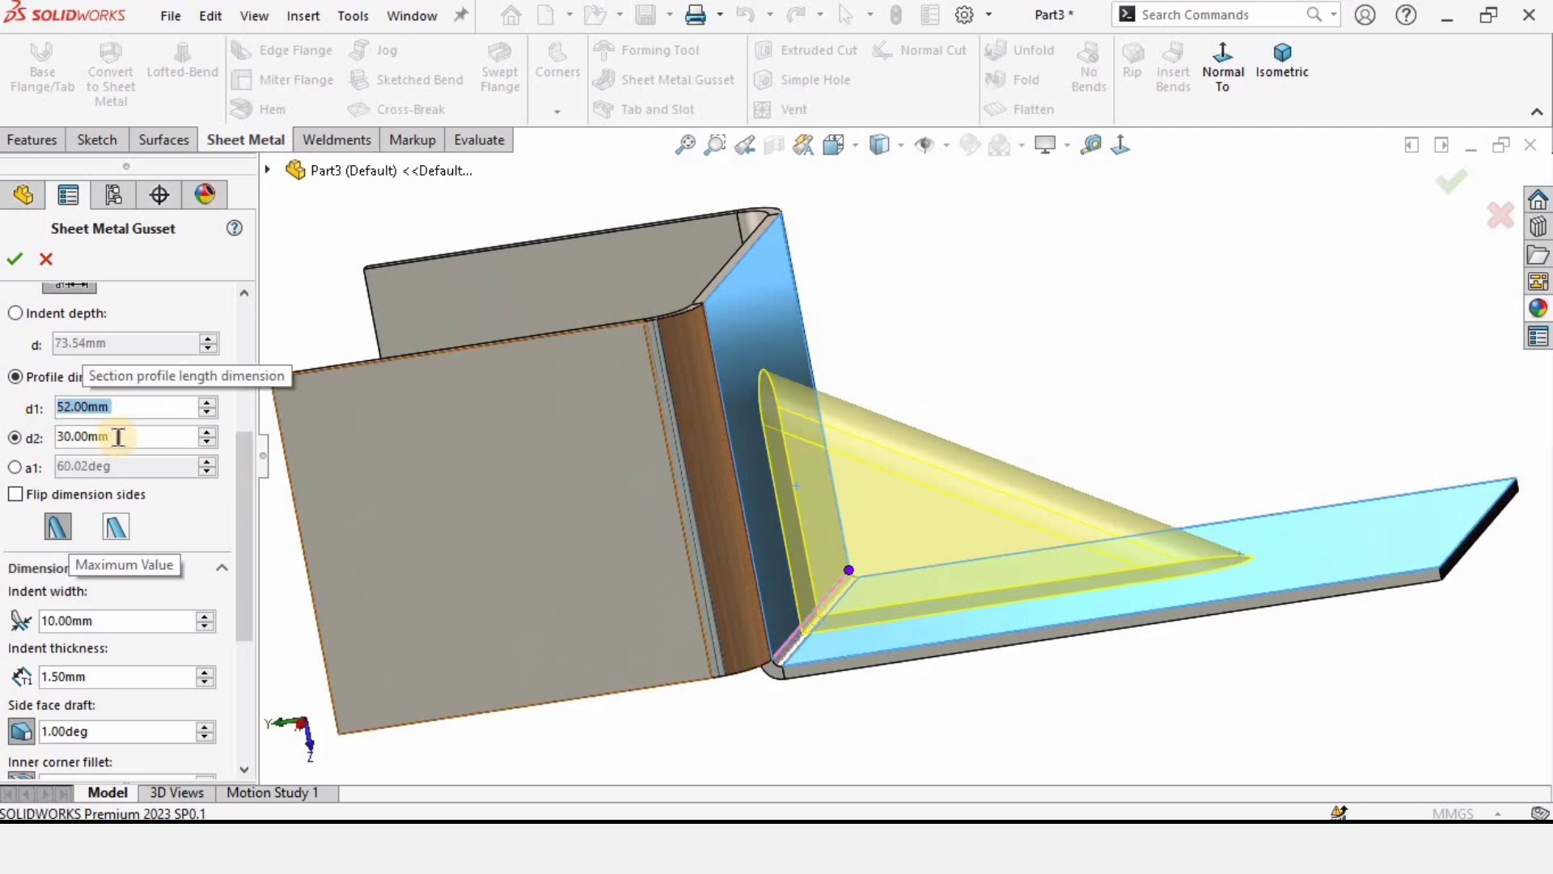
Step: Try a gusset profile height (d2) of 40 mm along the base plate
left_click_drag(131, 437, 32, 442)
type("40")
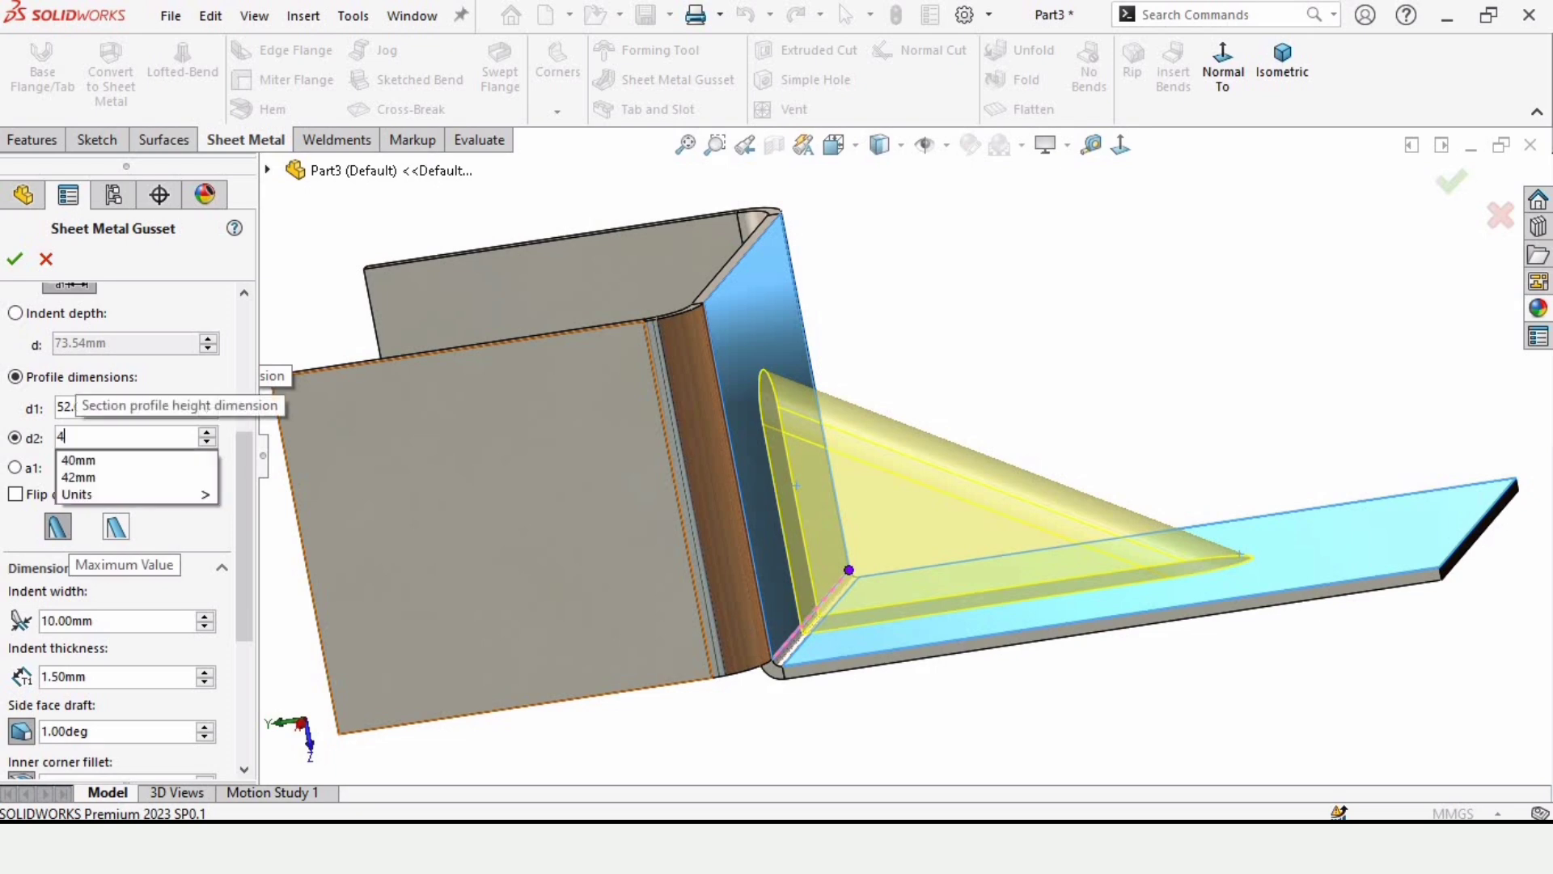
key("Return")
Step: Set the gusset's profile height d2 to 28 mm
left_click(134, 429)
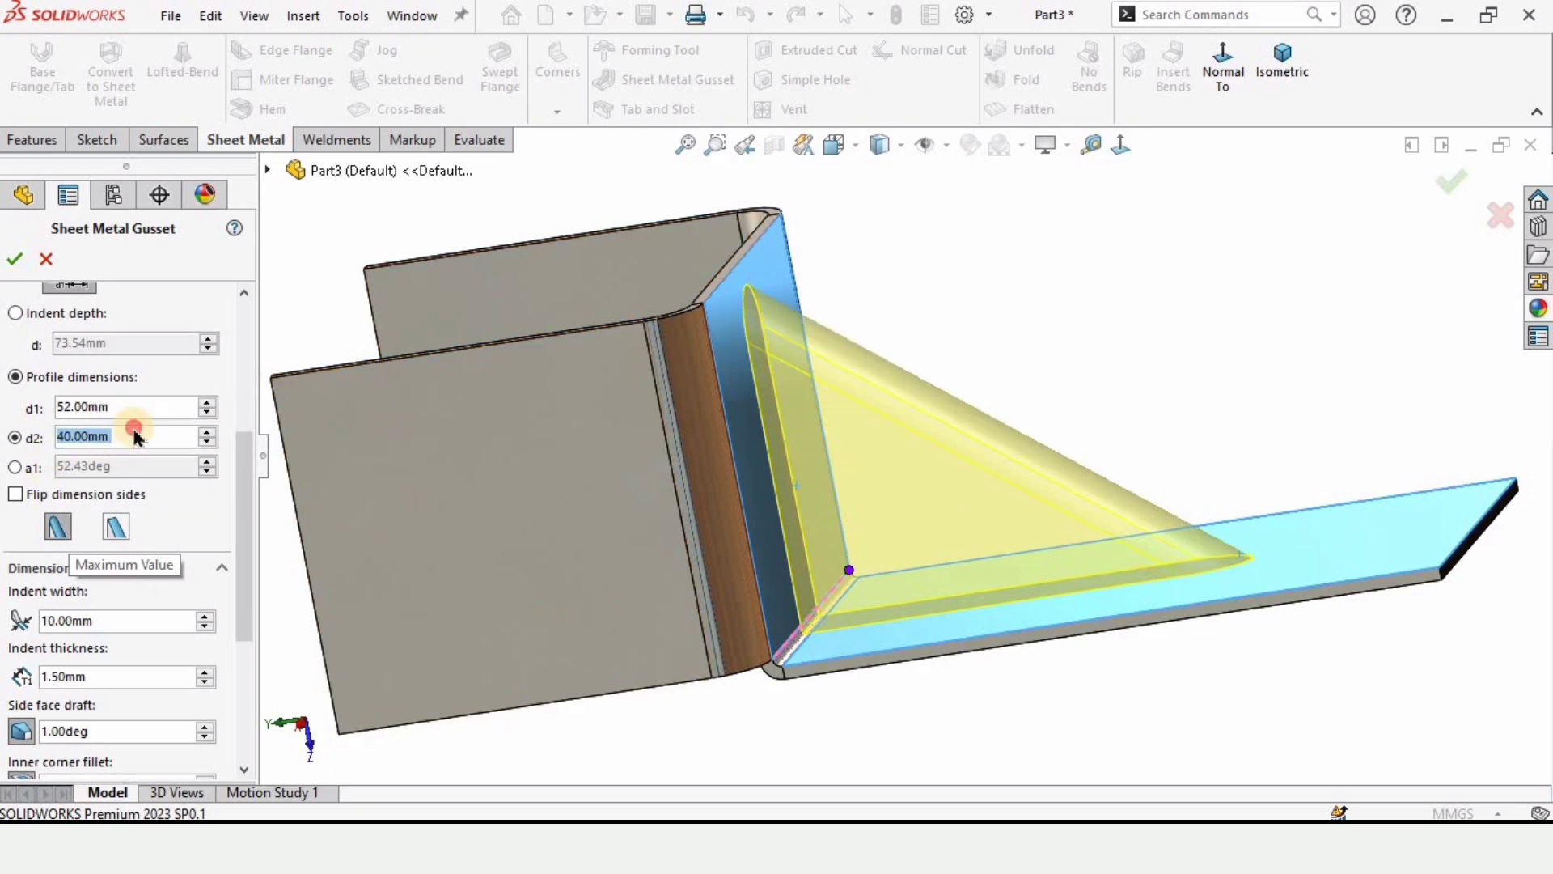
type("28")
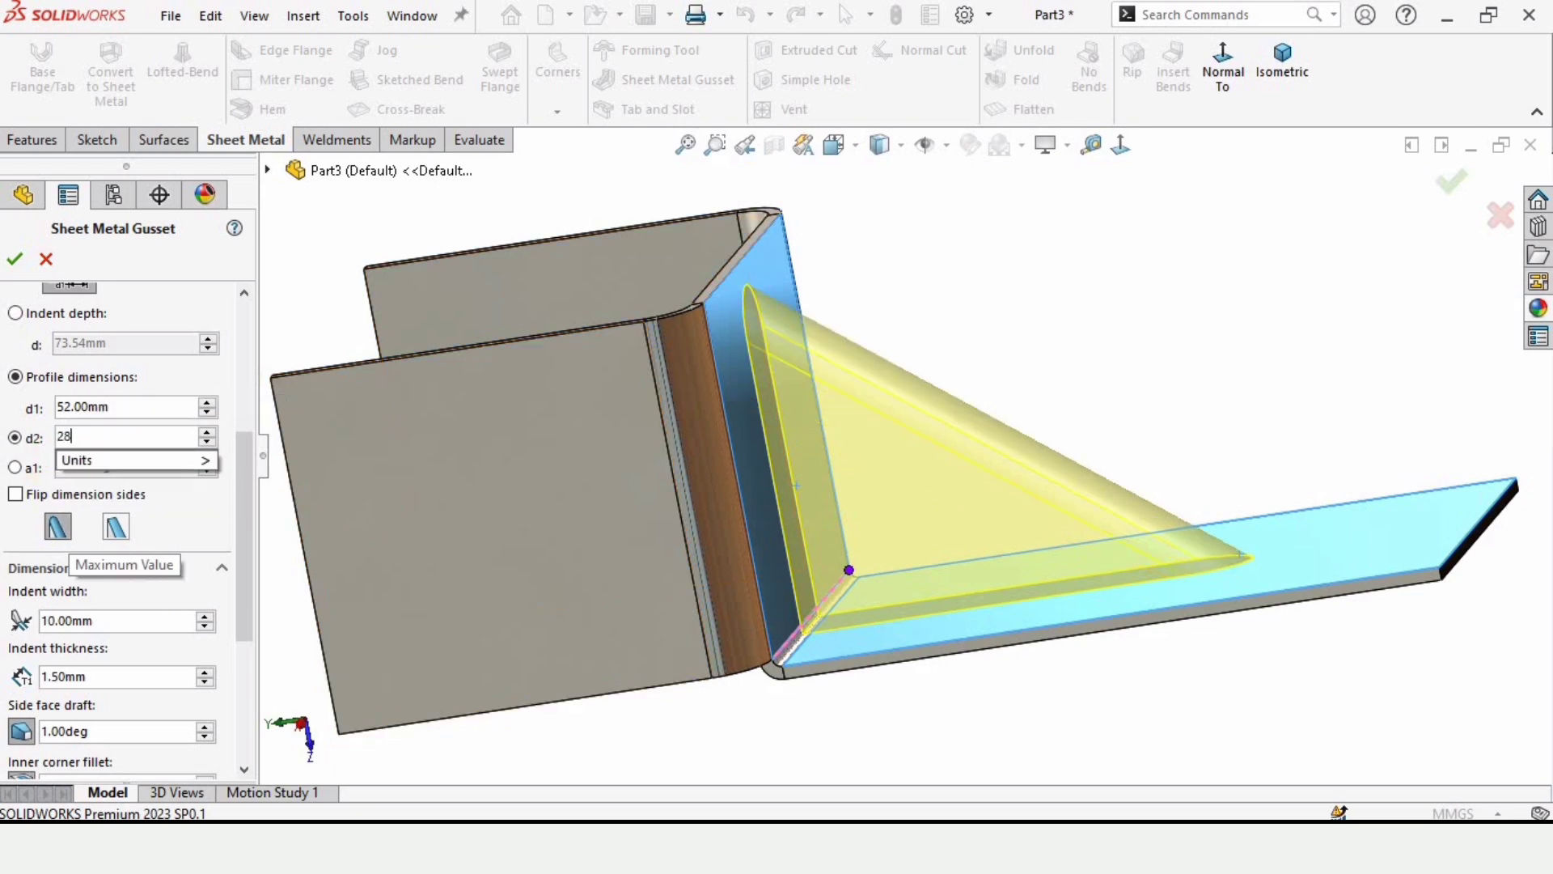
key("Return")
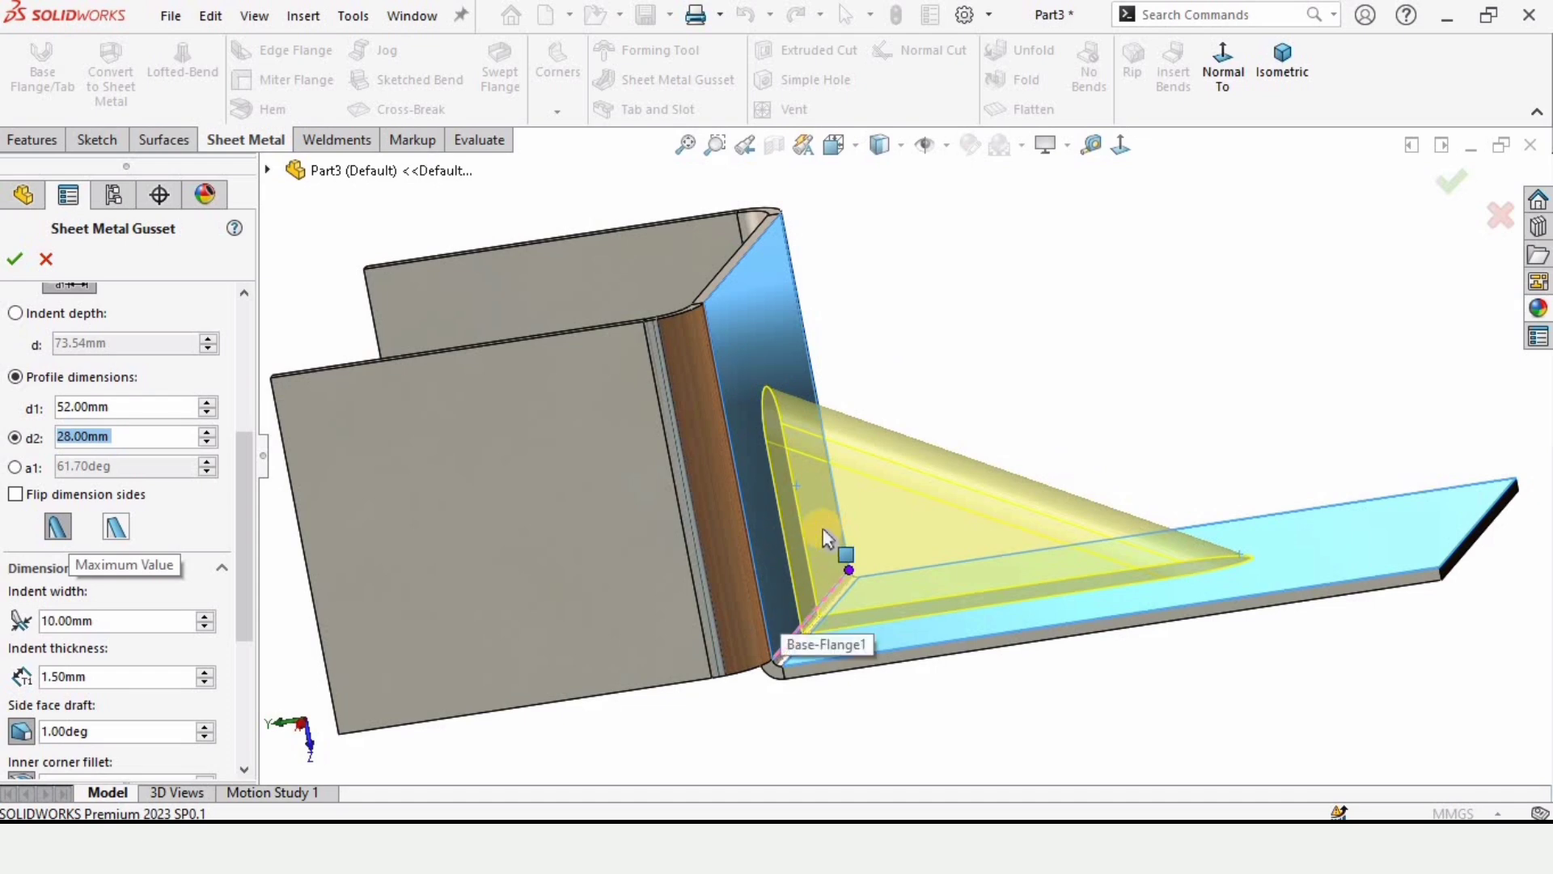
Step: Try the flat gusset shape and switch back to the rounded gusset
middle_click_drag(583, 536, 581, 584)
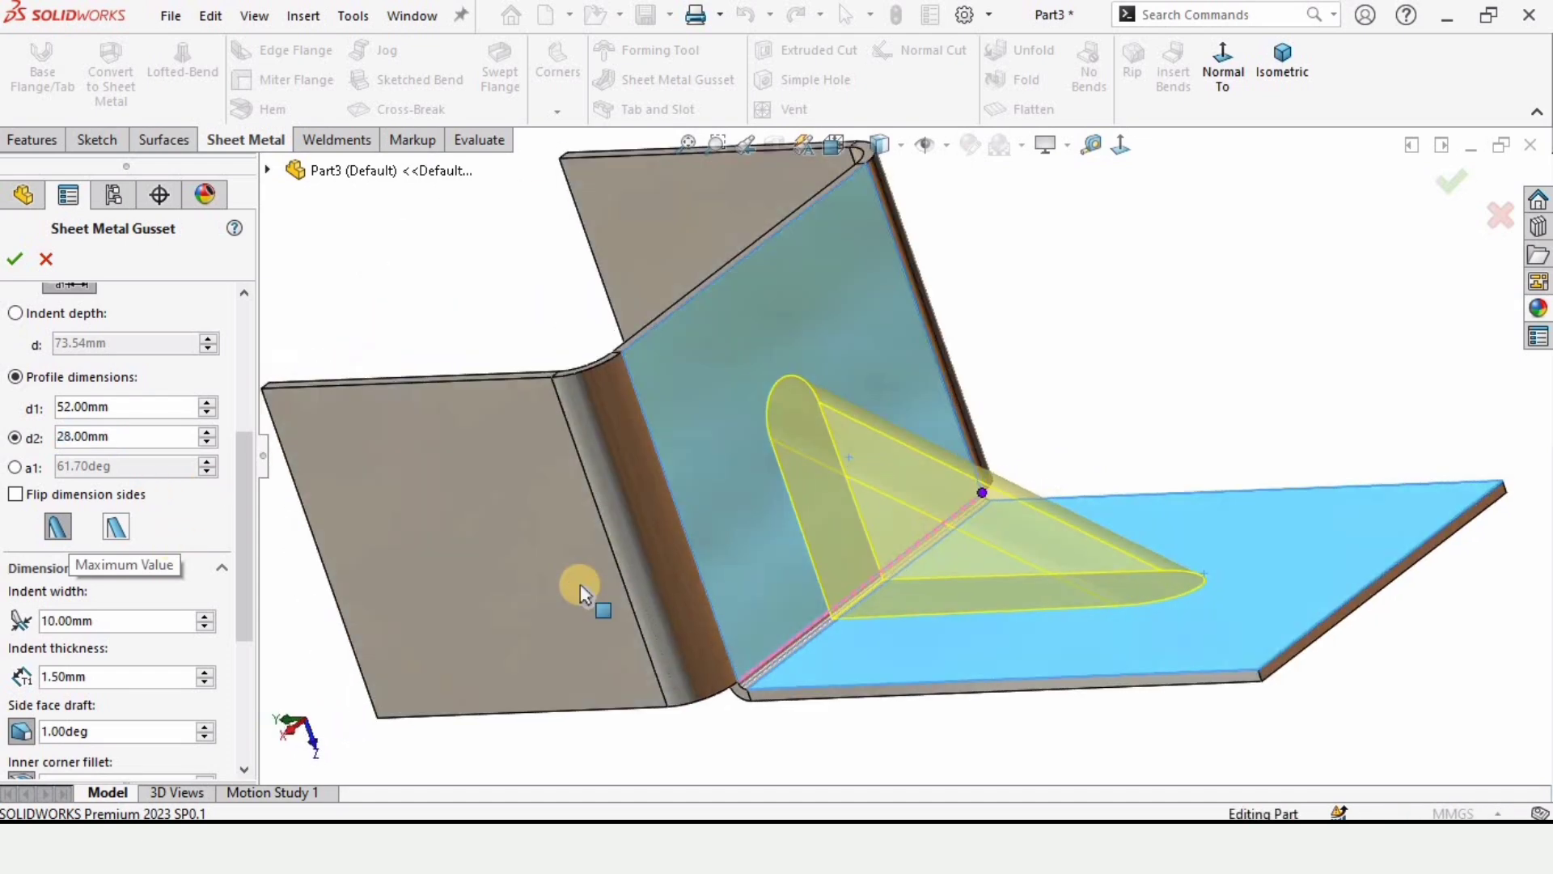
left_click(117, 539)
scroll(825, 389, "down", 3)
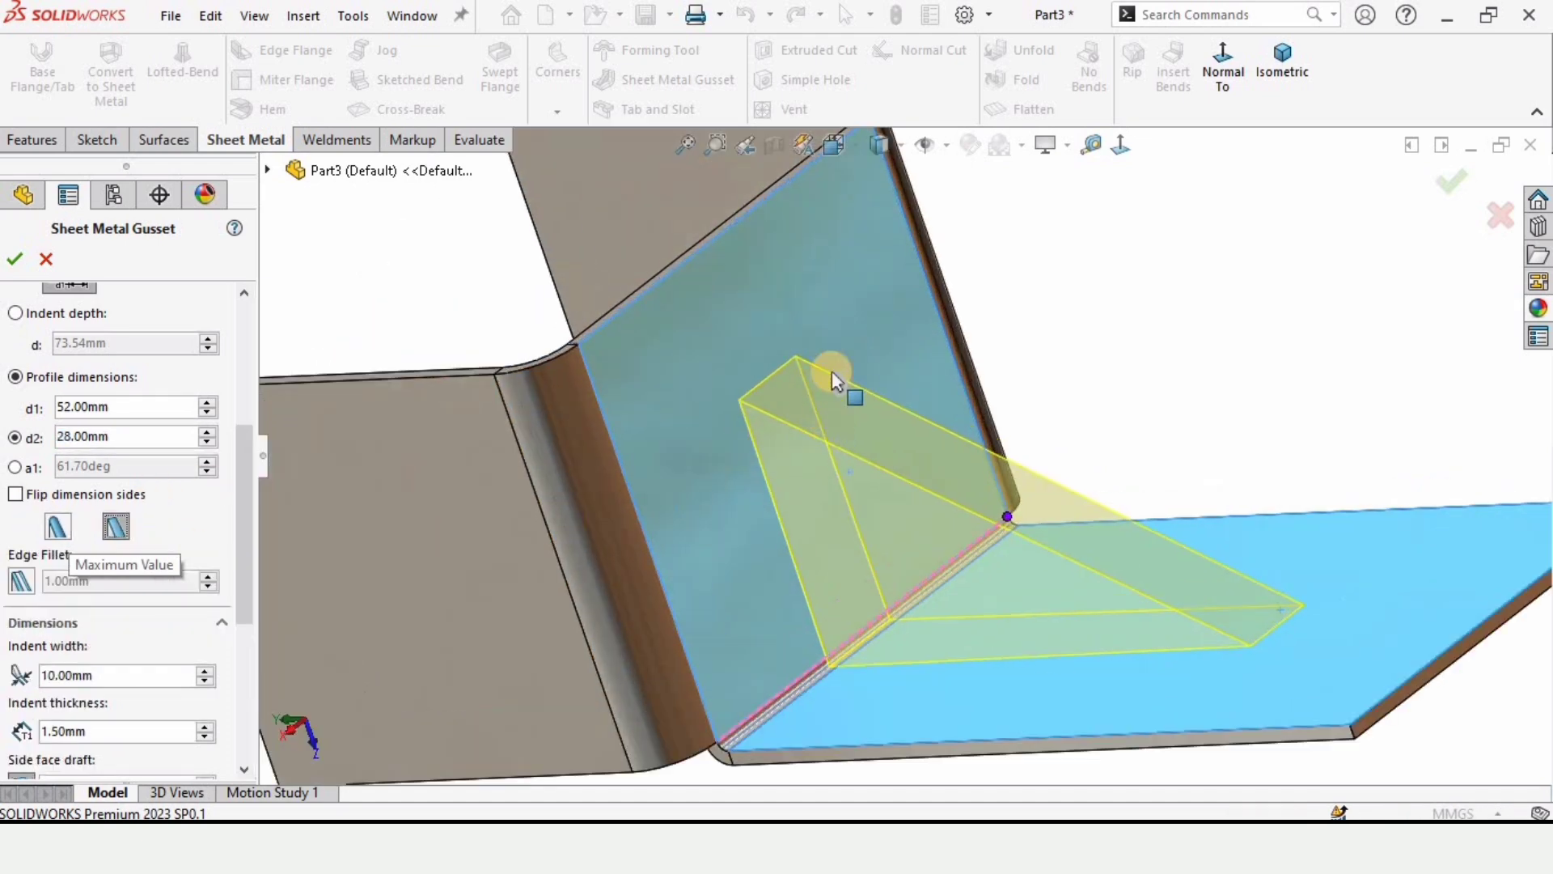
left_click(59, 534)
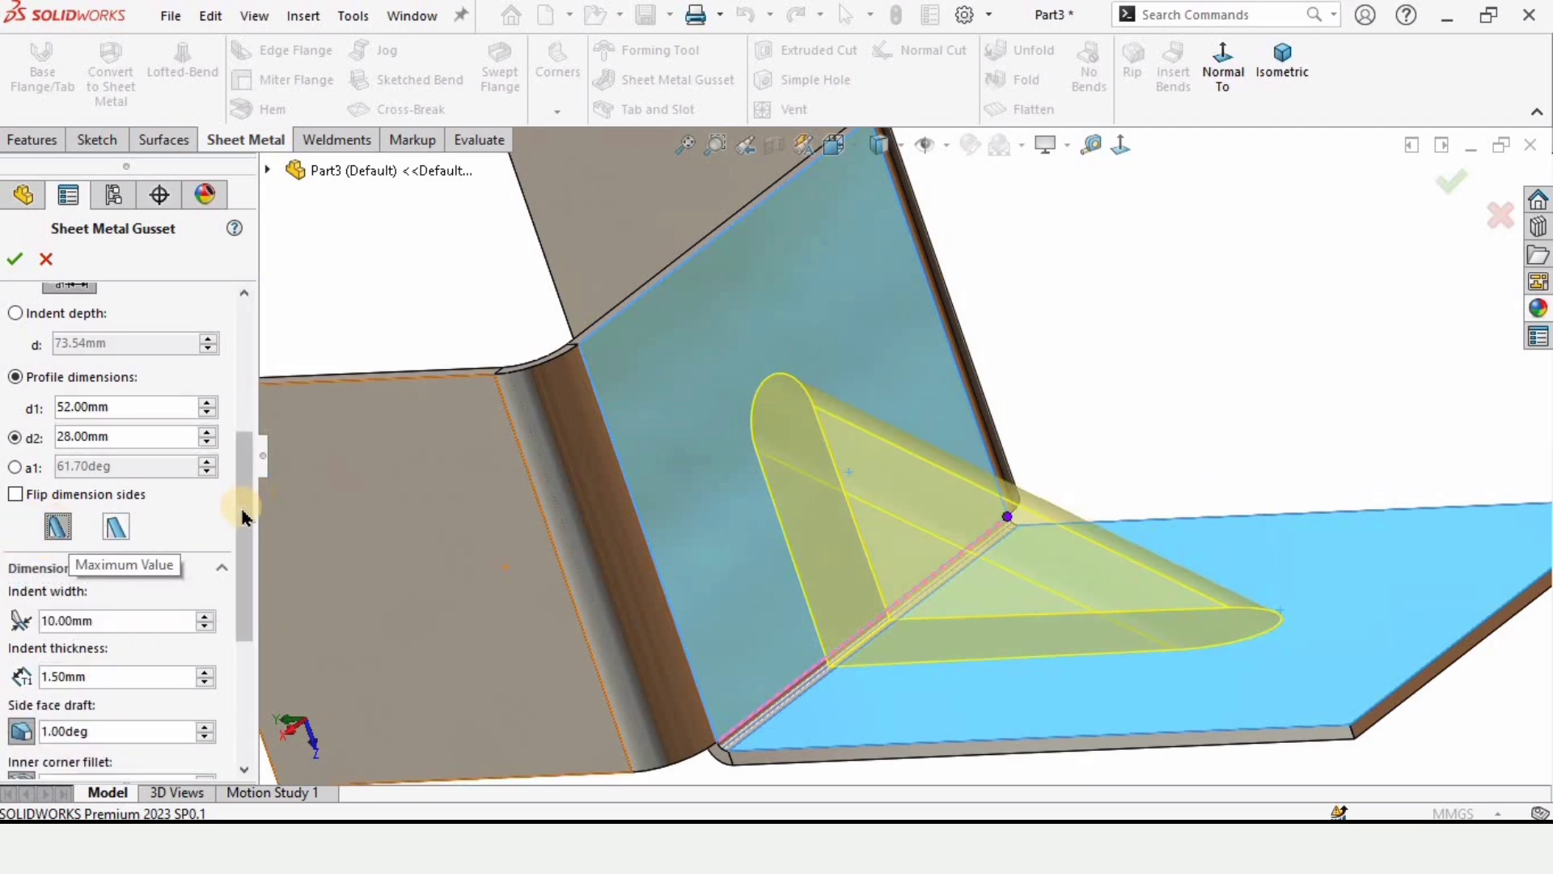
Step: Try an indent width of 20 mm for the rounded gusset
scroll(246, 571, "down", 3)
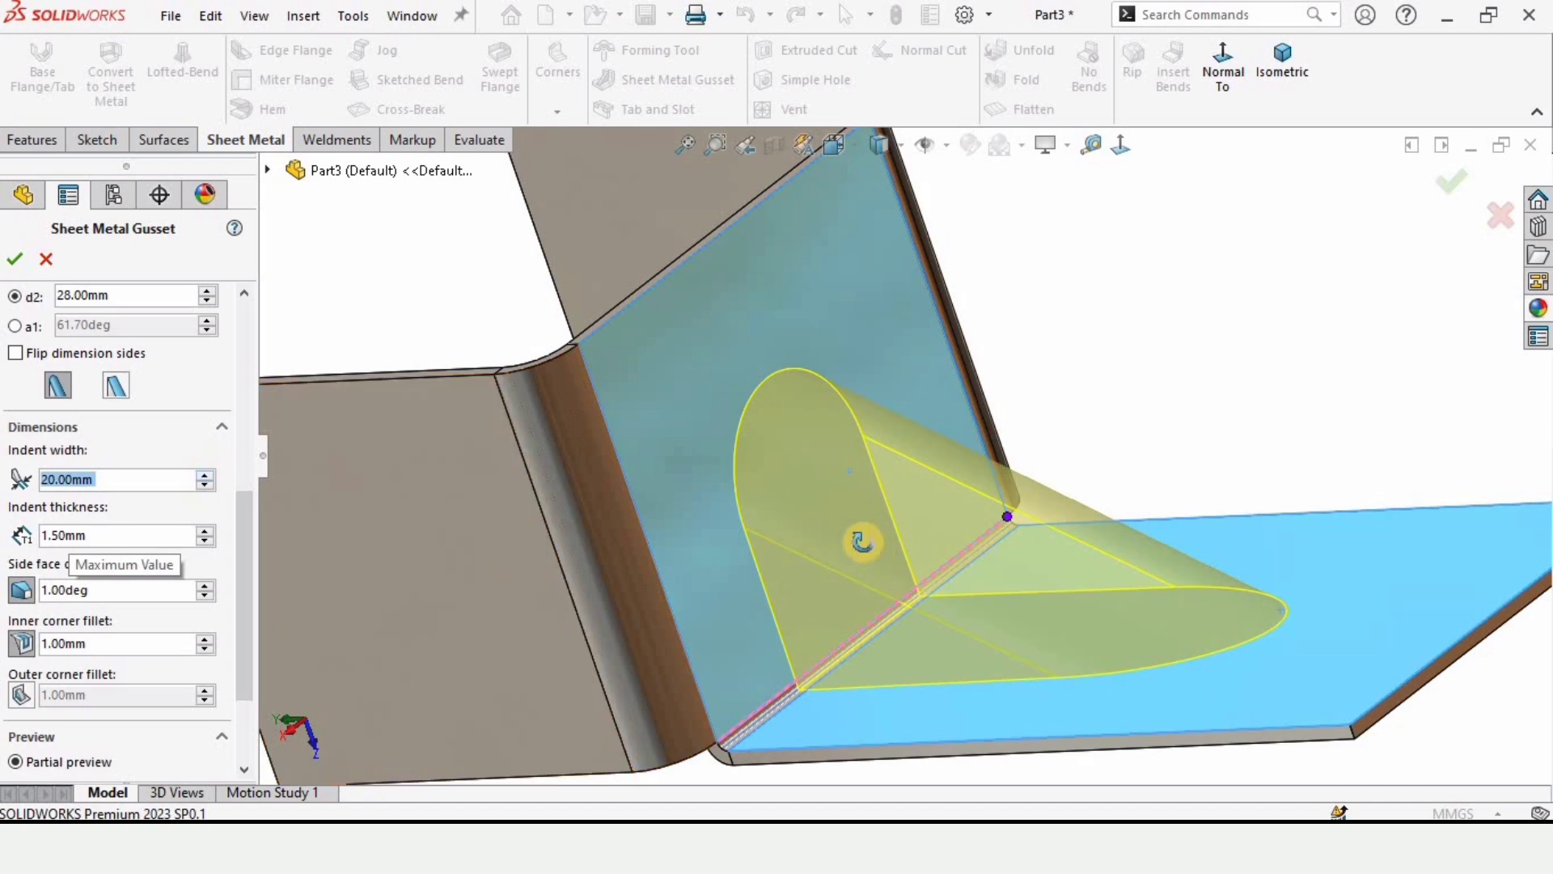
middle_click_drag(860, 538, 957, 579)
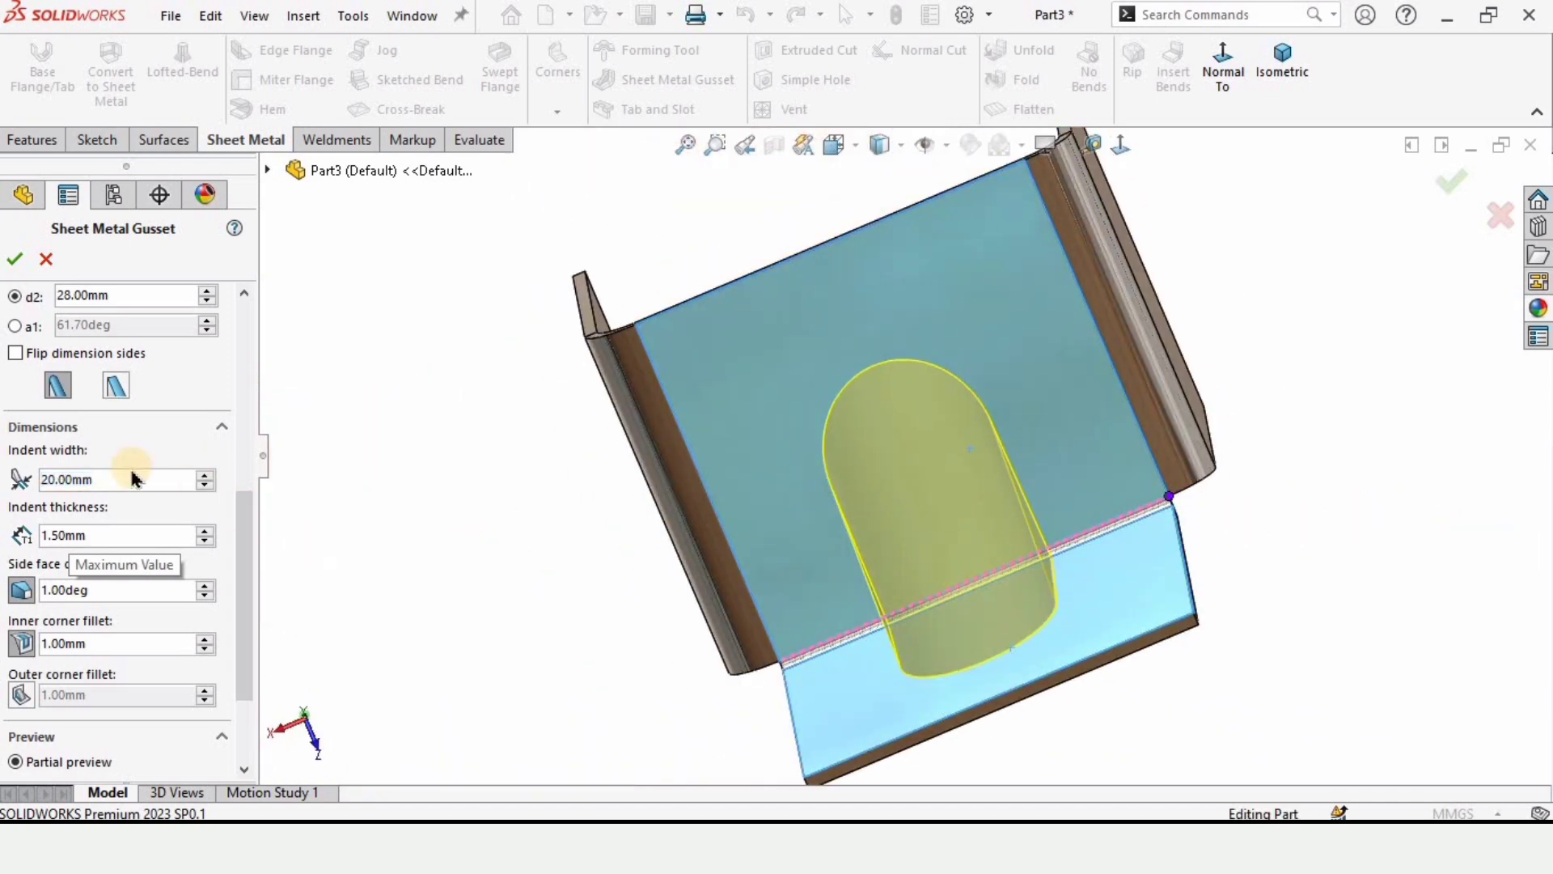
Step: Set the gusset's indent width to 8 mm and its indent thickness to 1.5 mm
left_click_drag(133, 477, 20, 481)
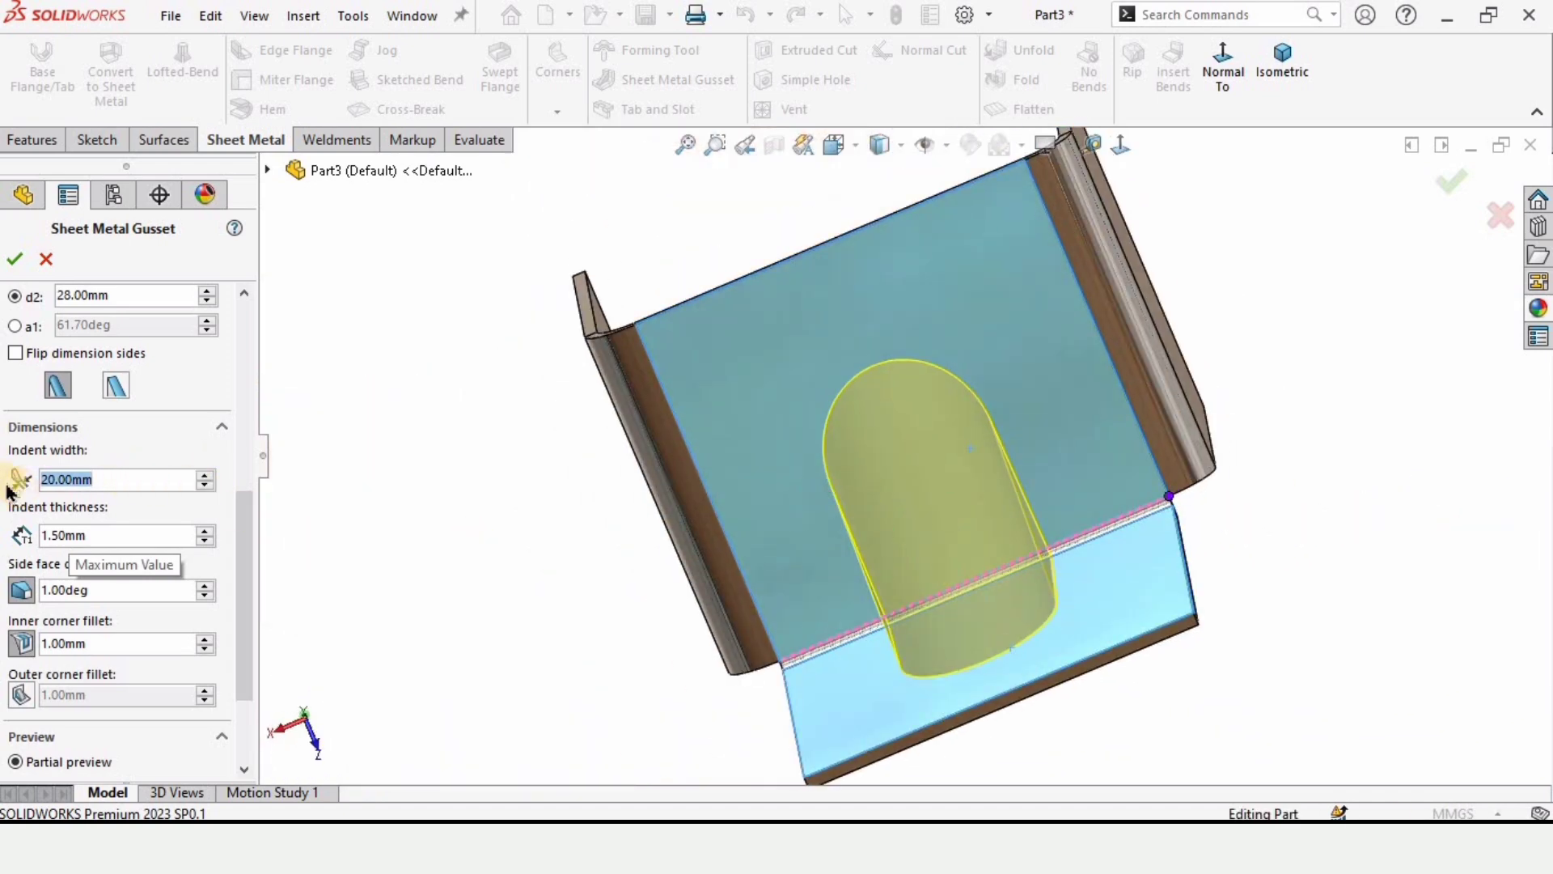
type("8")
key("Return")
middle_click_drag(905, 484, 867, 530)
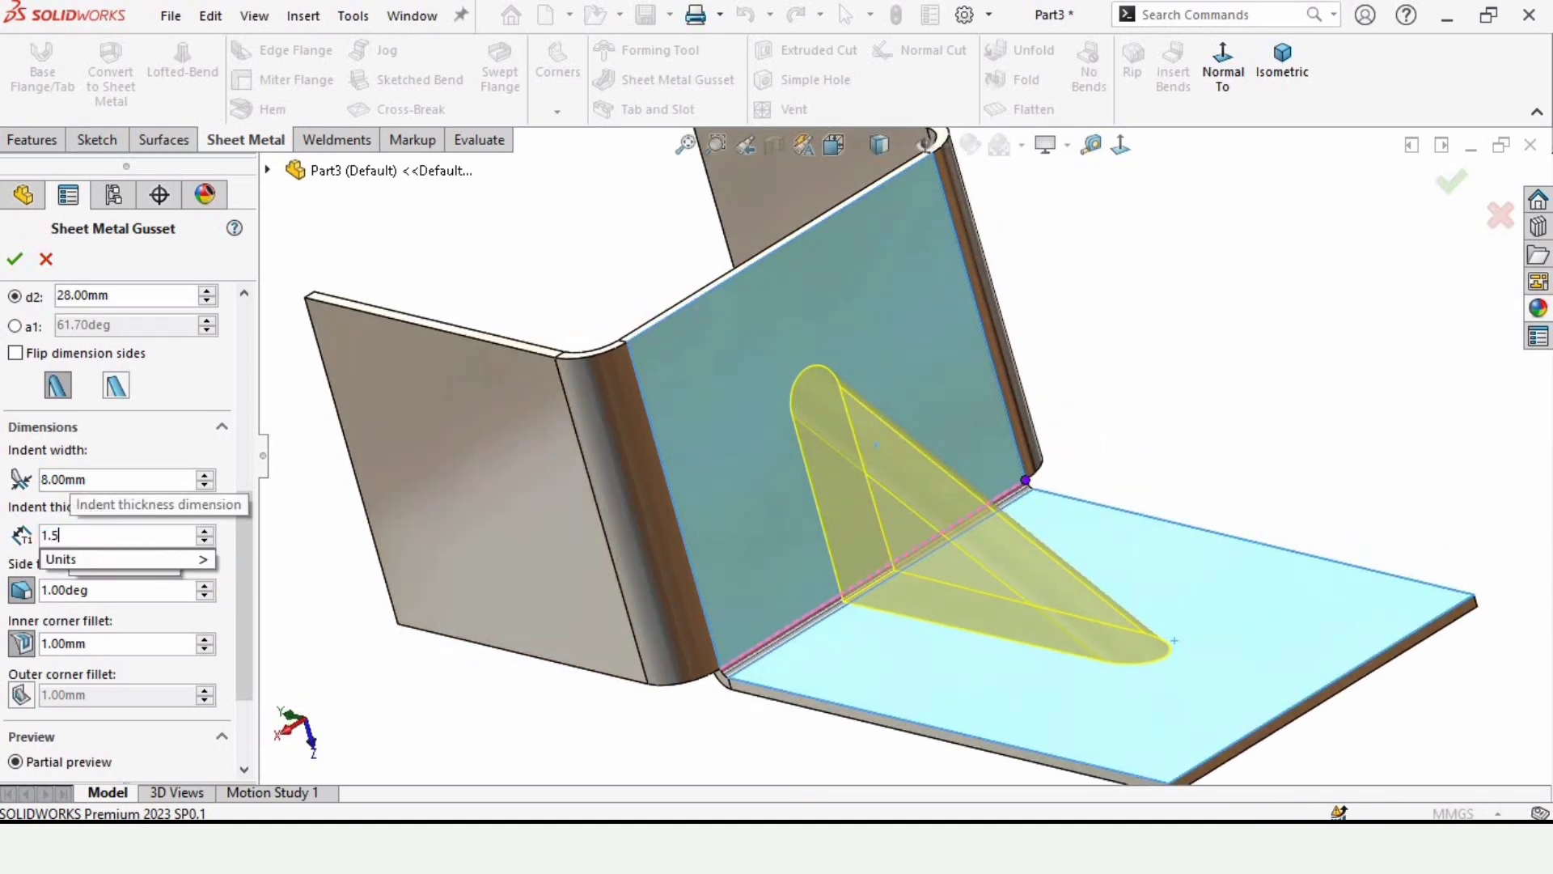
Step: Try a side face draft of 4 degrees on the gusset
left_click(206, 584)
left_click(206, 584)
left_click(206, 585)
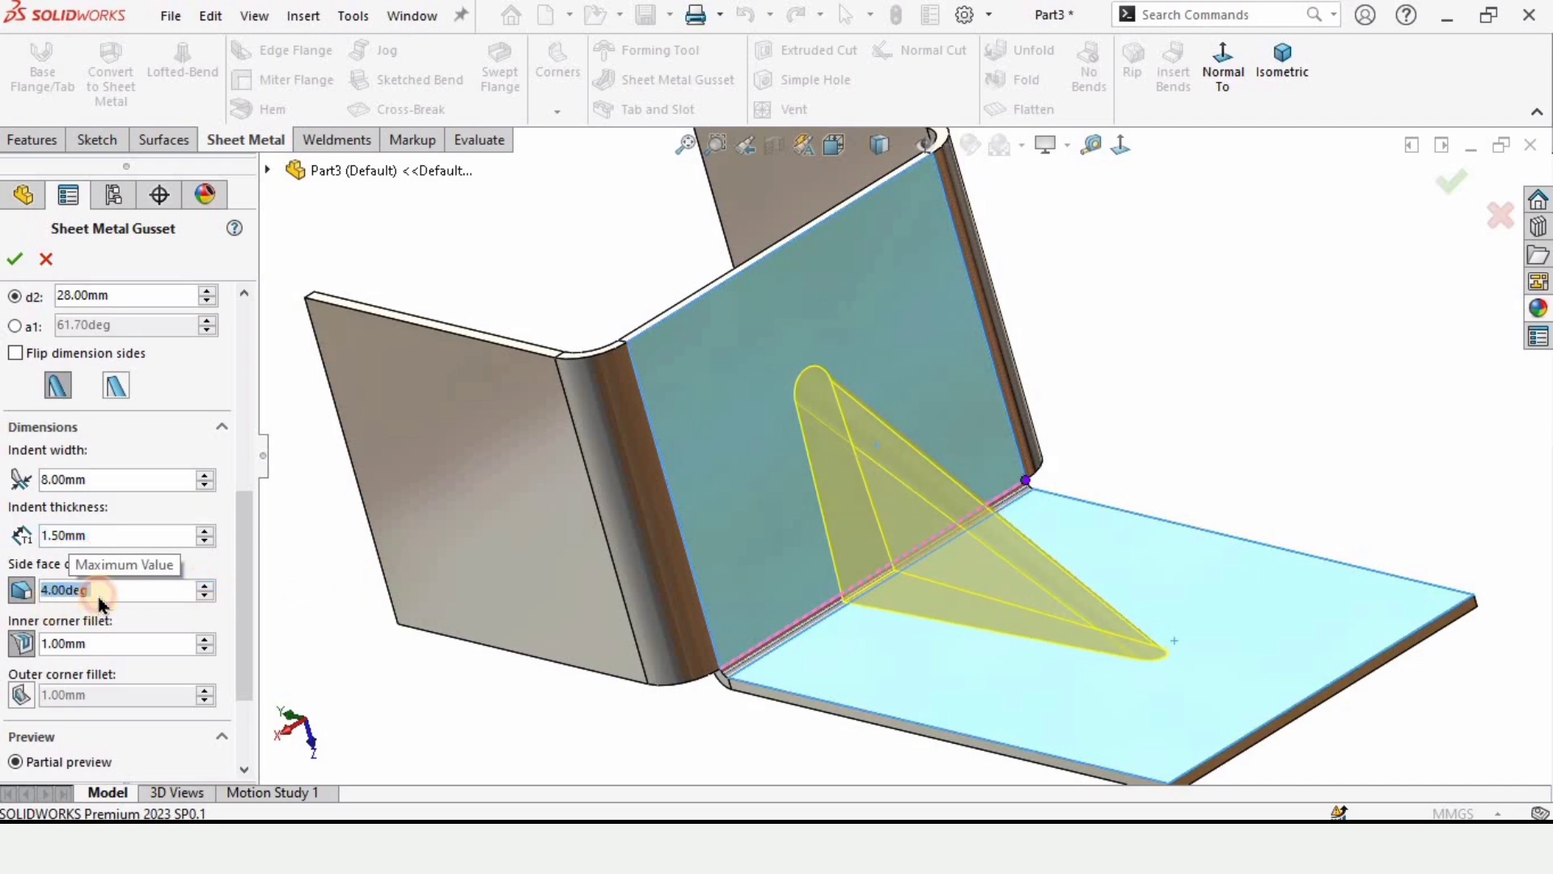
middle_click_drag(809, 560, 1060, 605)
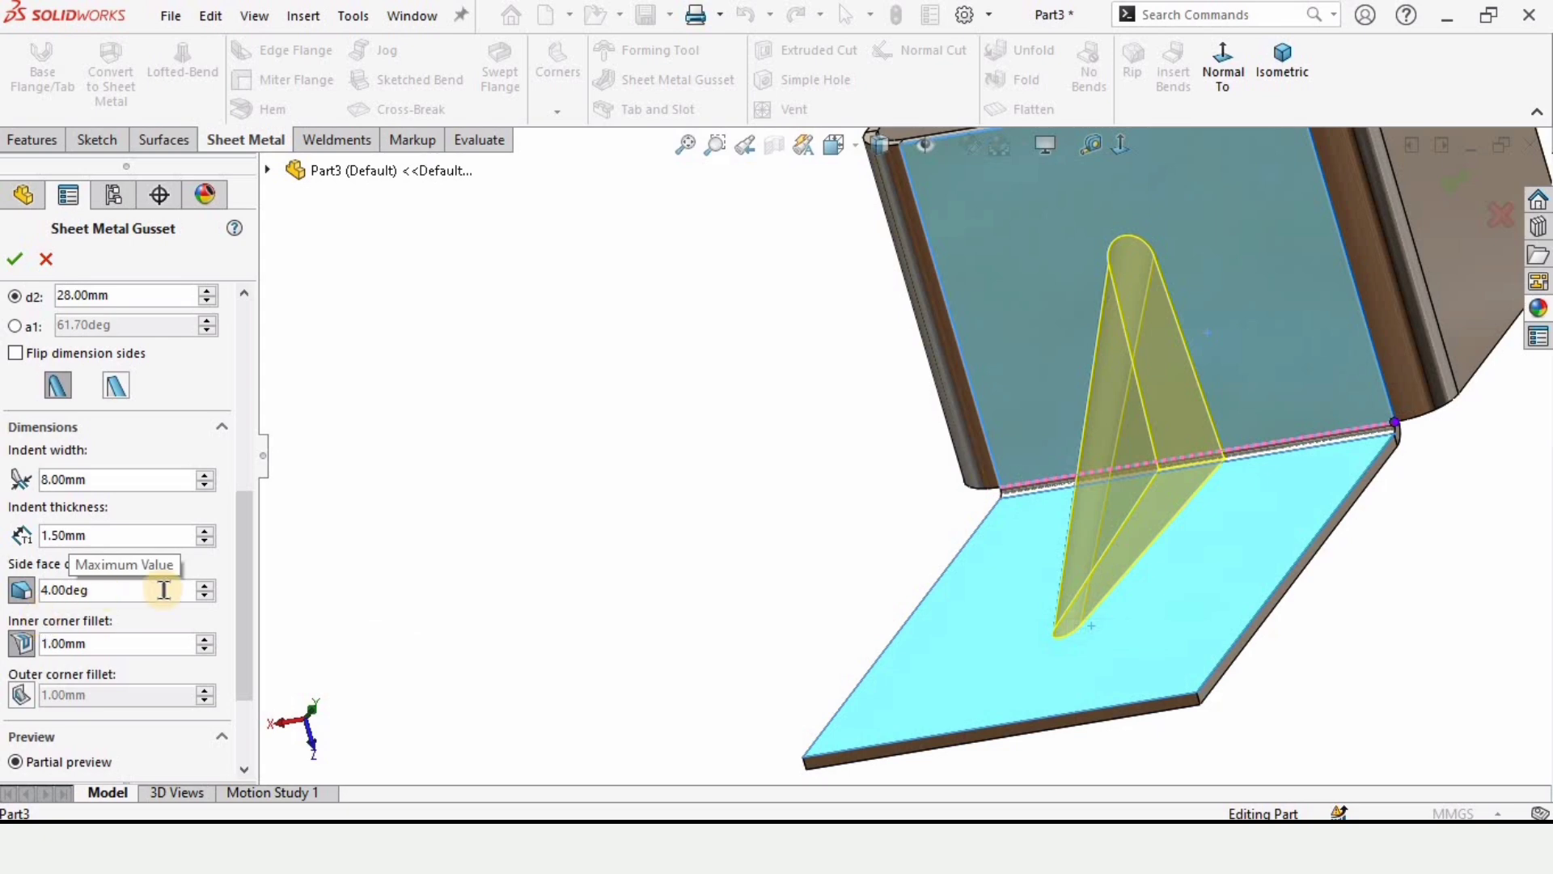
Step: Set the gusset's side face draft to 1 degree
left_click(205, 585)
middle_click_drag(938, 543, 1039, 546)
left_click_drag(96, 592, 16, 603)
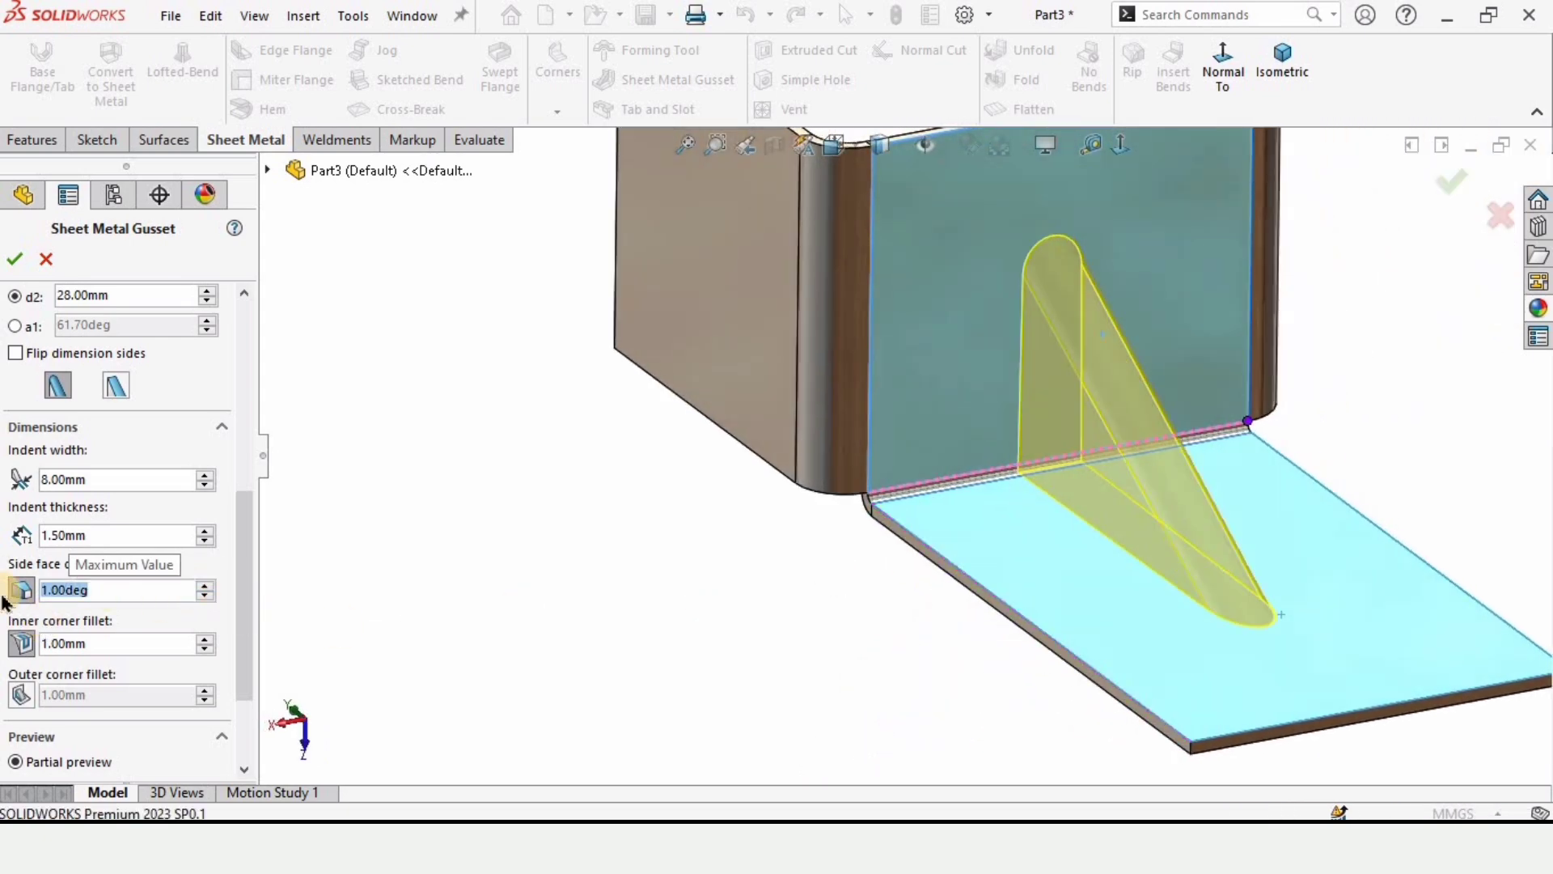
Step: Finish the rounded gusset between the base and the downward flange with its current settings
middle_click_drag(1223, 564, 1264, 459)
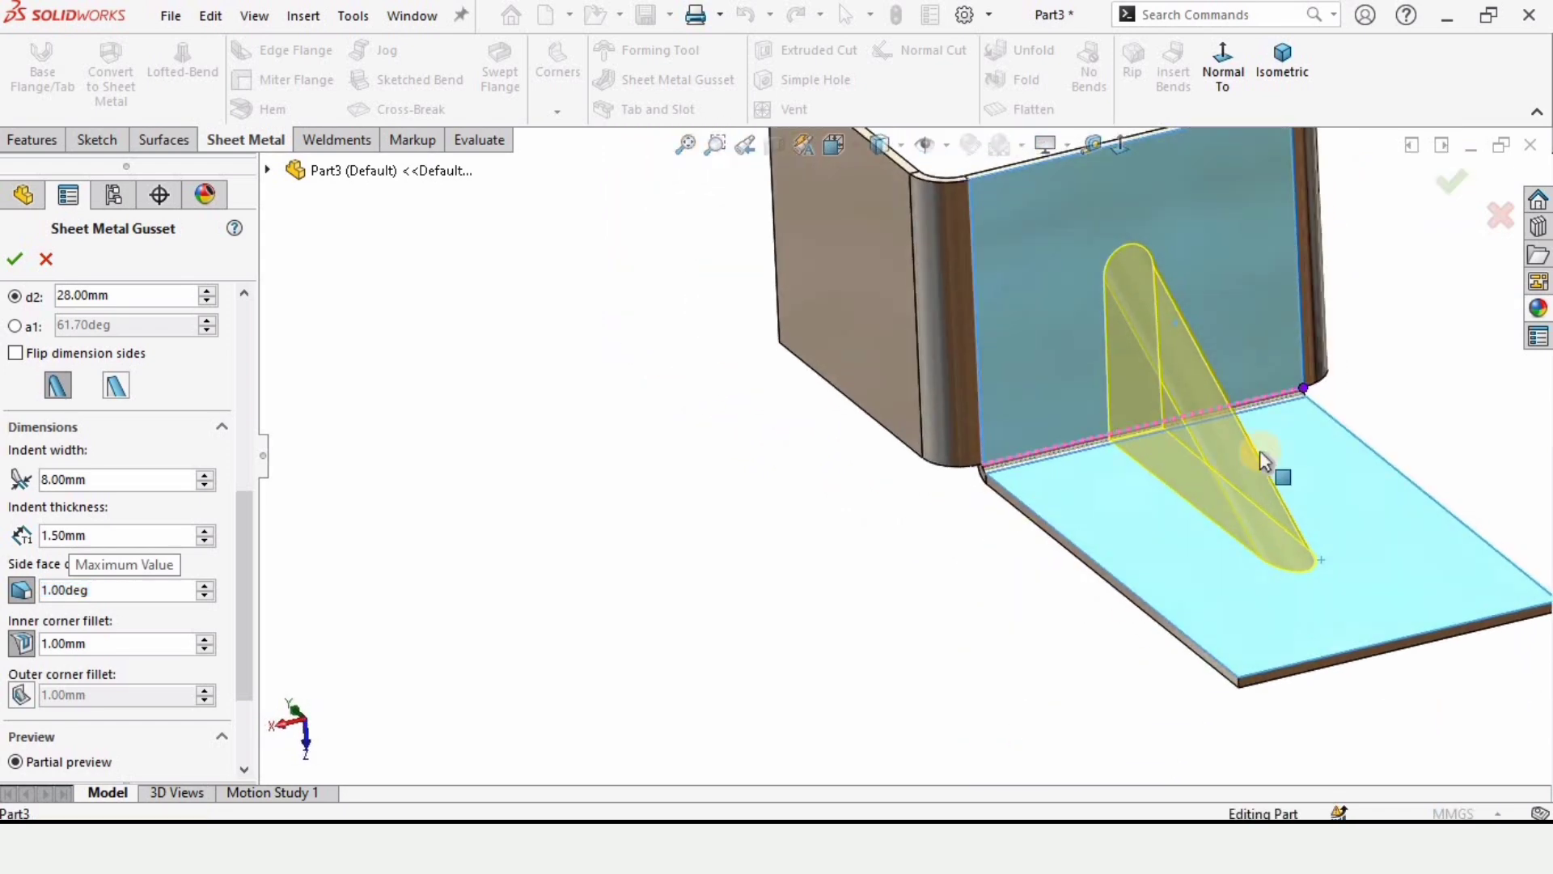
scroll(1265, 460, "down", 2)
scroll(939, 457, "up", 4)
middle_click_drag(890, 478, 532, 185)
left_click(15, 260)
scroll(1102, 475, "down", 5)
scroll(825, 154, "up", 5)
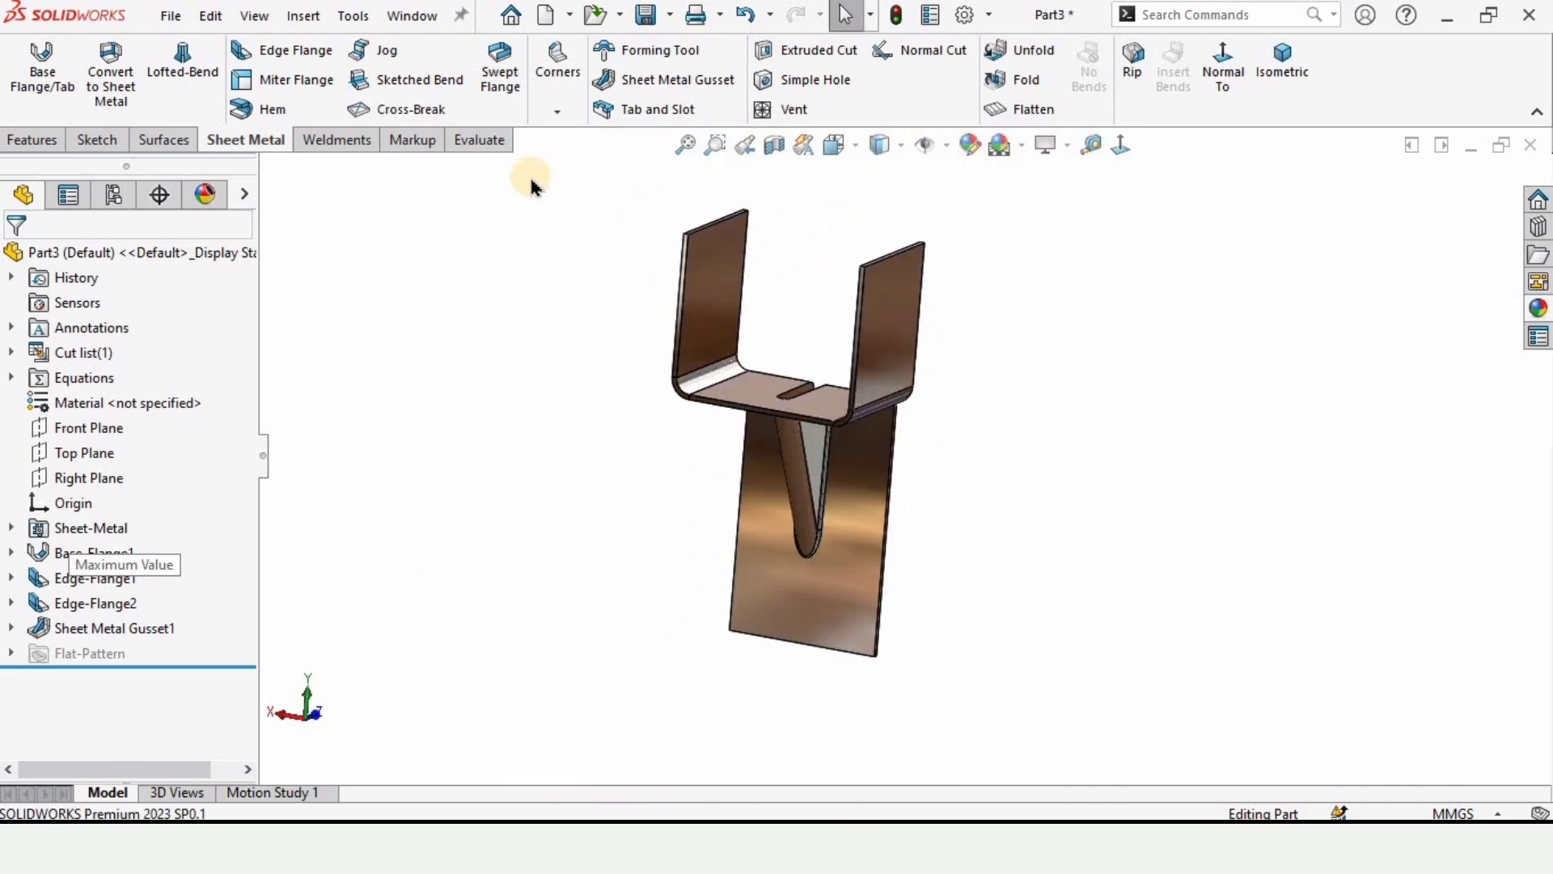
Step: Start a Break Corner feature and select the two upper corner edges of the first upright flange
left_click(607, 191)
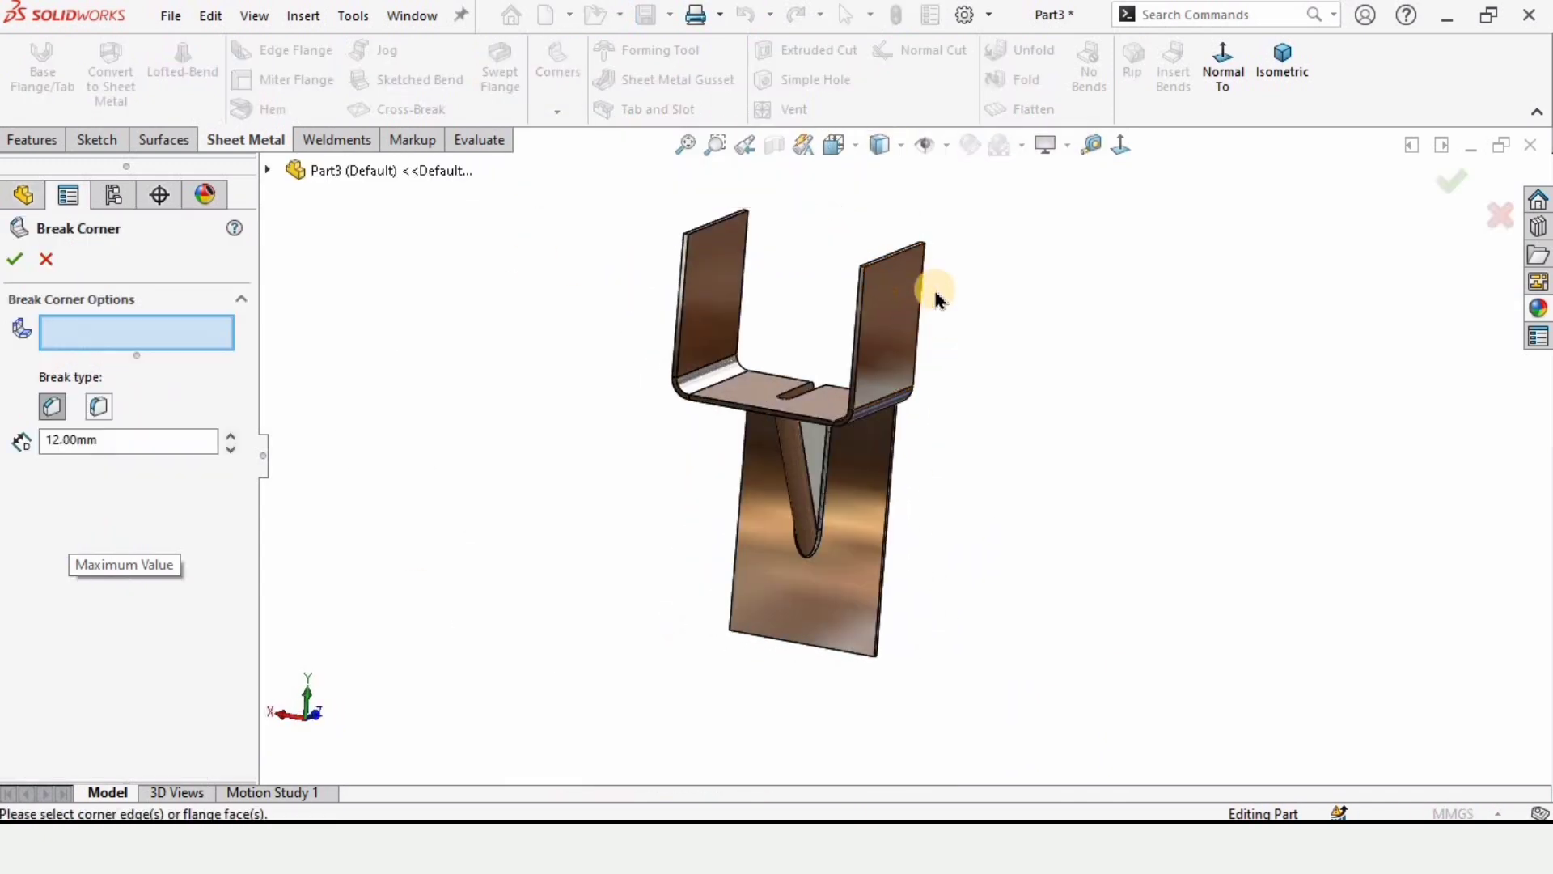
middle_click_drag(929, 291, 804, 246)
scroll(801, 242, "down", 3)
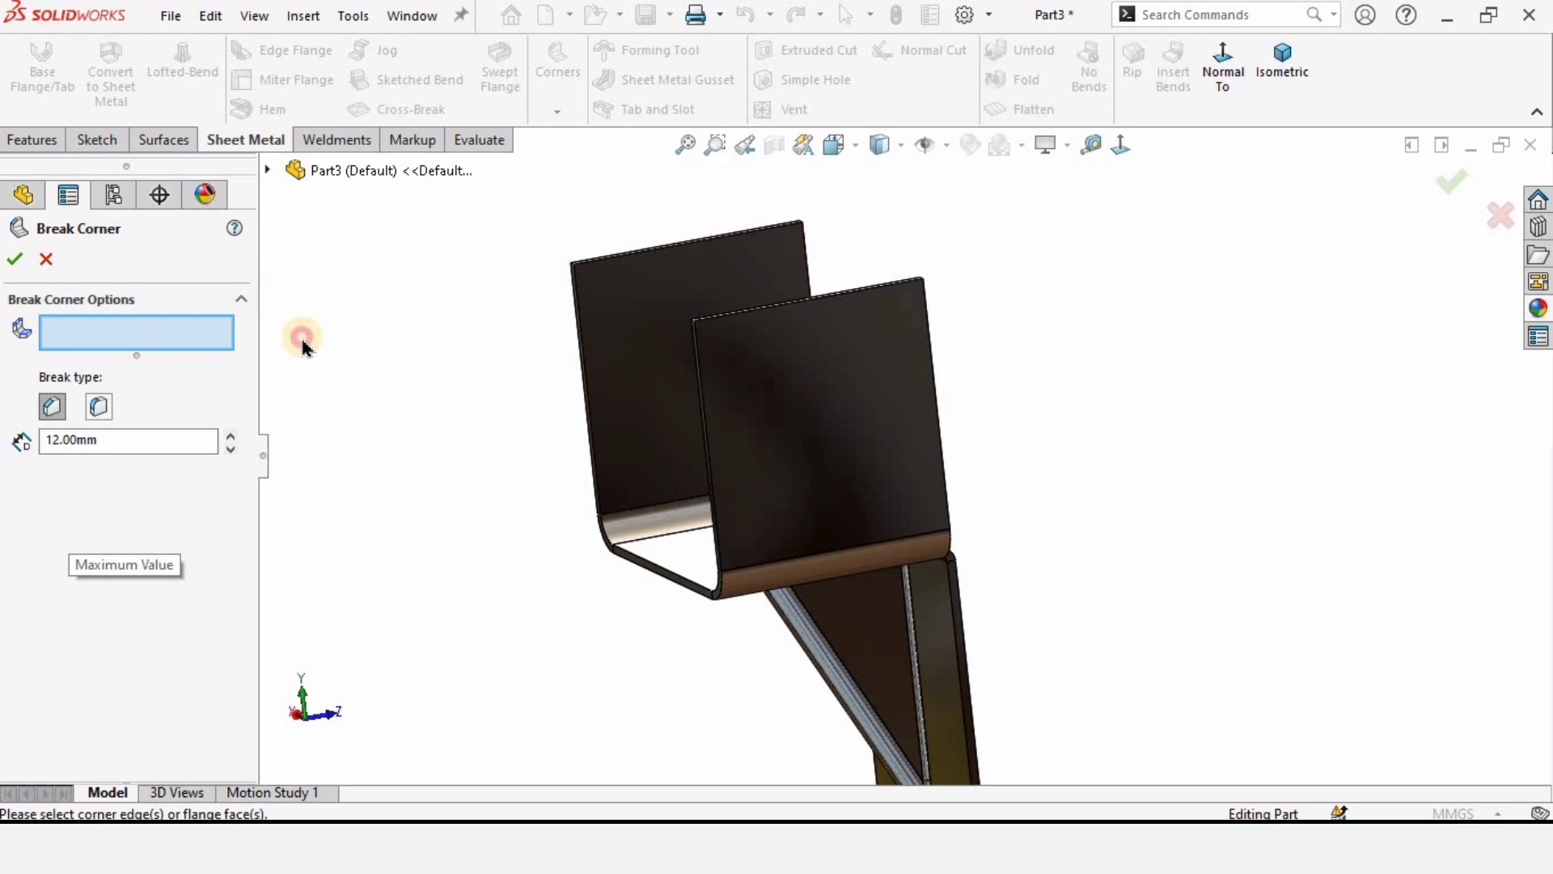
middle_click_drag(689, 371, 975, 357)
scroll(975, 368, "down", 3)
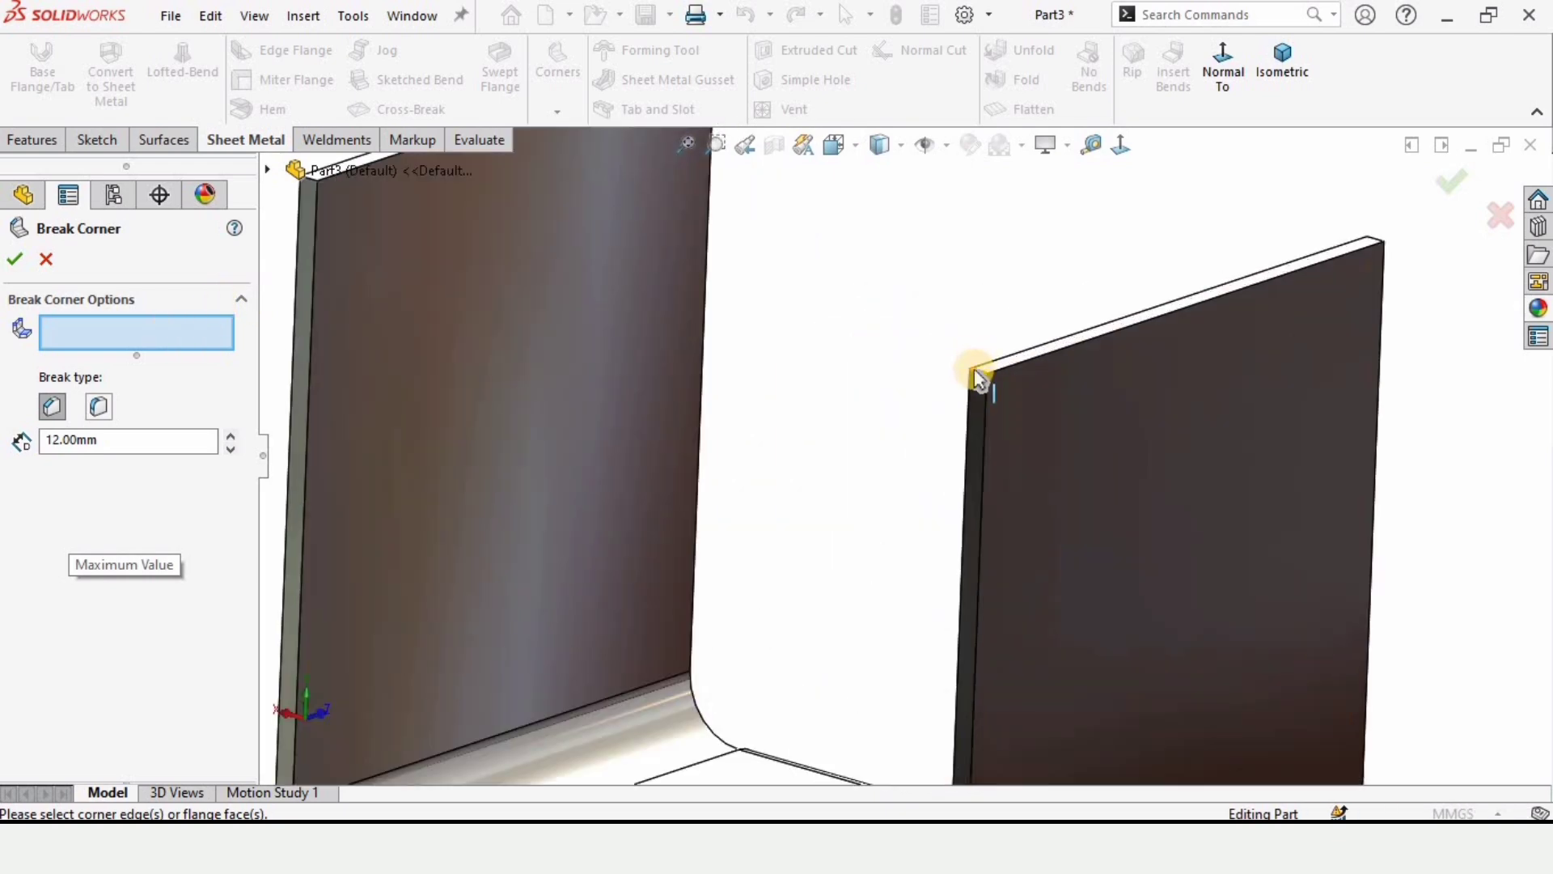
left_click(1094, 405)
scroll(1235, 357, "up", 3)
middle_click_drag(1235, 357, 1131, 374)
scroll(1103, 389, "down", 3)
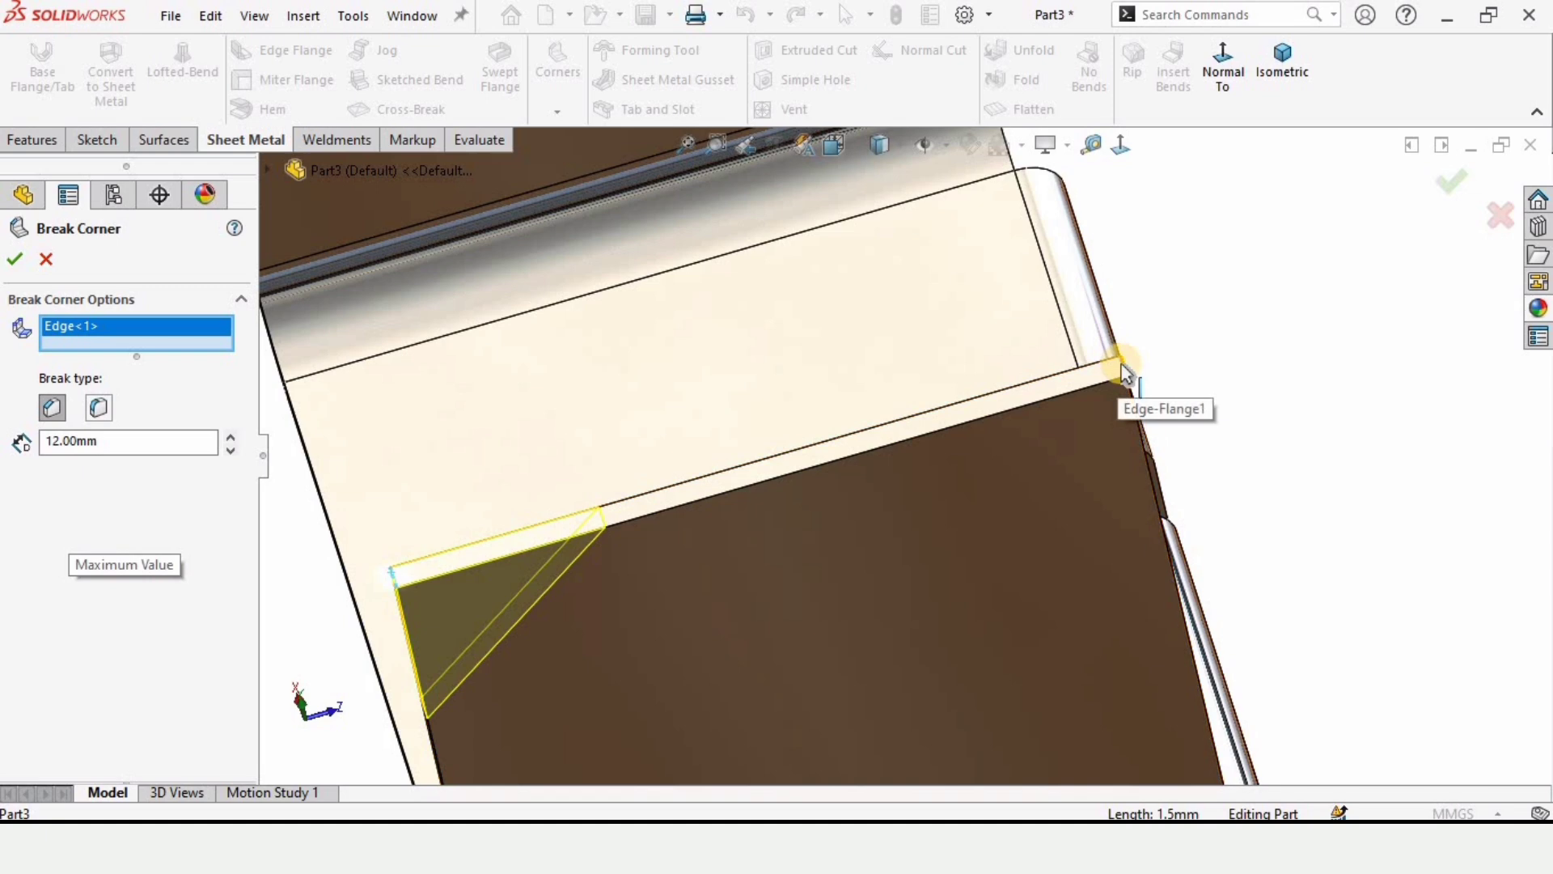
left_click(1125, 372)
Step: Add the two upper corner edges of the opposite upright flange to the Break Corner selection
scroll(940, 312, "up", 3)
middle_click_drag(939, 312, 909, 354)
scroll(911, 460, "down", 3)
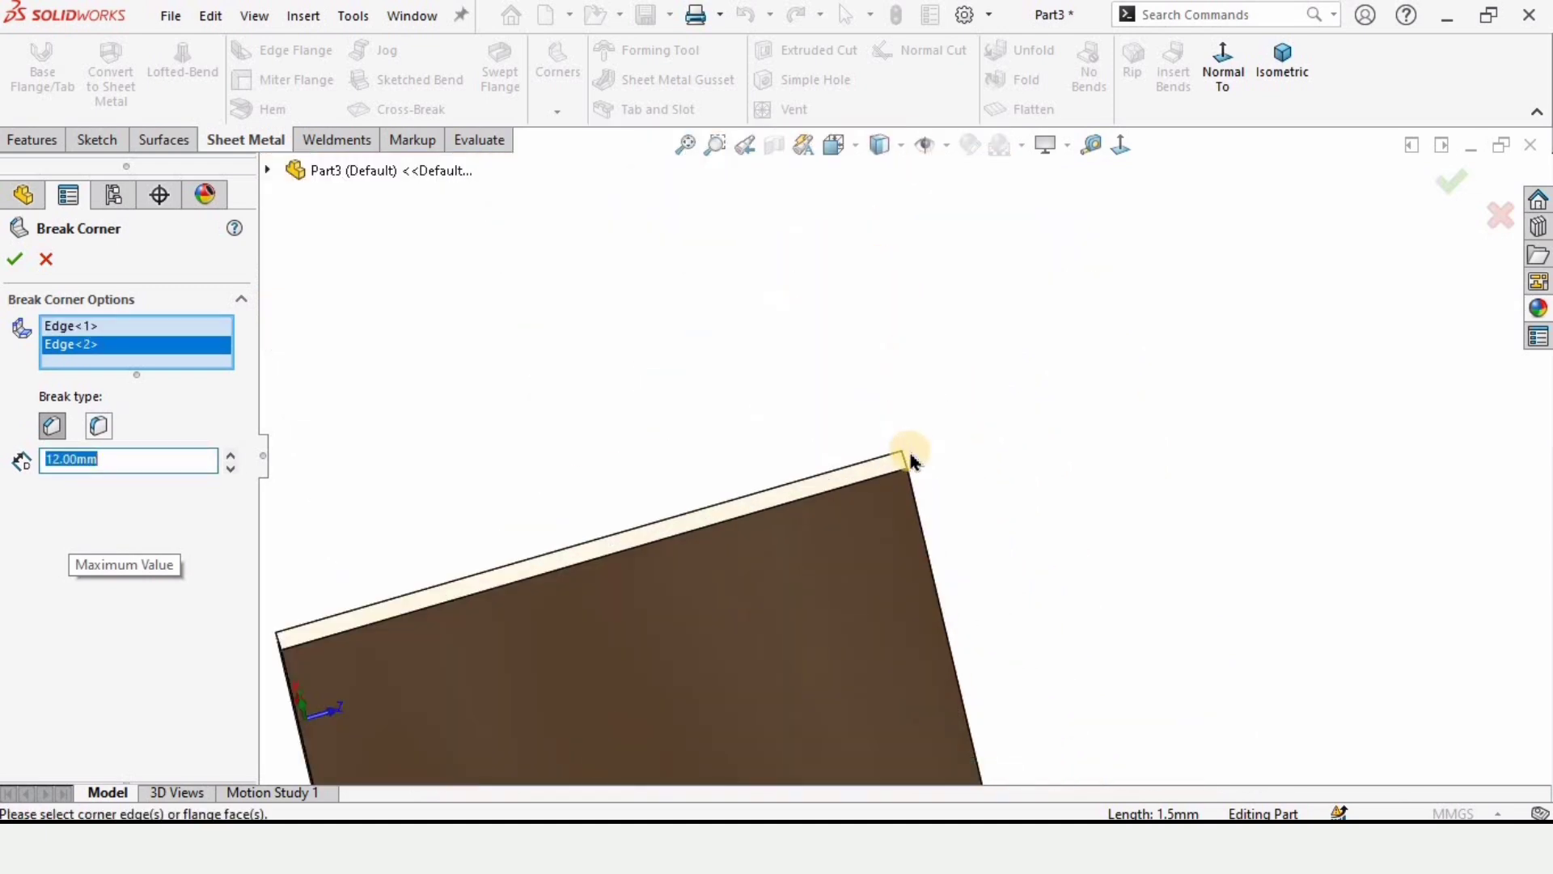
left_click(905, 461)
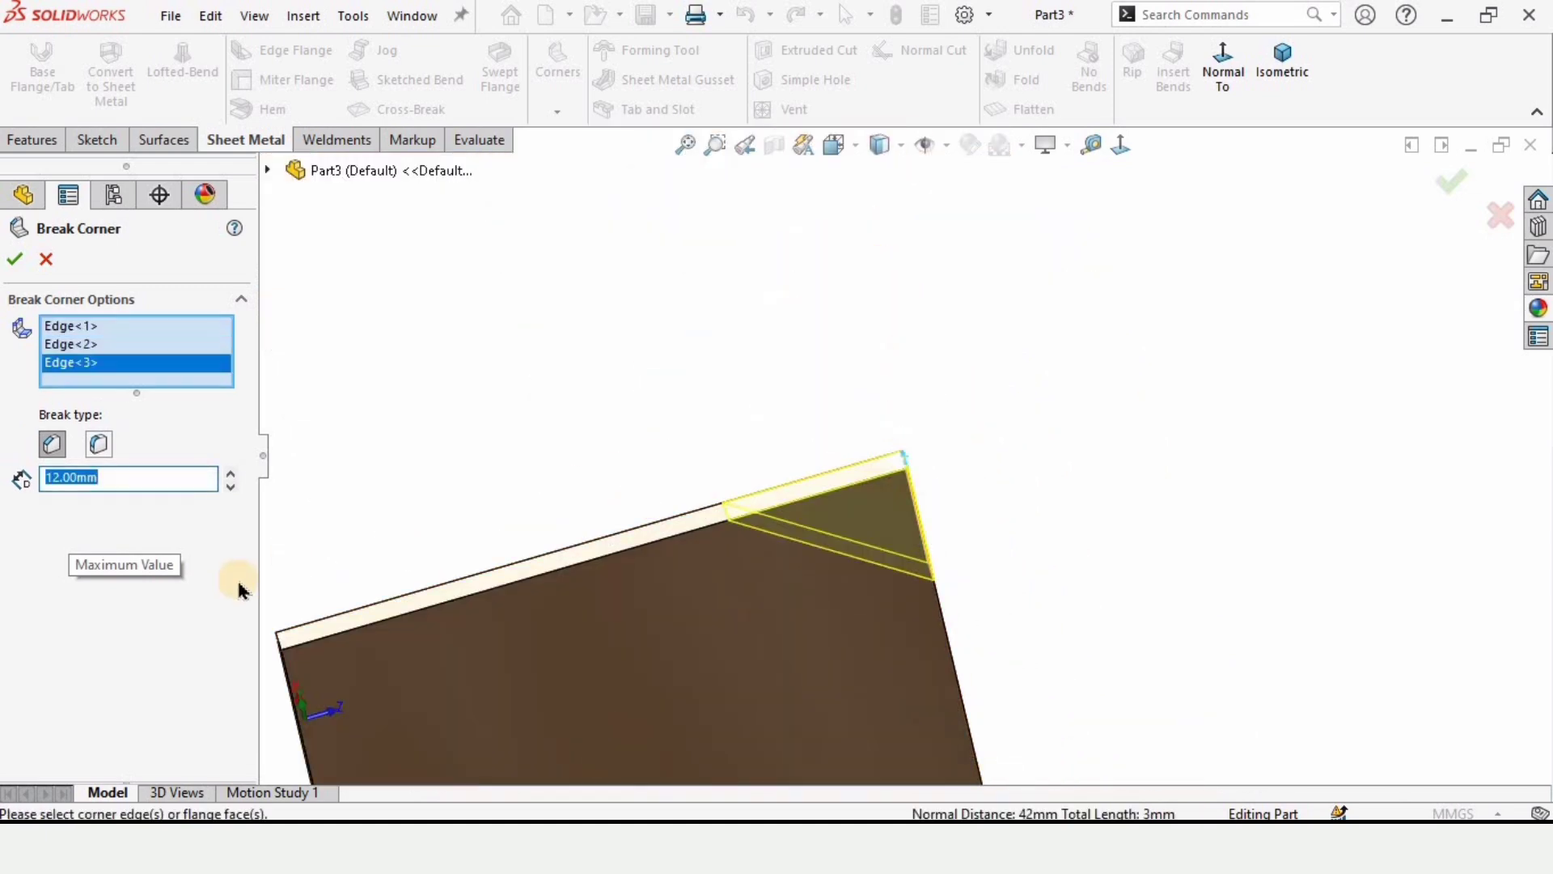
left_click(280, 646)
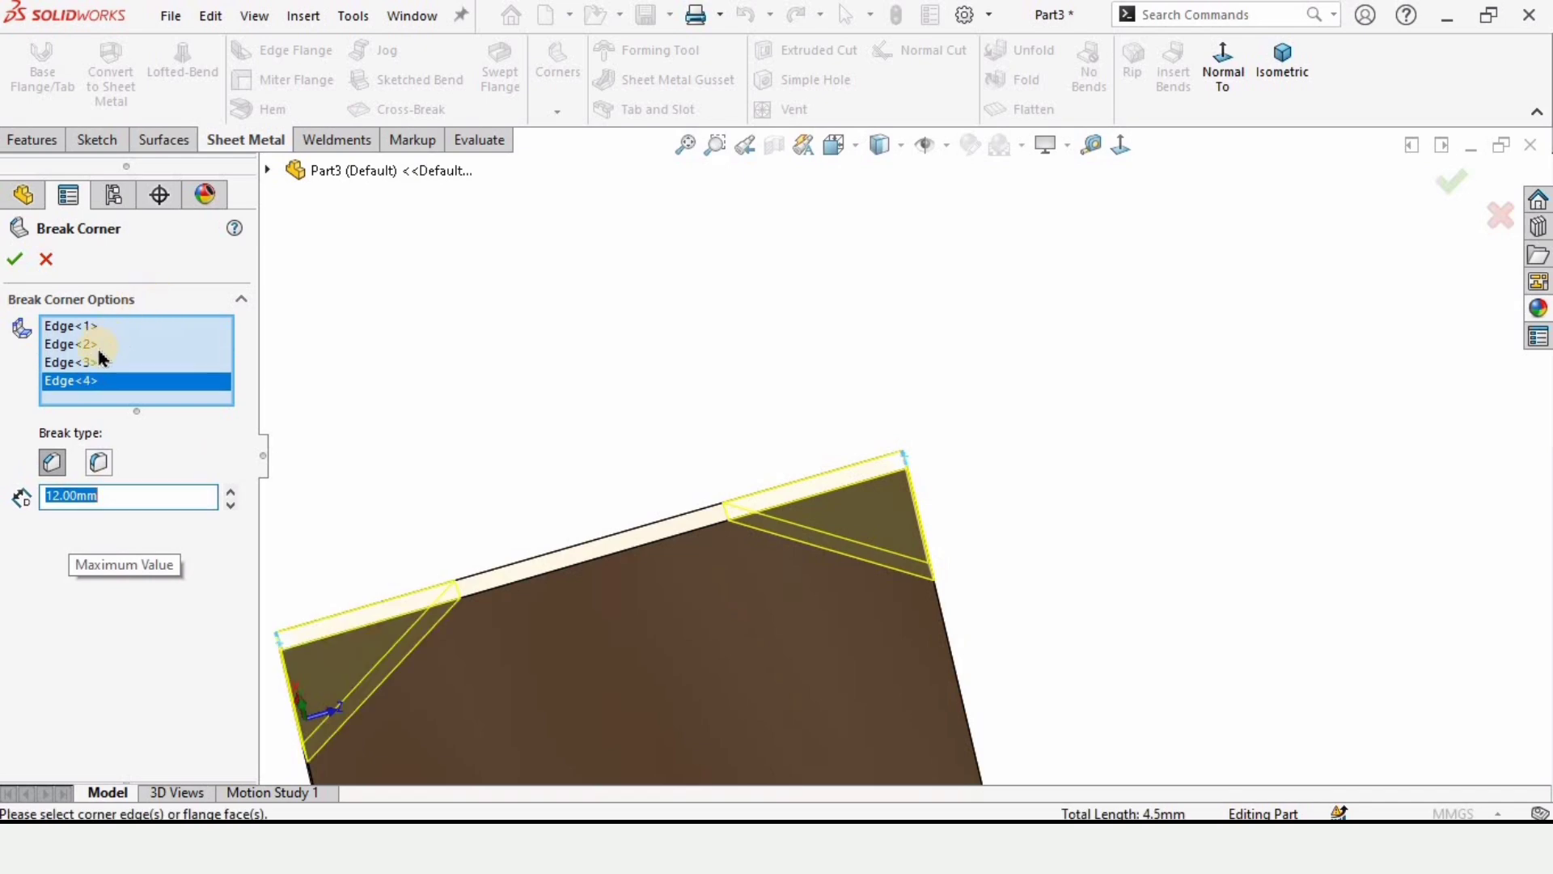
Step: Round the four selected upright flange corners with the fillet break type and an 18 mm radius
scroll(854, 650, "up", 5)
middle_click_drag(853, 650, 909, 576)
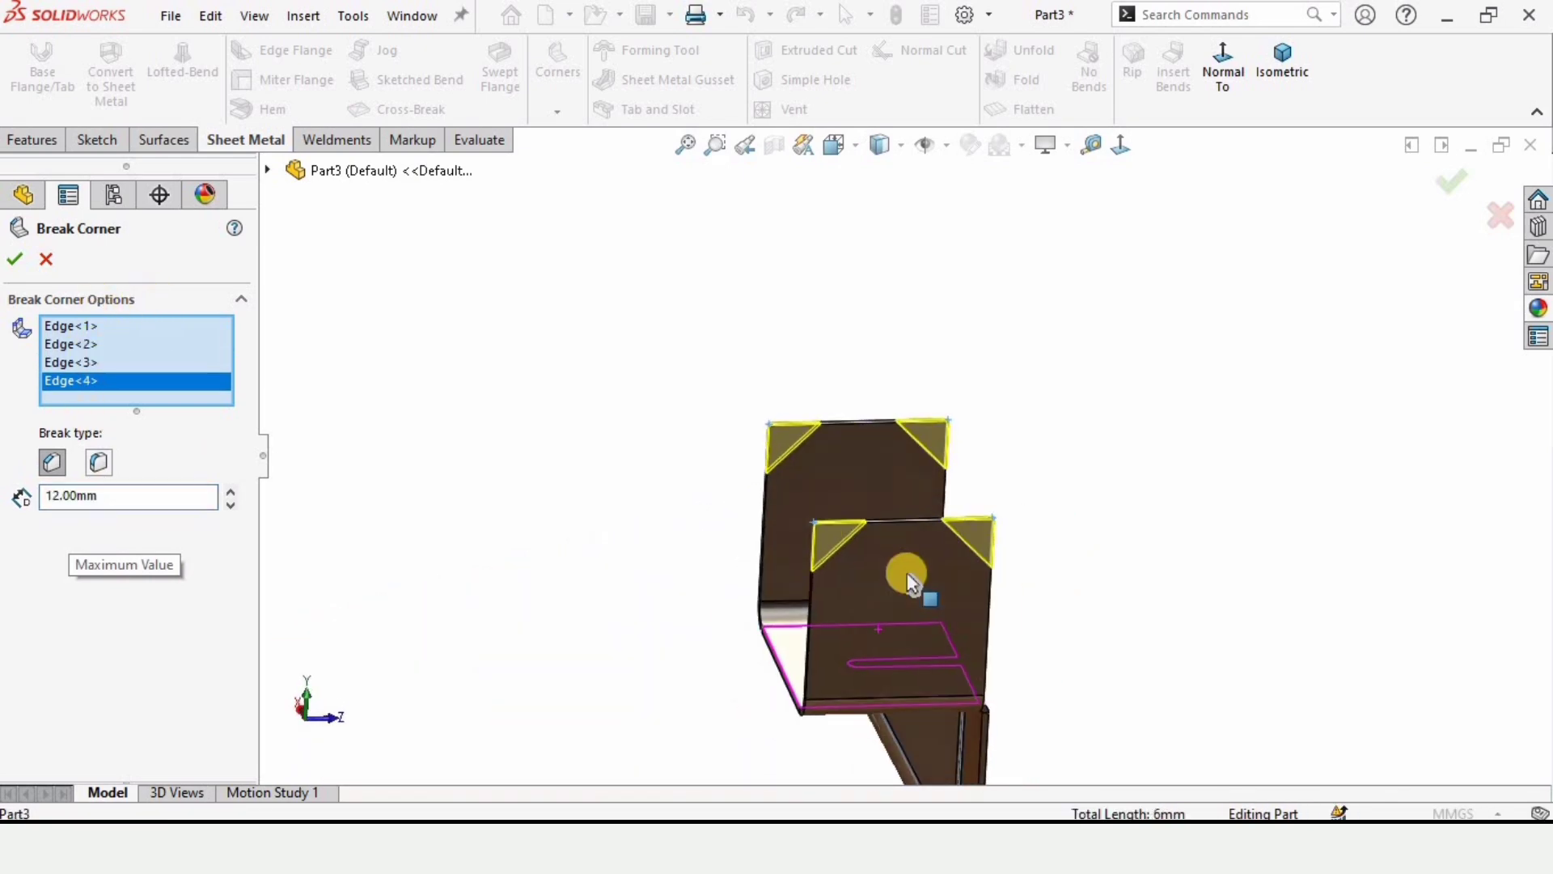
scroll(909, 576, "down", 3)
left_click(99, 462)
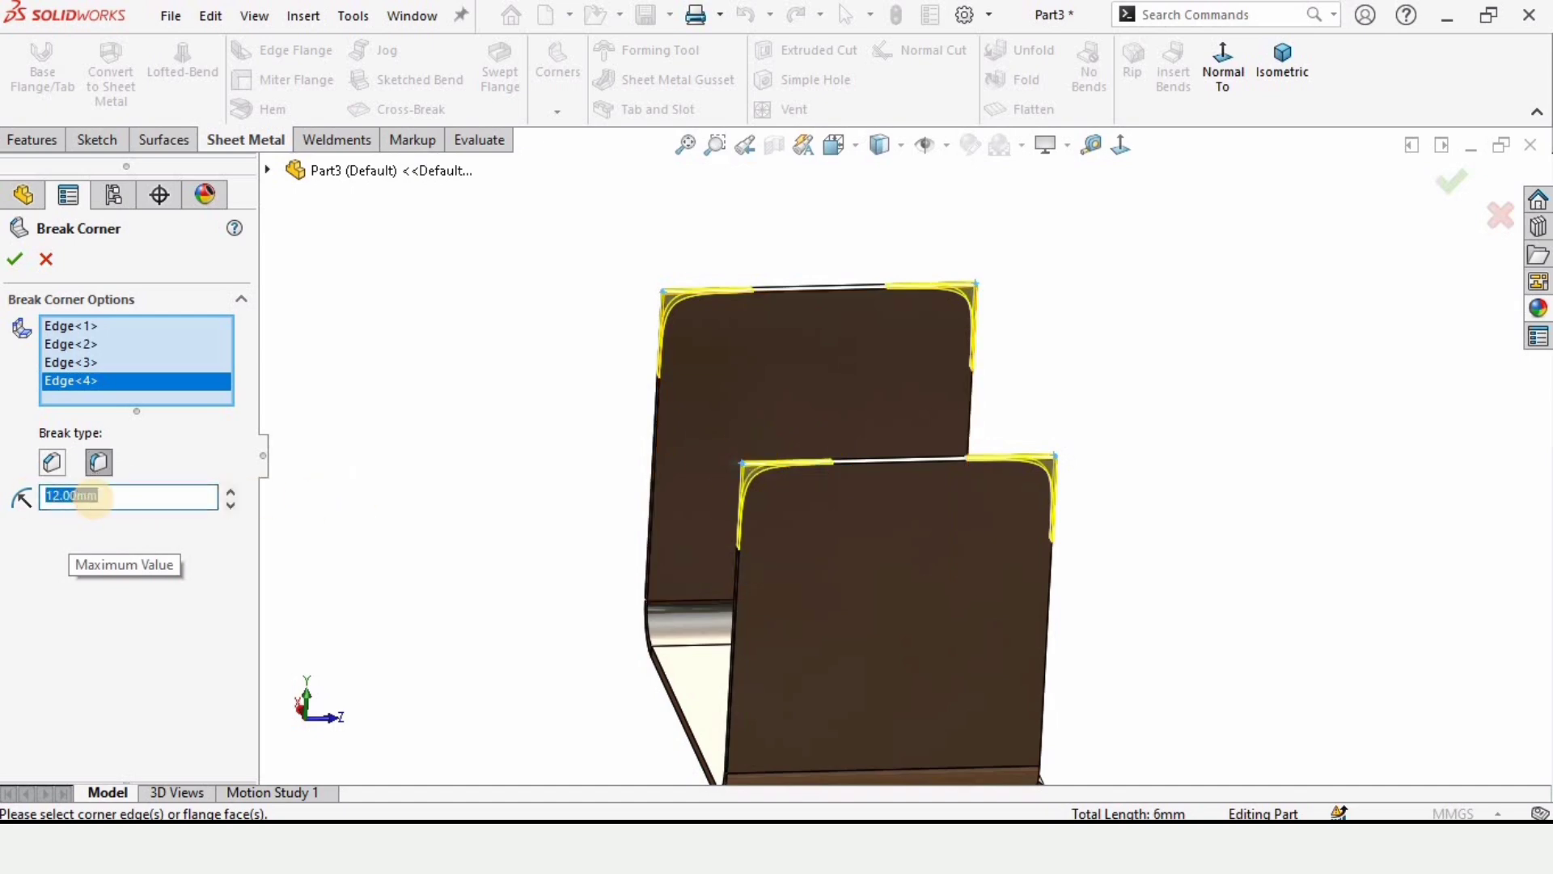
type("8")
key("Return")
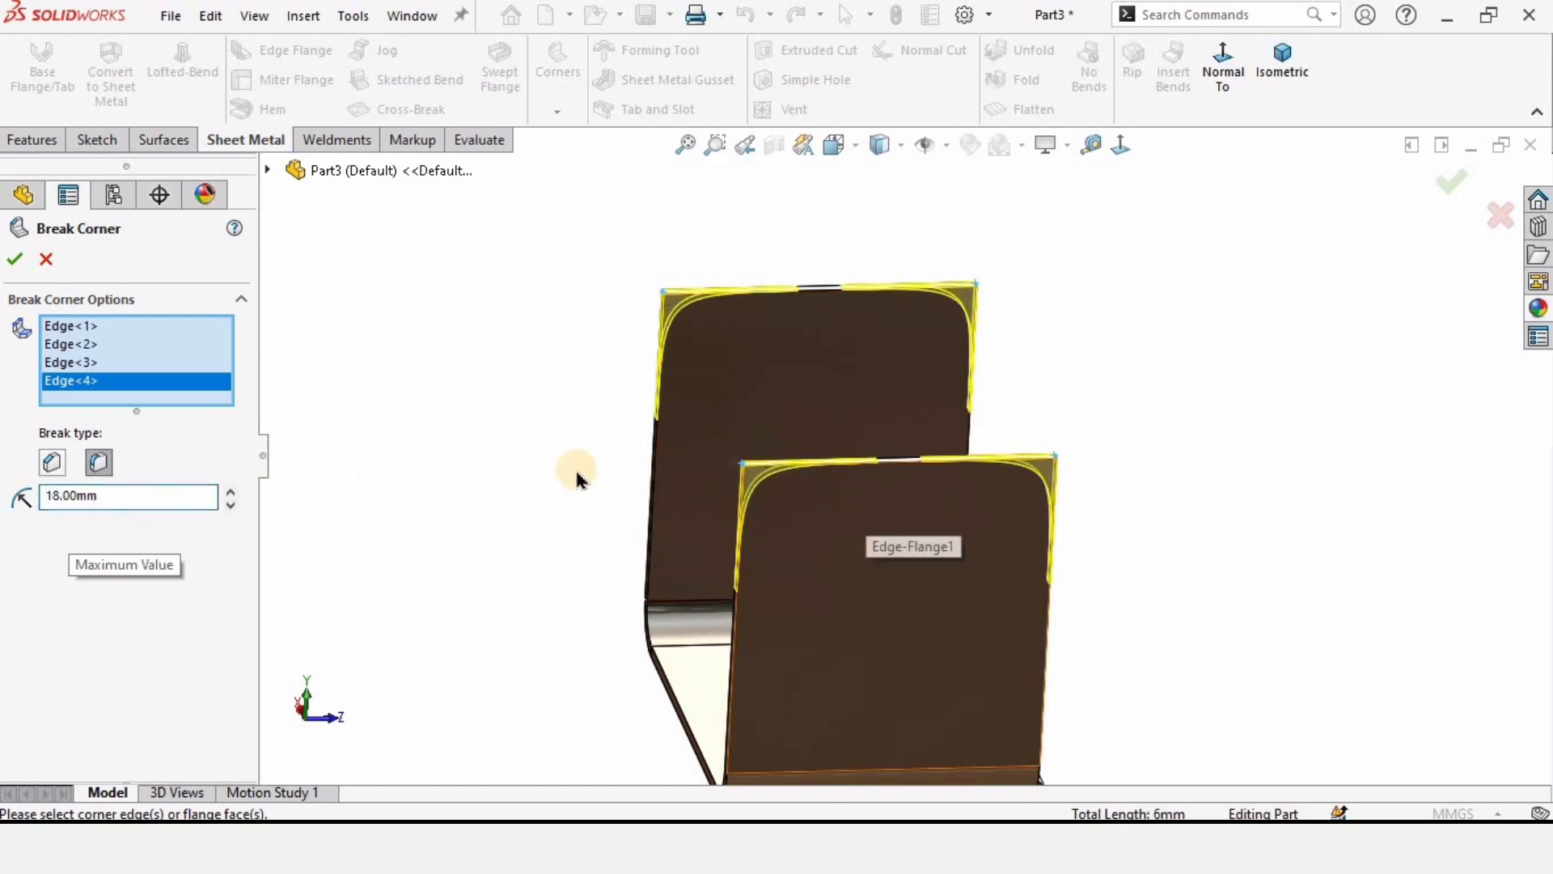
left_click(18, 259)
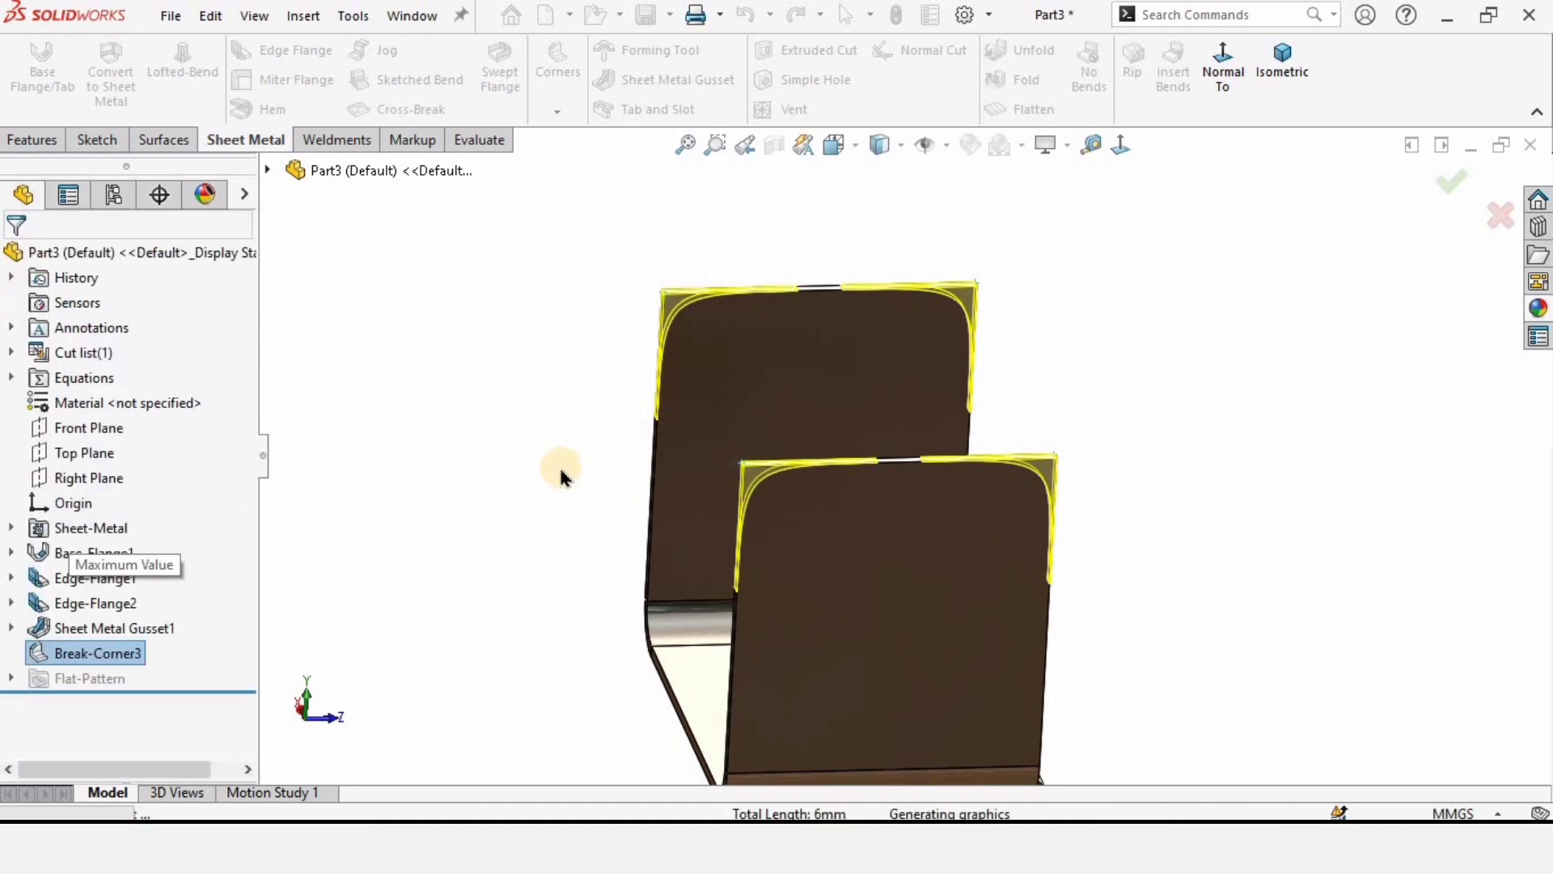
Step: Start another Break Corner feature and select the two lower corner edges of the downward flange
scroll(900, 558, "up", 5)
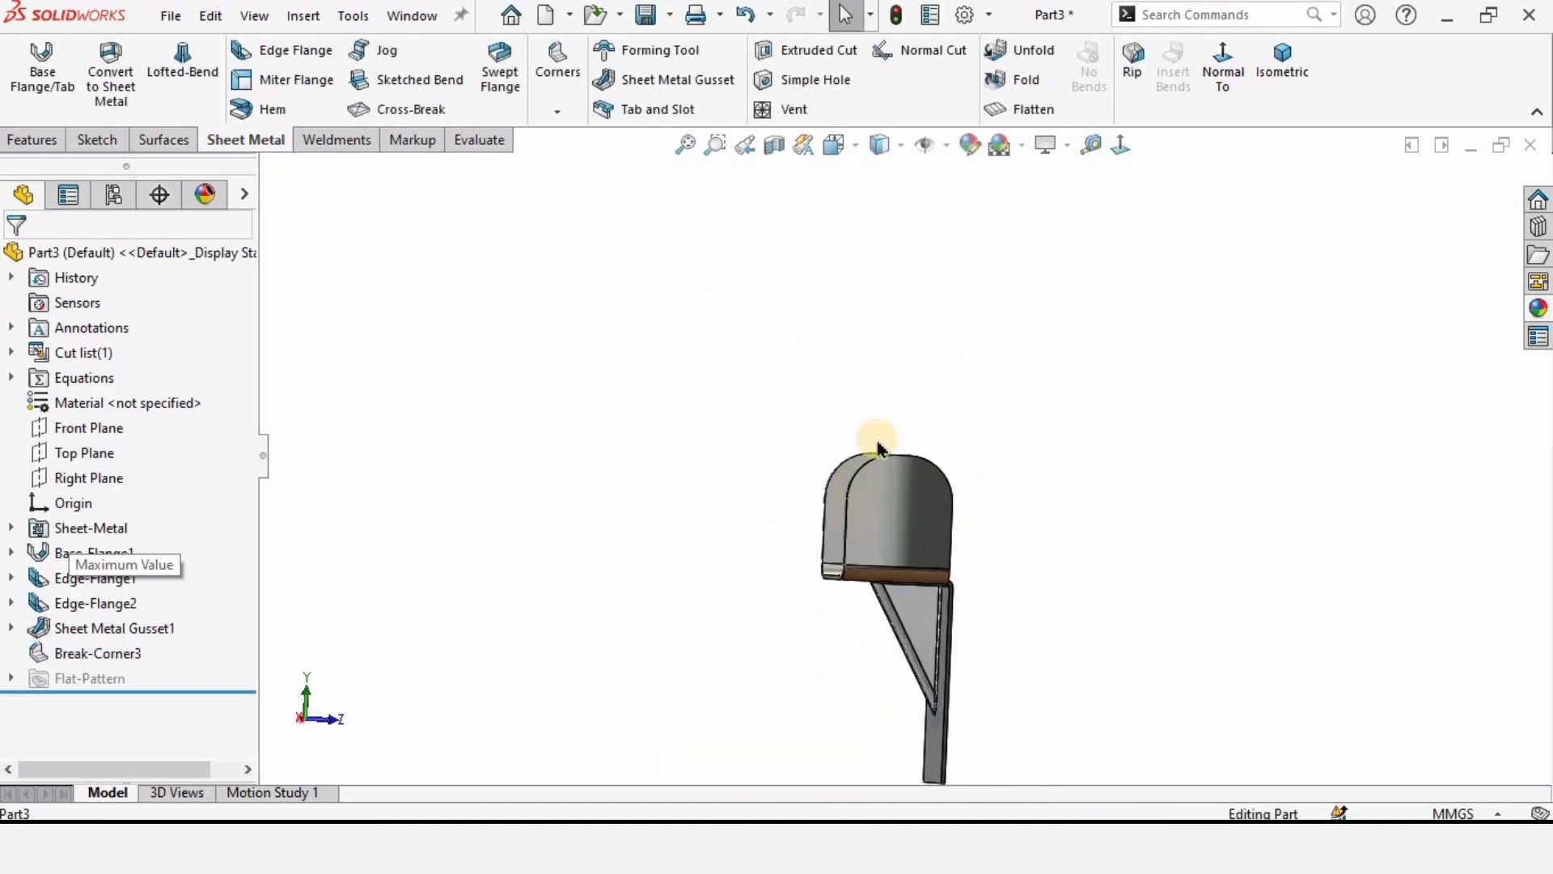
middle_click_drag(935, 567, 877, 660)
scroll(878, 659, "up", 2)
middle_click_drag(1016, 563, 947, 668)
scroll(947, 667, "down", 4)
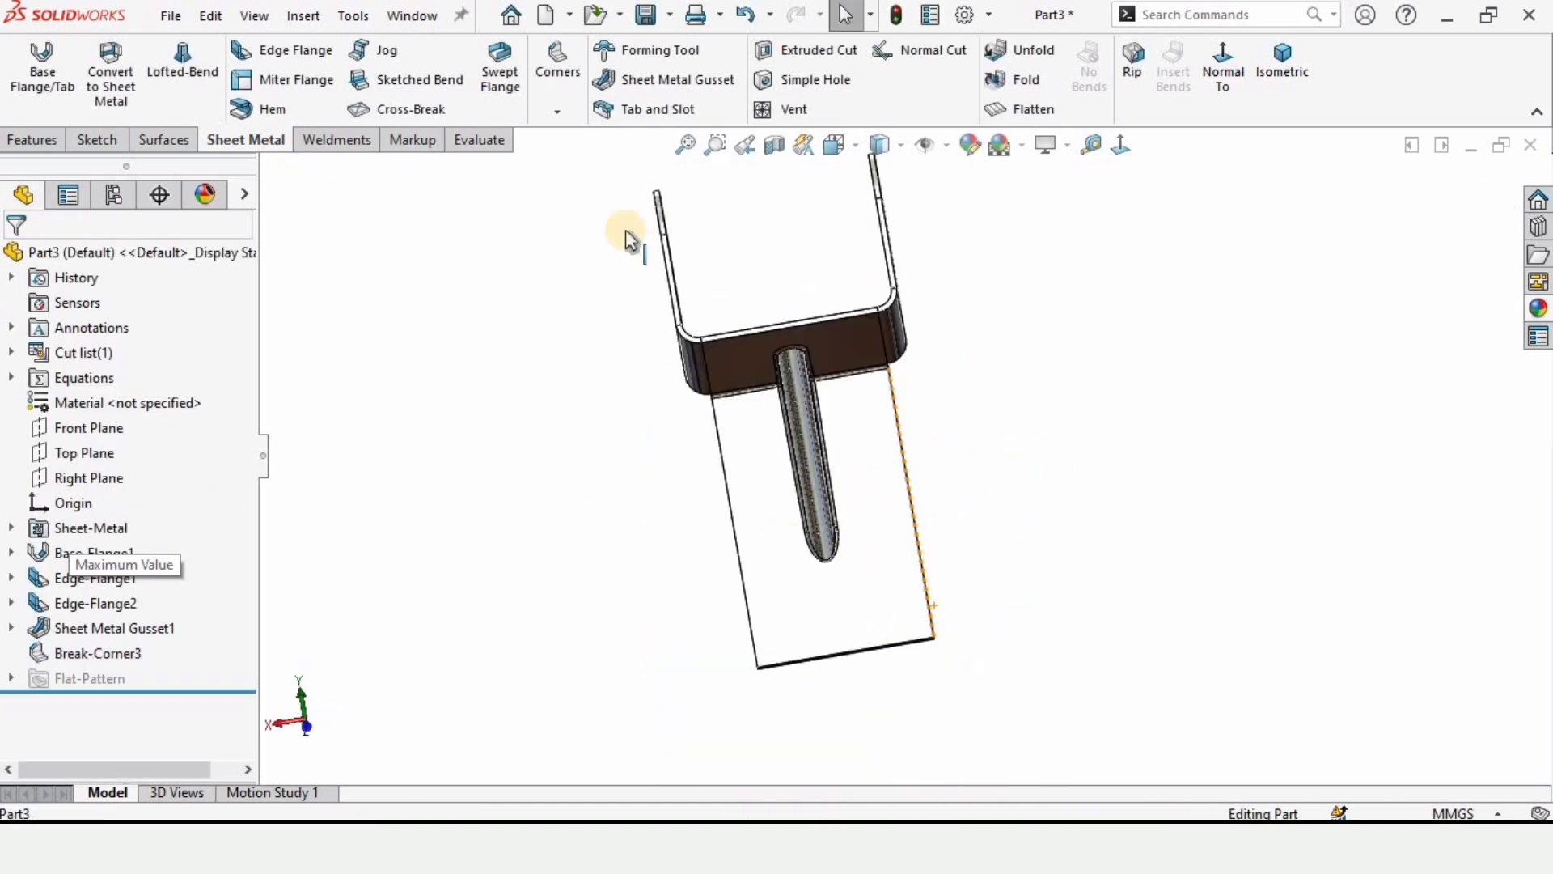
left_click(554, 117)
left_click(590, 191)
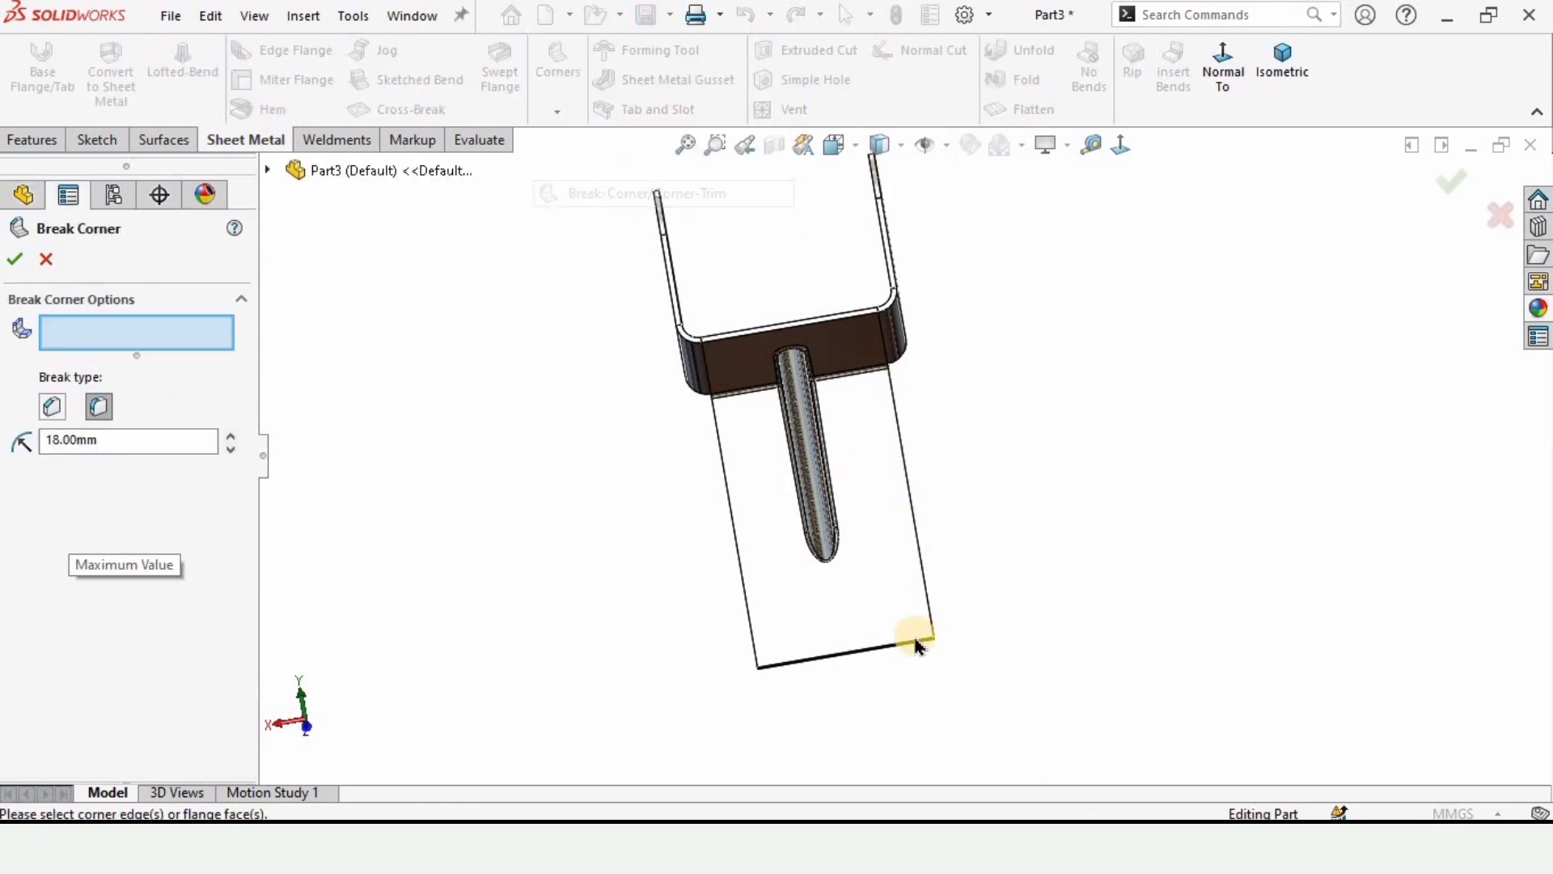
scroll(871, 609, "down", 2)
scroll(874, 615, "down", 2)
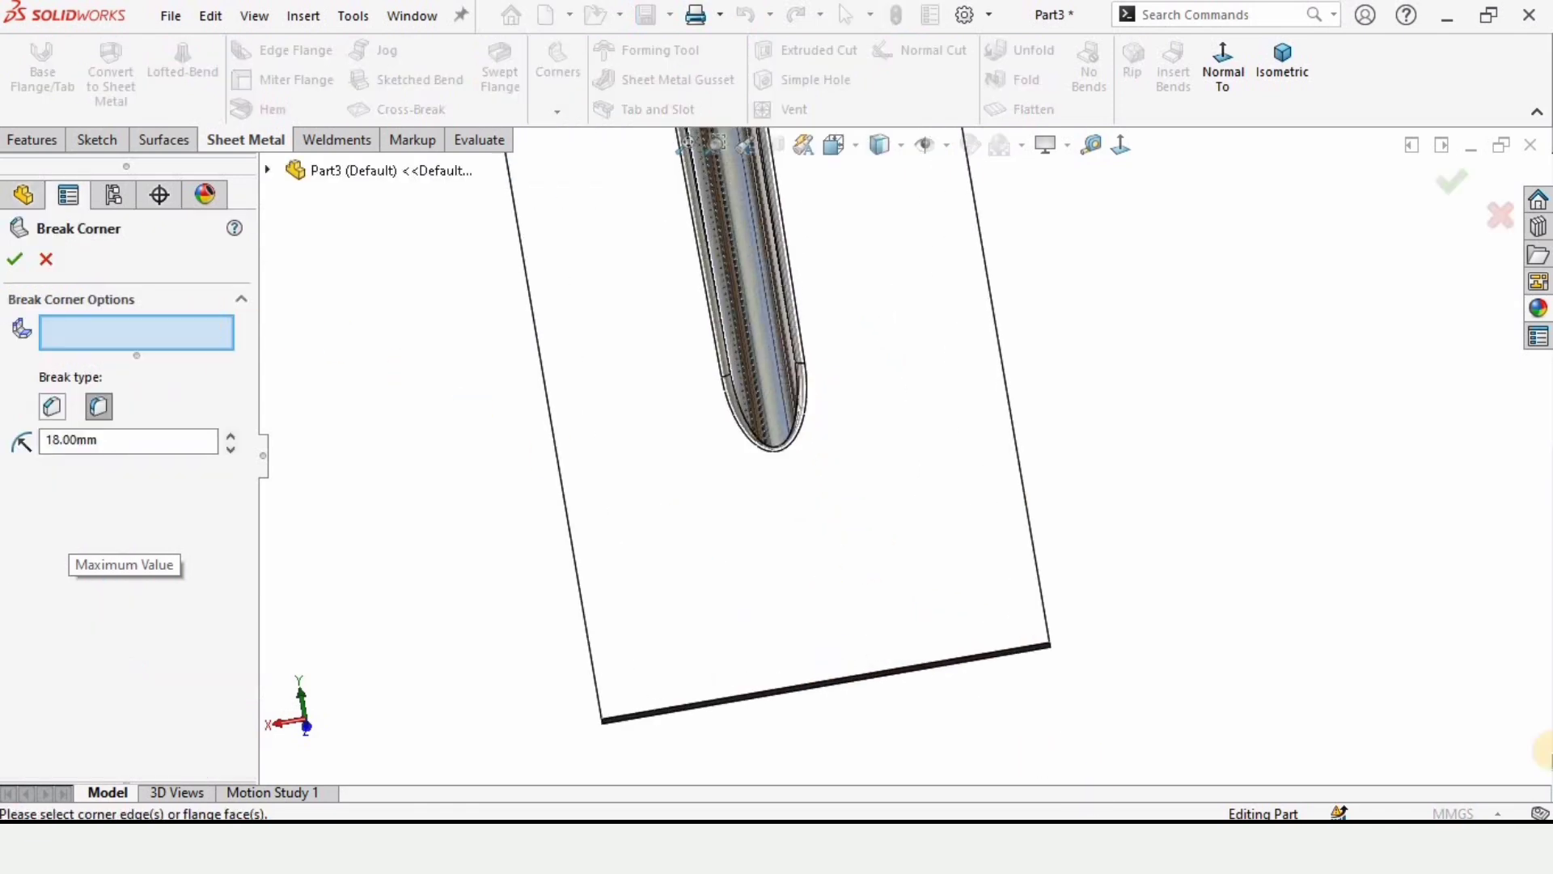
middle_click_drag(839, 669, 518, 712)
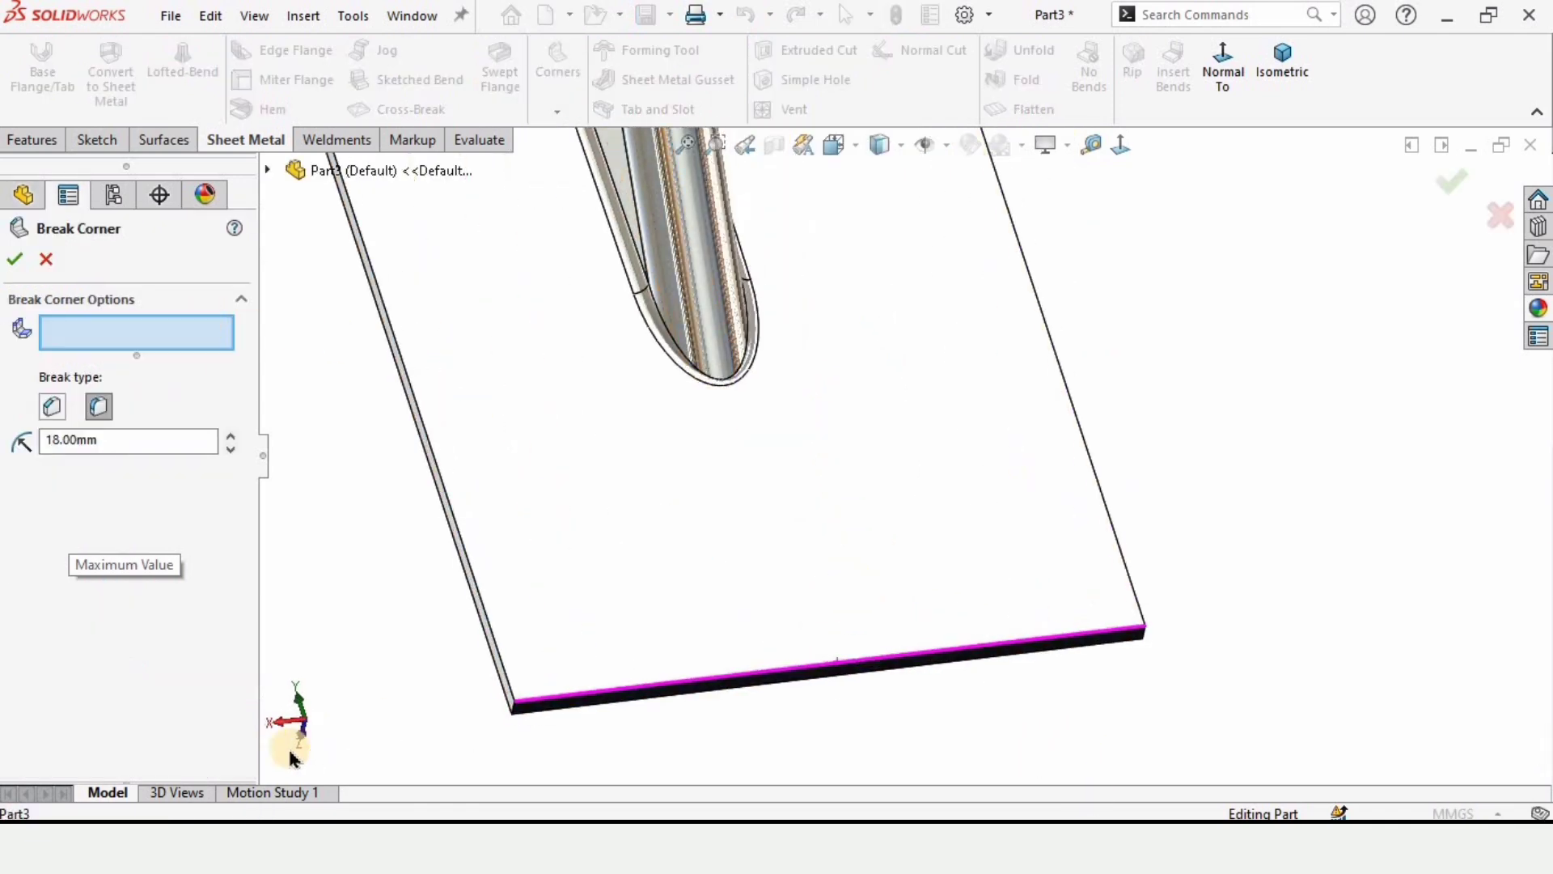
left_click(516, 708)
left_click(1148, 645)
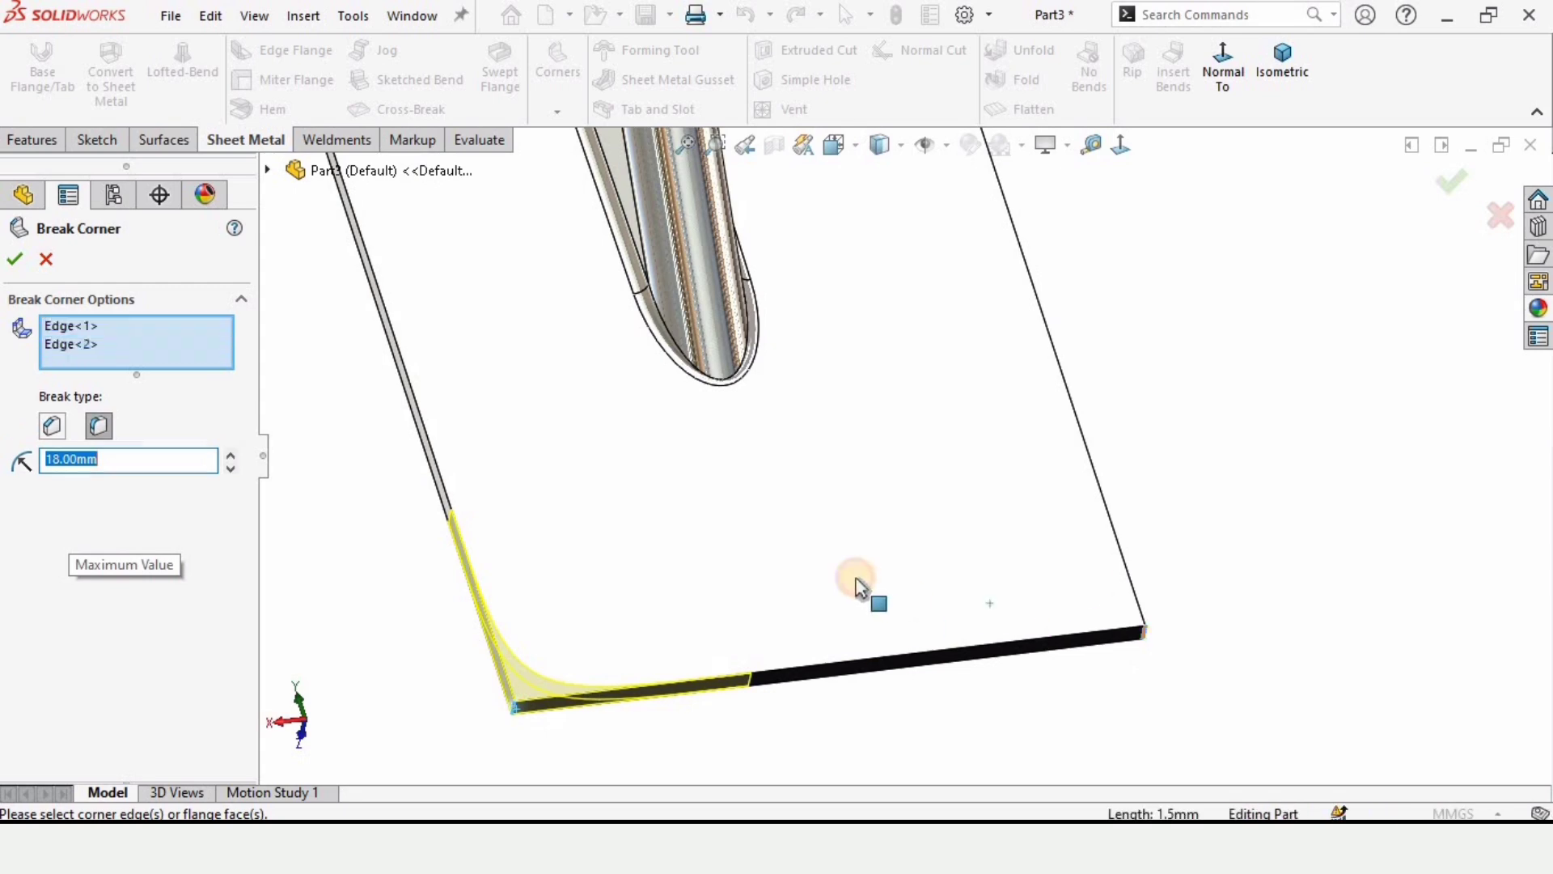
Step: Chamfer the two selected lower corners of the downward flange with a 12 mm break distance
scroll(860, 580, "up", 3)
left_click(54, 426)
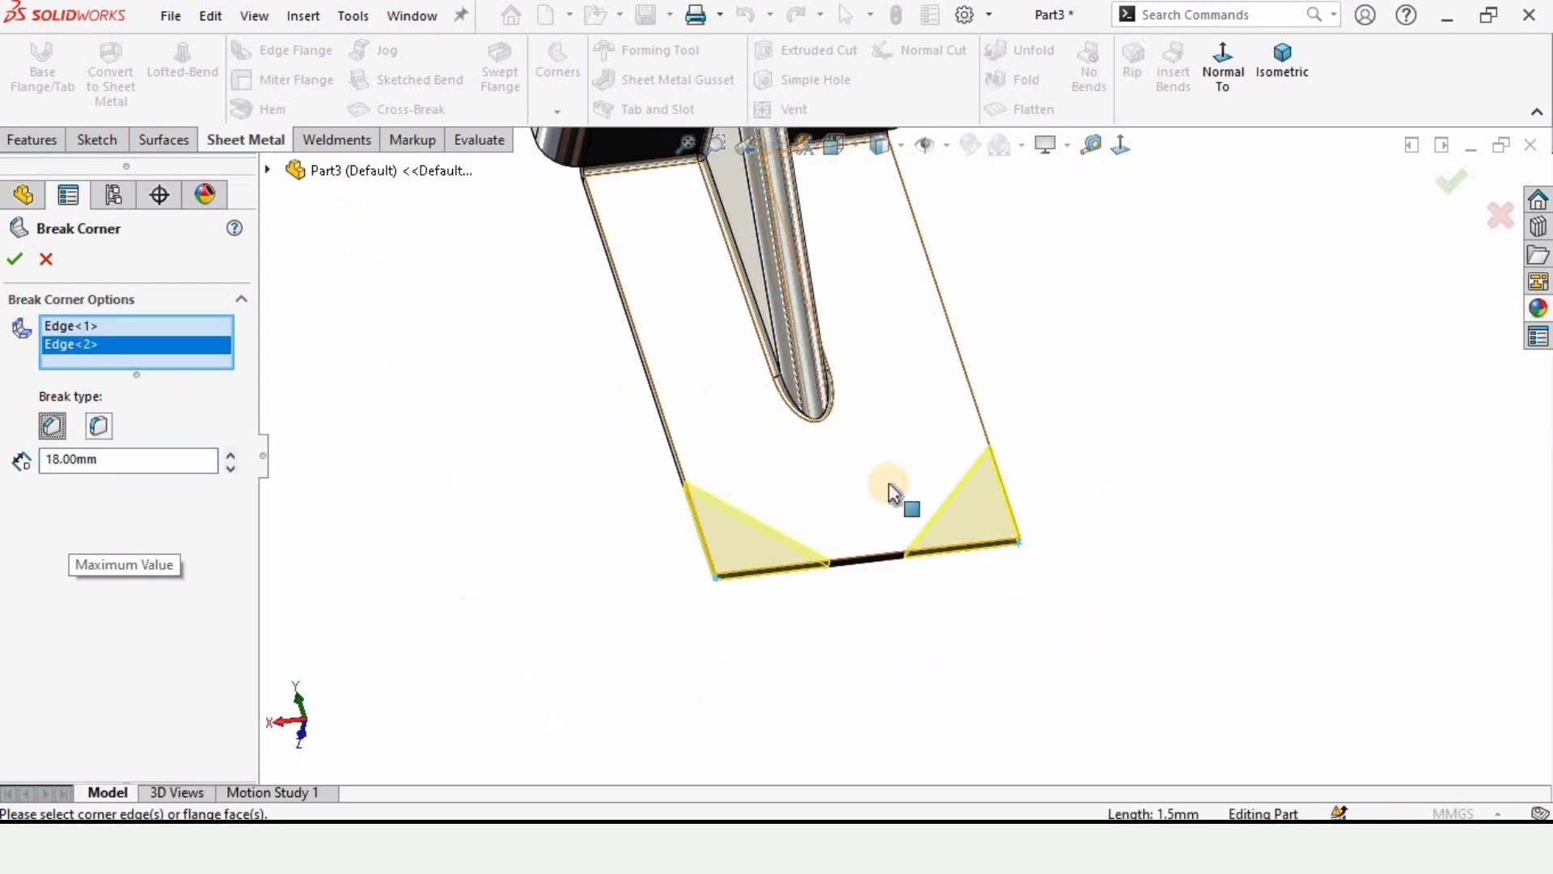
scroll(907, 518, "down", 4)
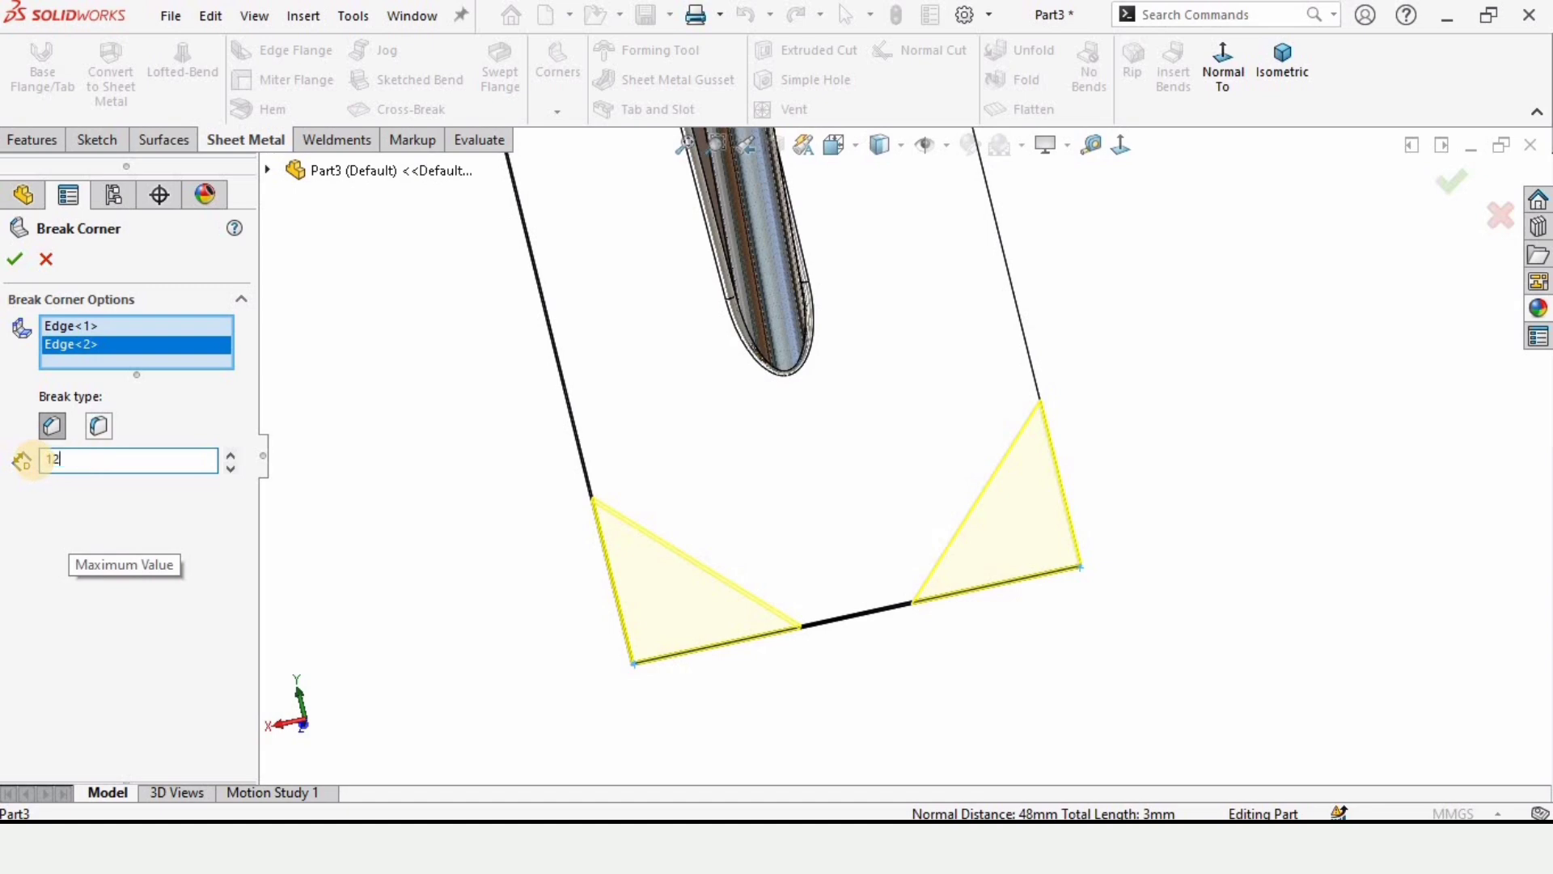
type("12")
key("Return")
left_click(15, 259)
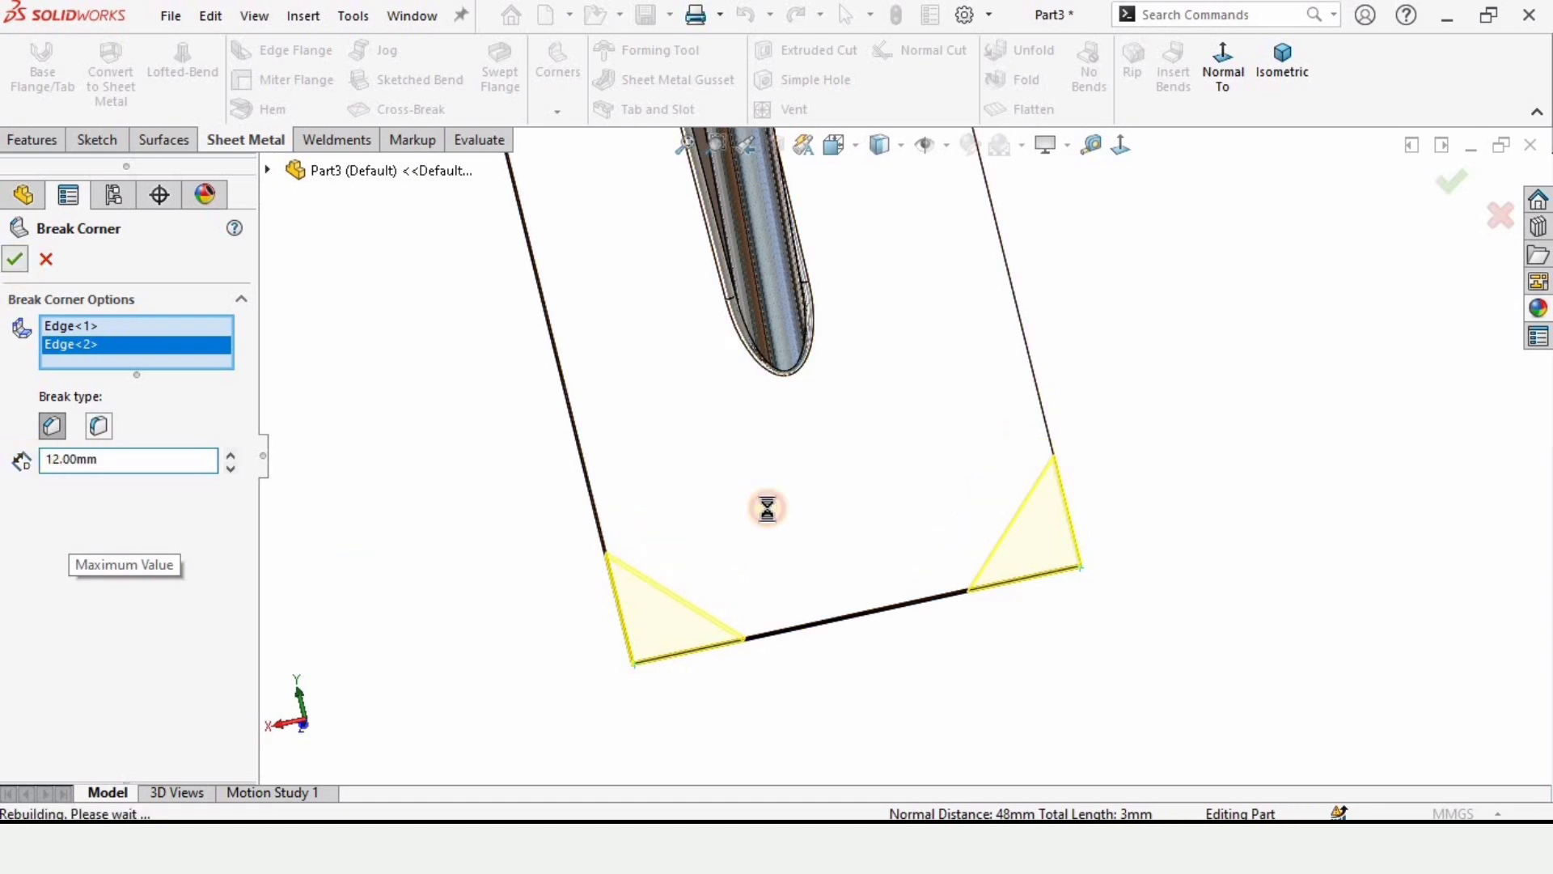
Step: Start a sketch on the outer face of one rounded upright flange
scroll(822, 503, "up", 4)
middle_click_drag(908, 340, 872, 270)
scroll(858, 371, "up", 3)
scroll(871, 270, "up", 2)
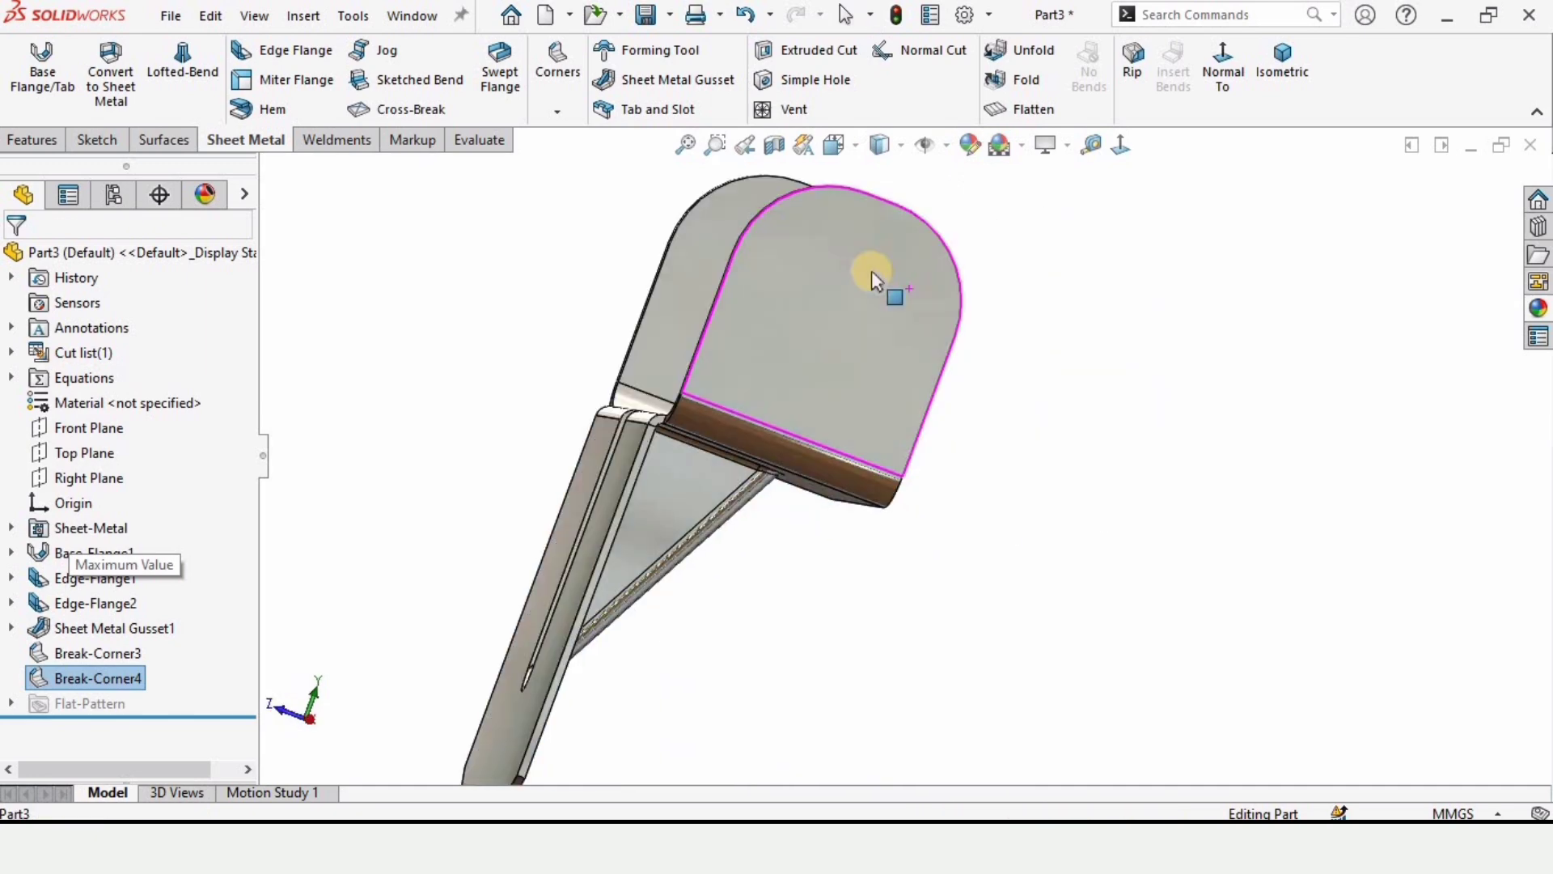
left_click(872, 270)
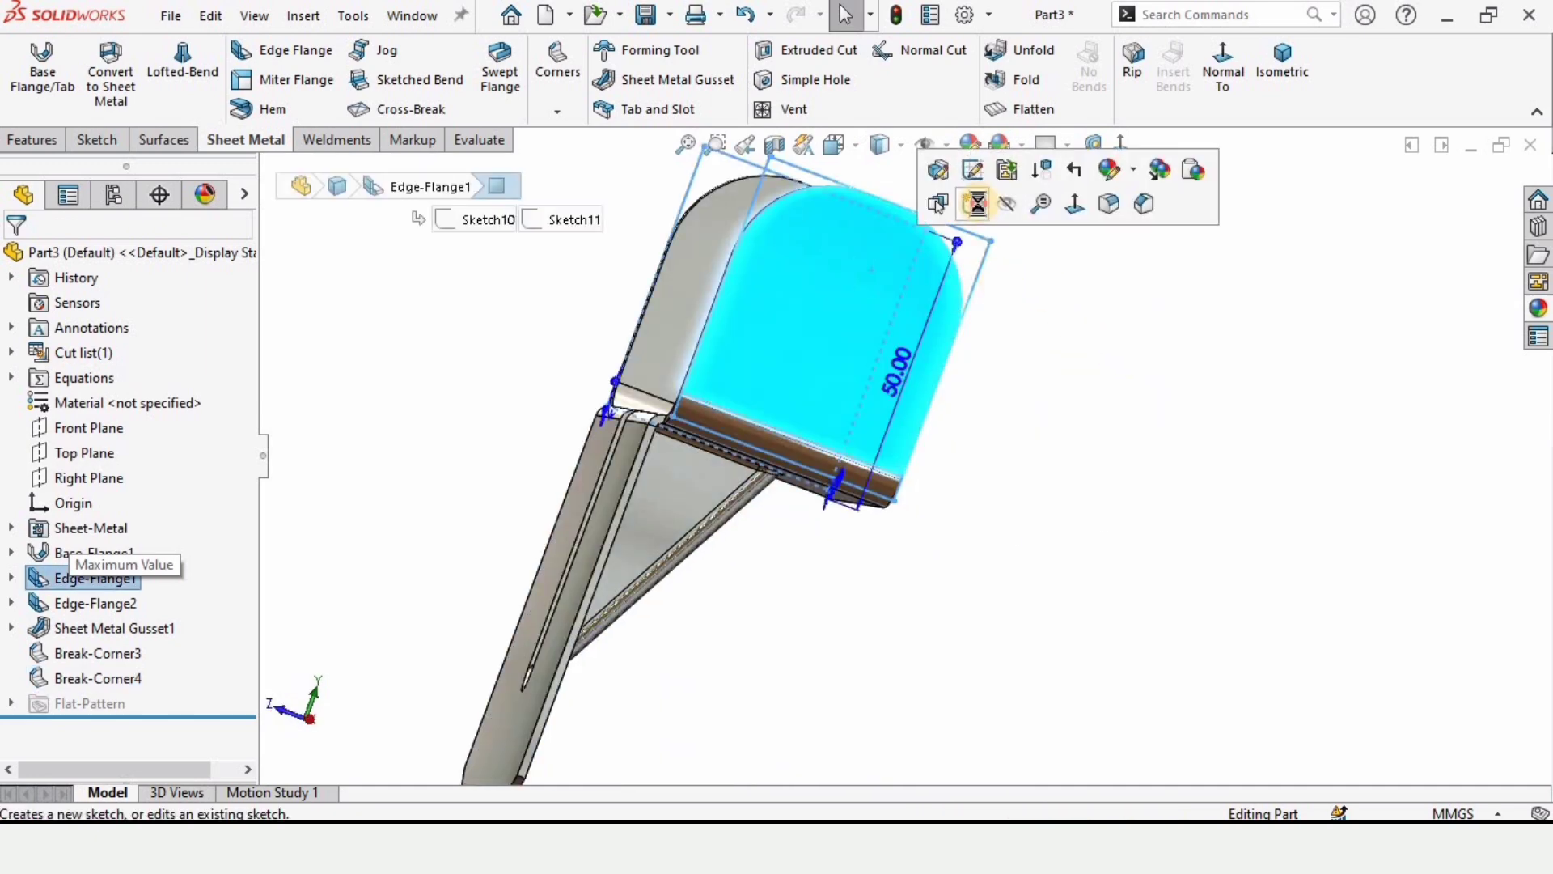
left_click(979, 201)
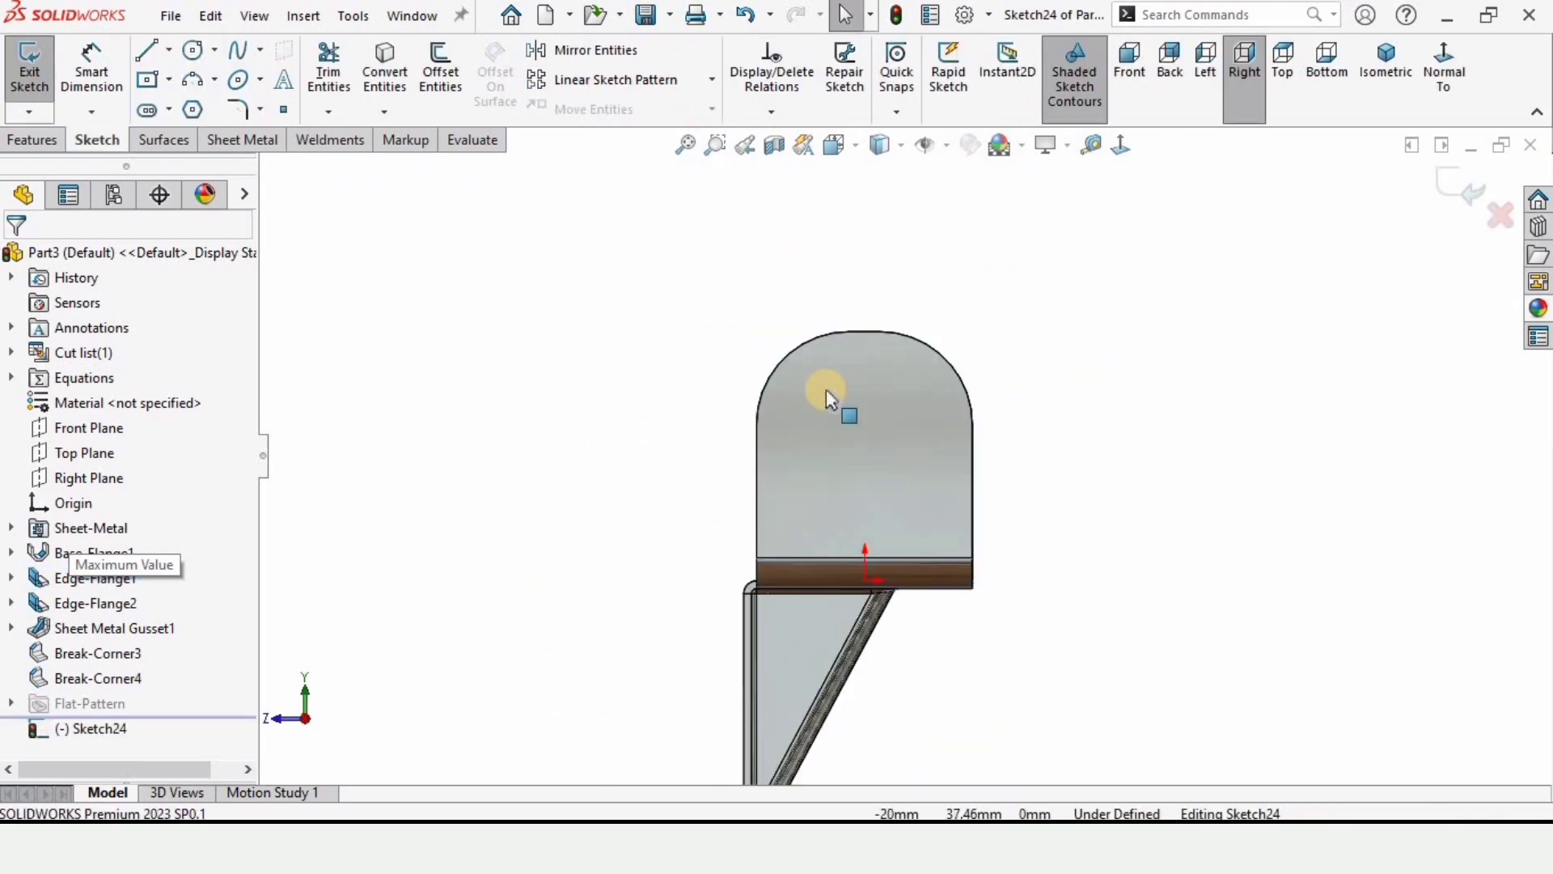
Step: Draw a horizontal centerline across the upright flange face, joining its side edges where the rounded corners begin
left_click(214, 49)
left_click(168, 53)
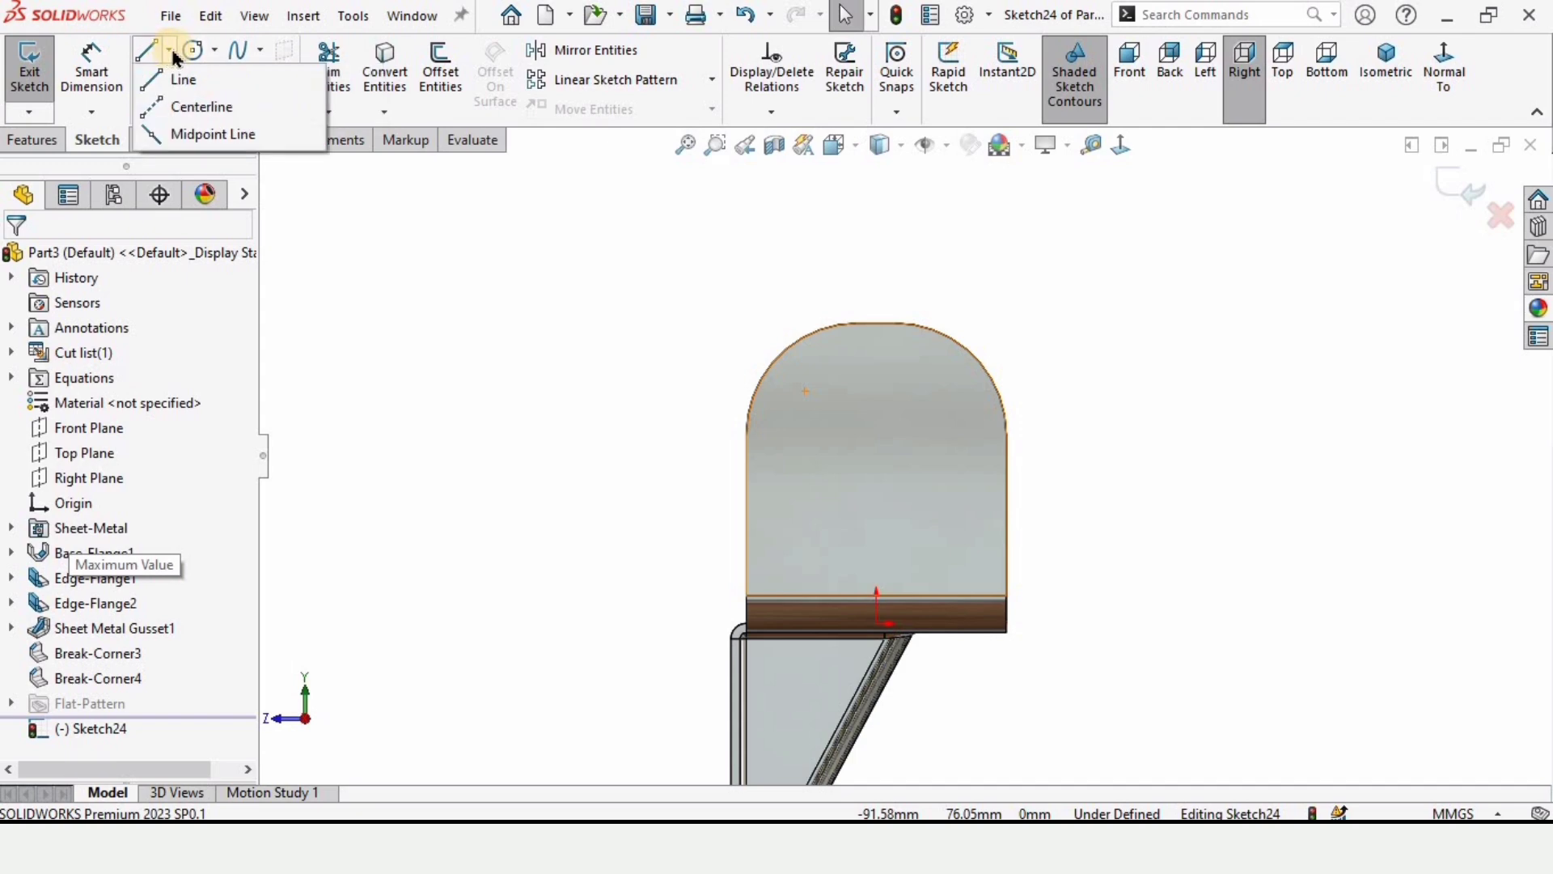
left_click(190, 108)
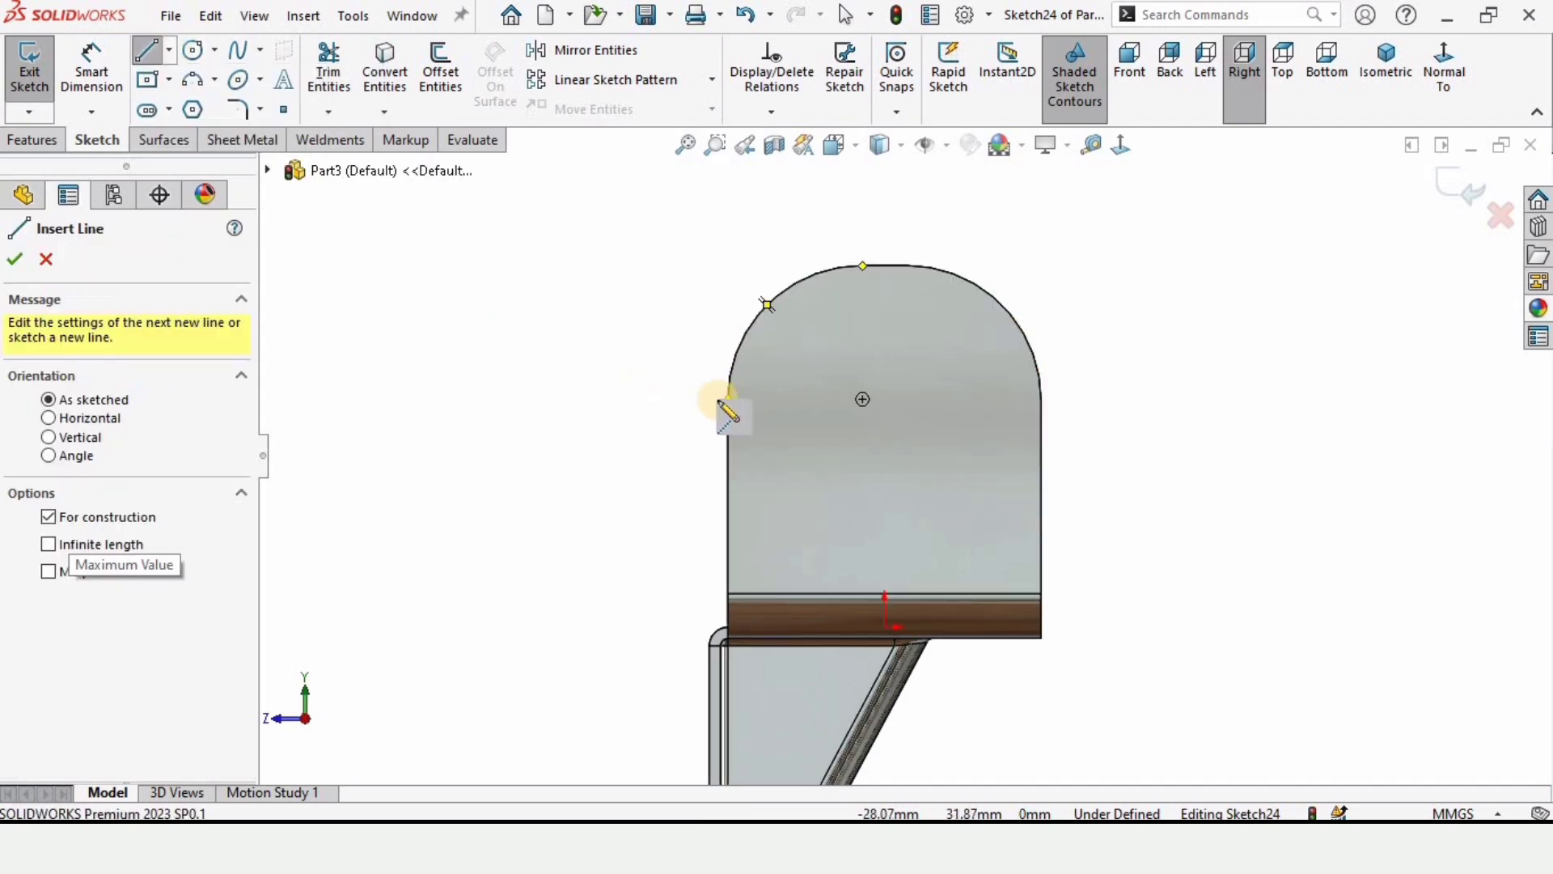
left_click(1043, 399)
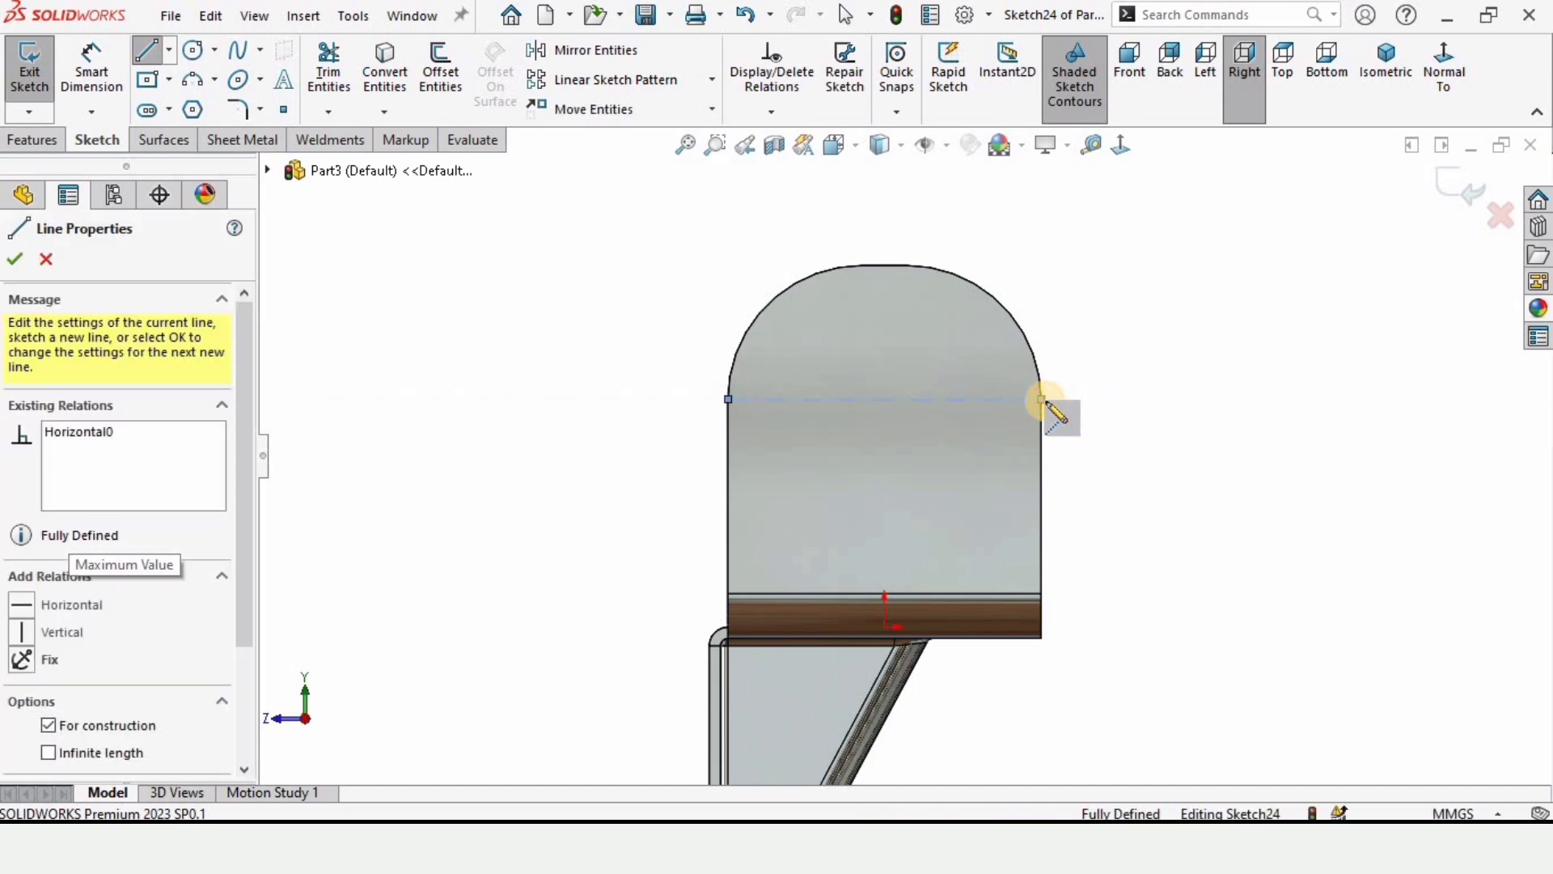
key("Escape")
Step: Sketch a circle centred on the centerline's midpoint and dimension its diameter to 18 mm
left_click(190, 51)
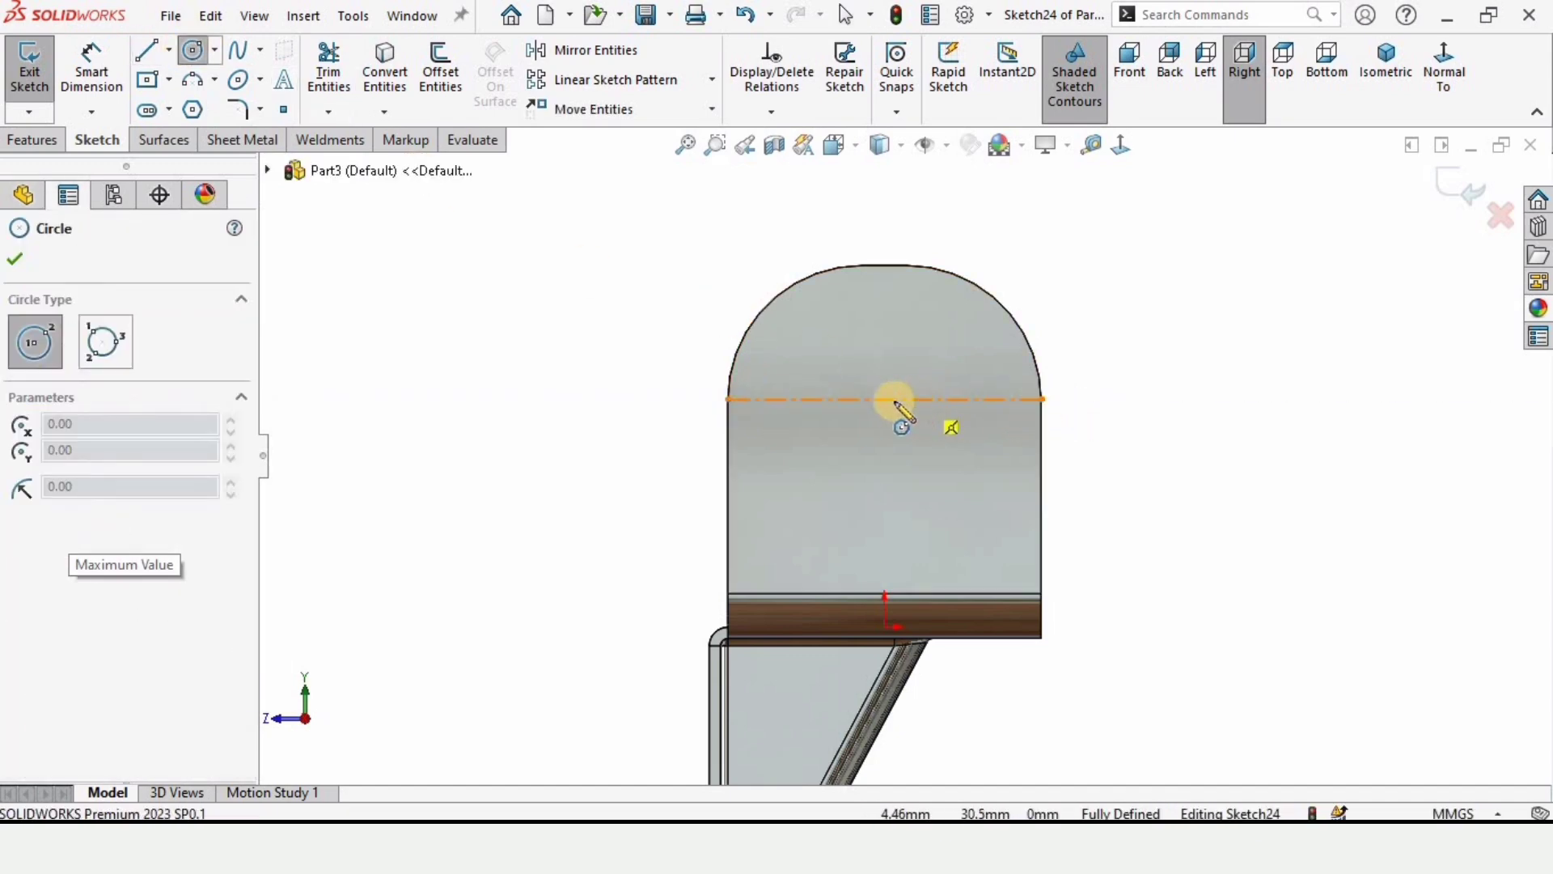
left_click_drag(885, 399, 930, 387)
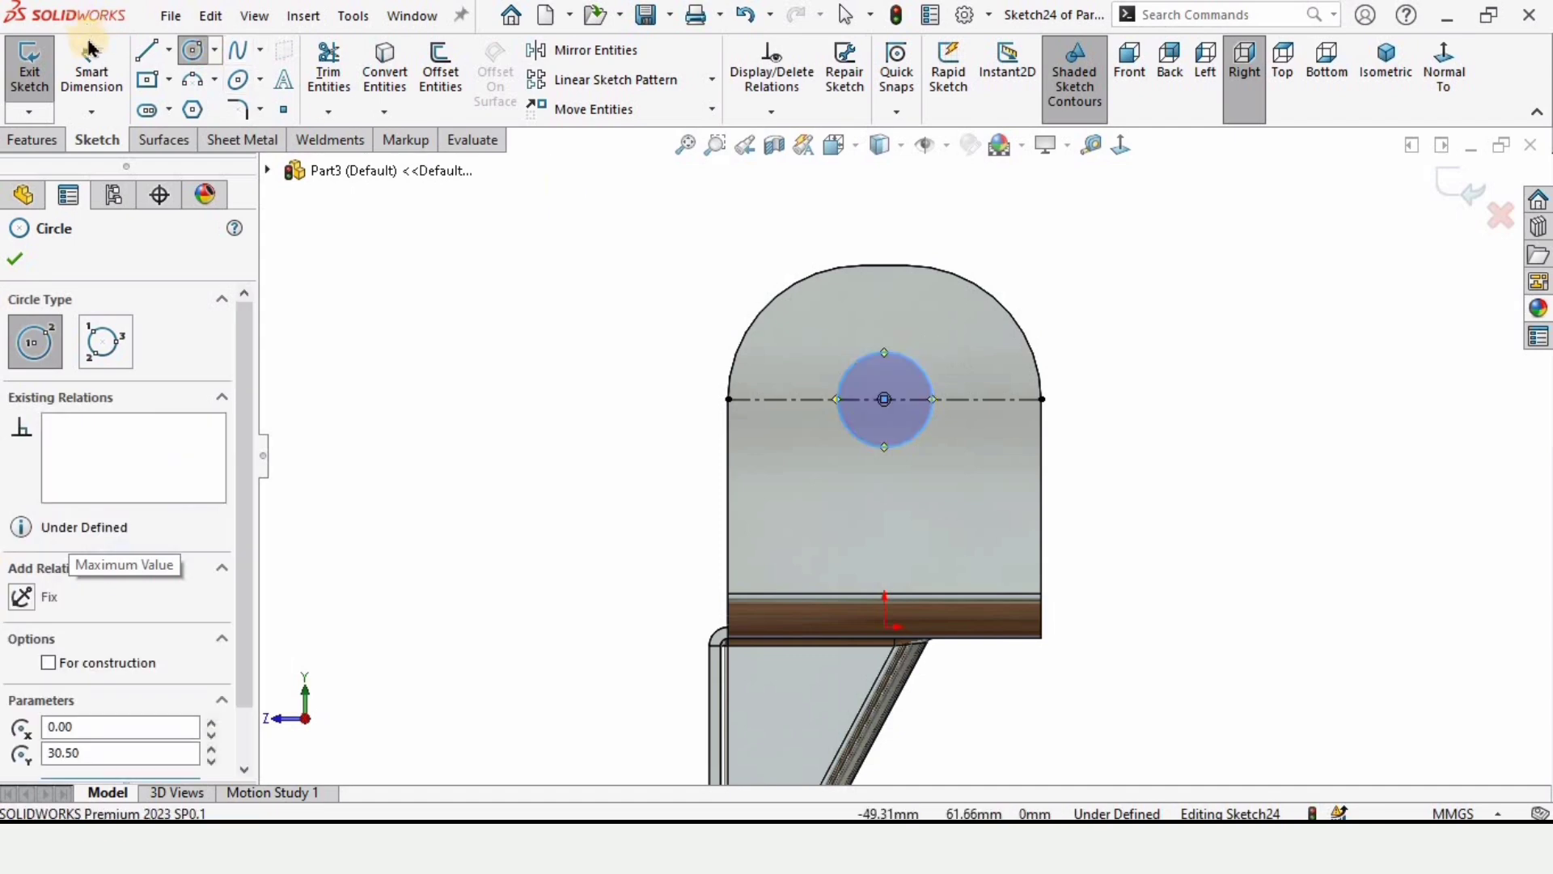
left_click(92, 64)
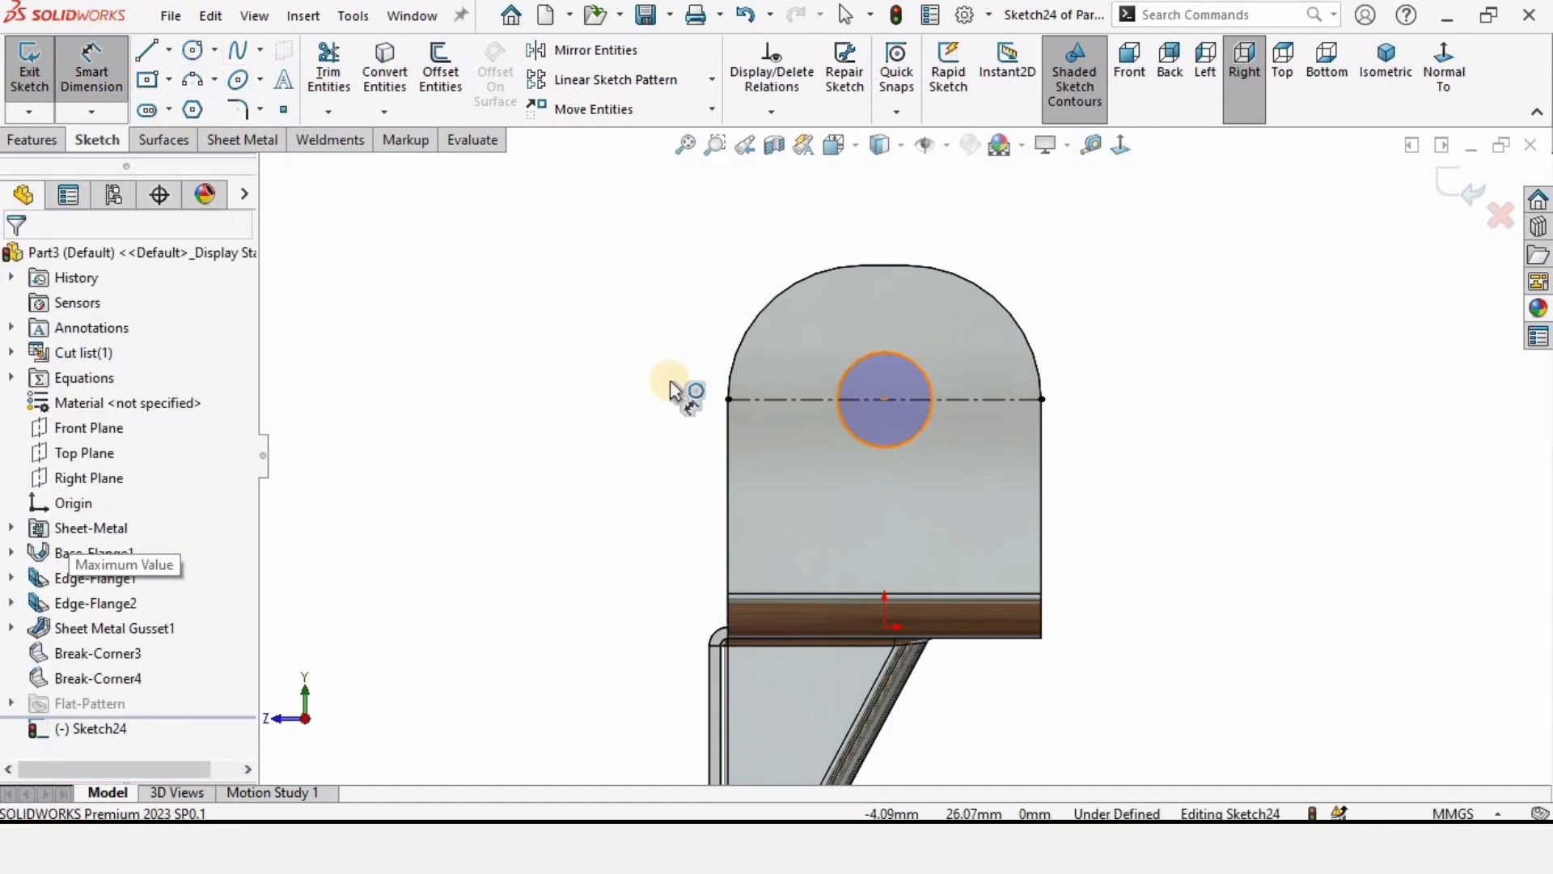
left_click(509, 482)
type("18")
key("Return")
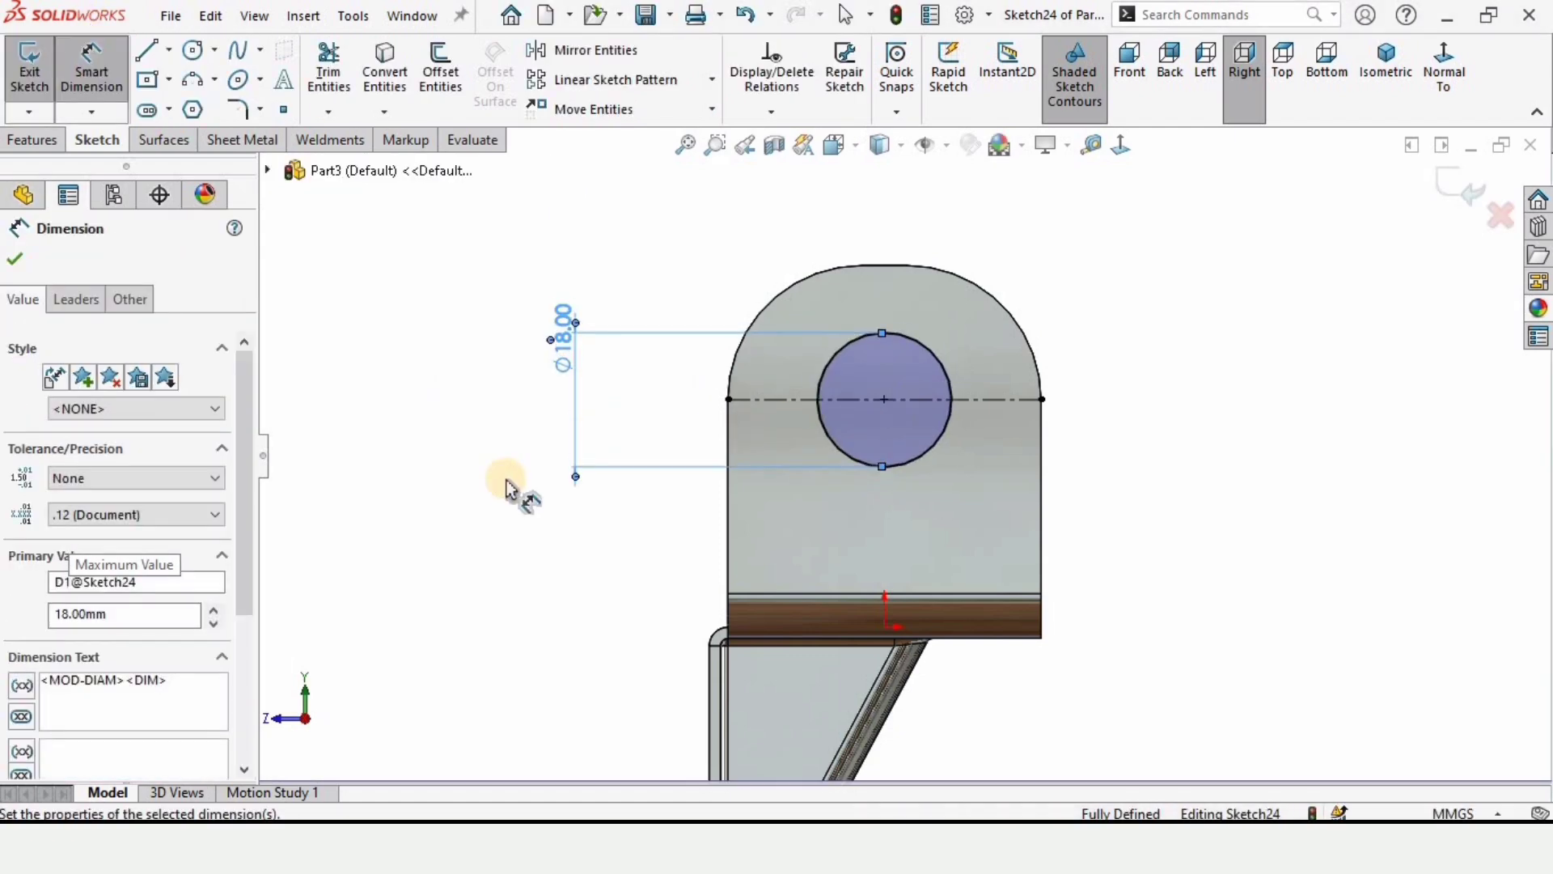
Step: Extrude-cut the 18 mm circle with a through-all end condition to make holes in both upright flanges
left_click(32, 144)
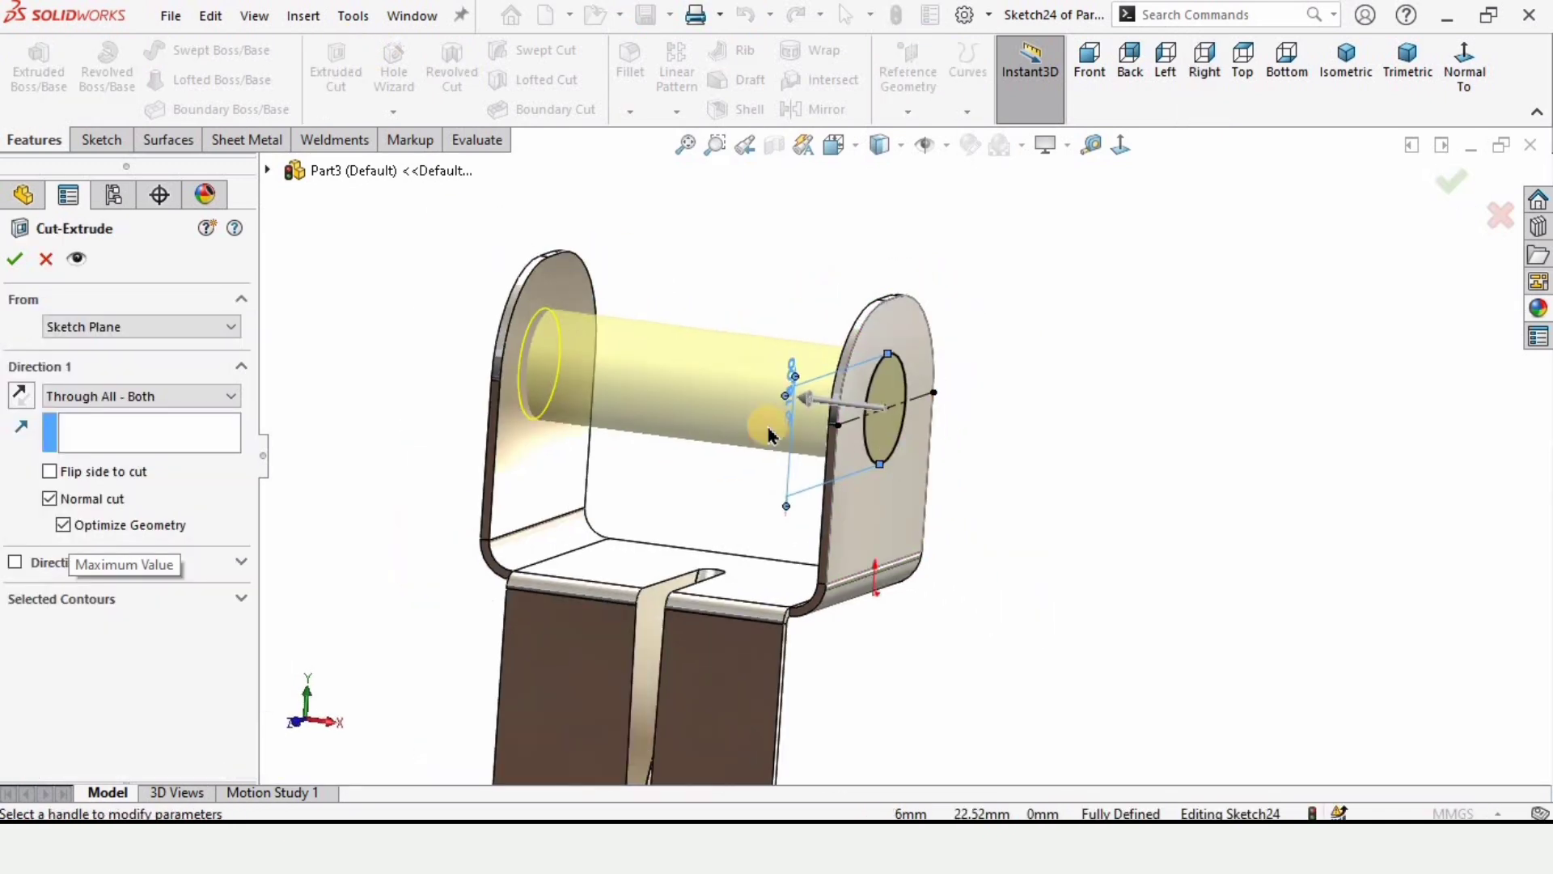
left_click(134, 396)
left_click(130, 429)
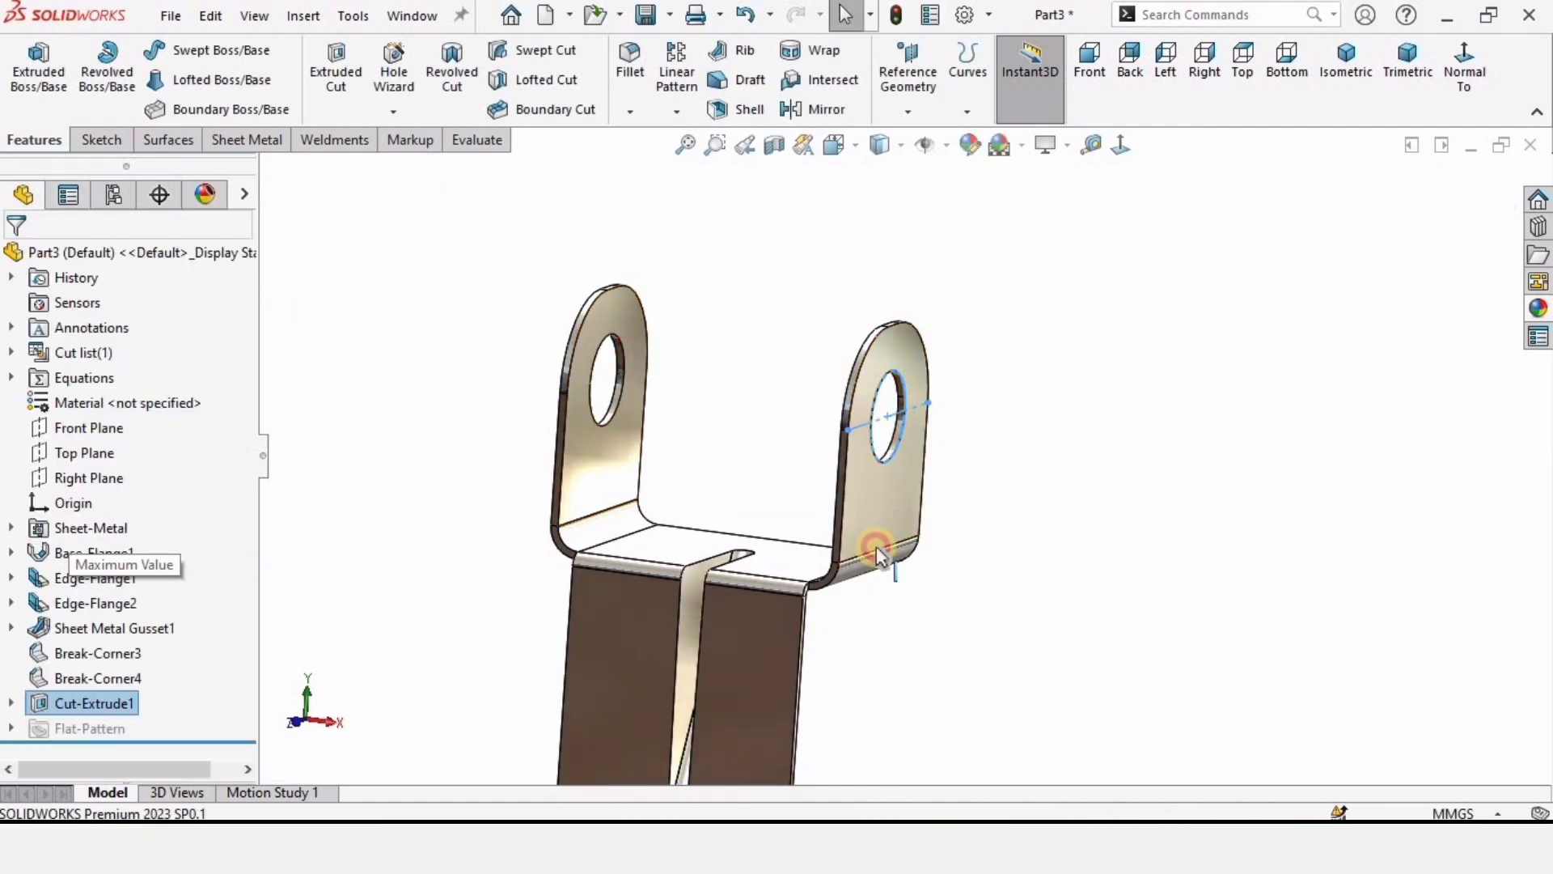
middle_click_drag(876, 546, 923, 566)
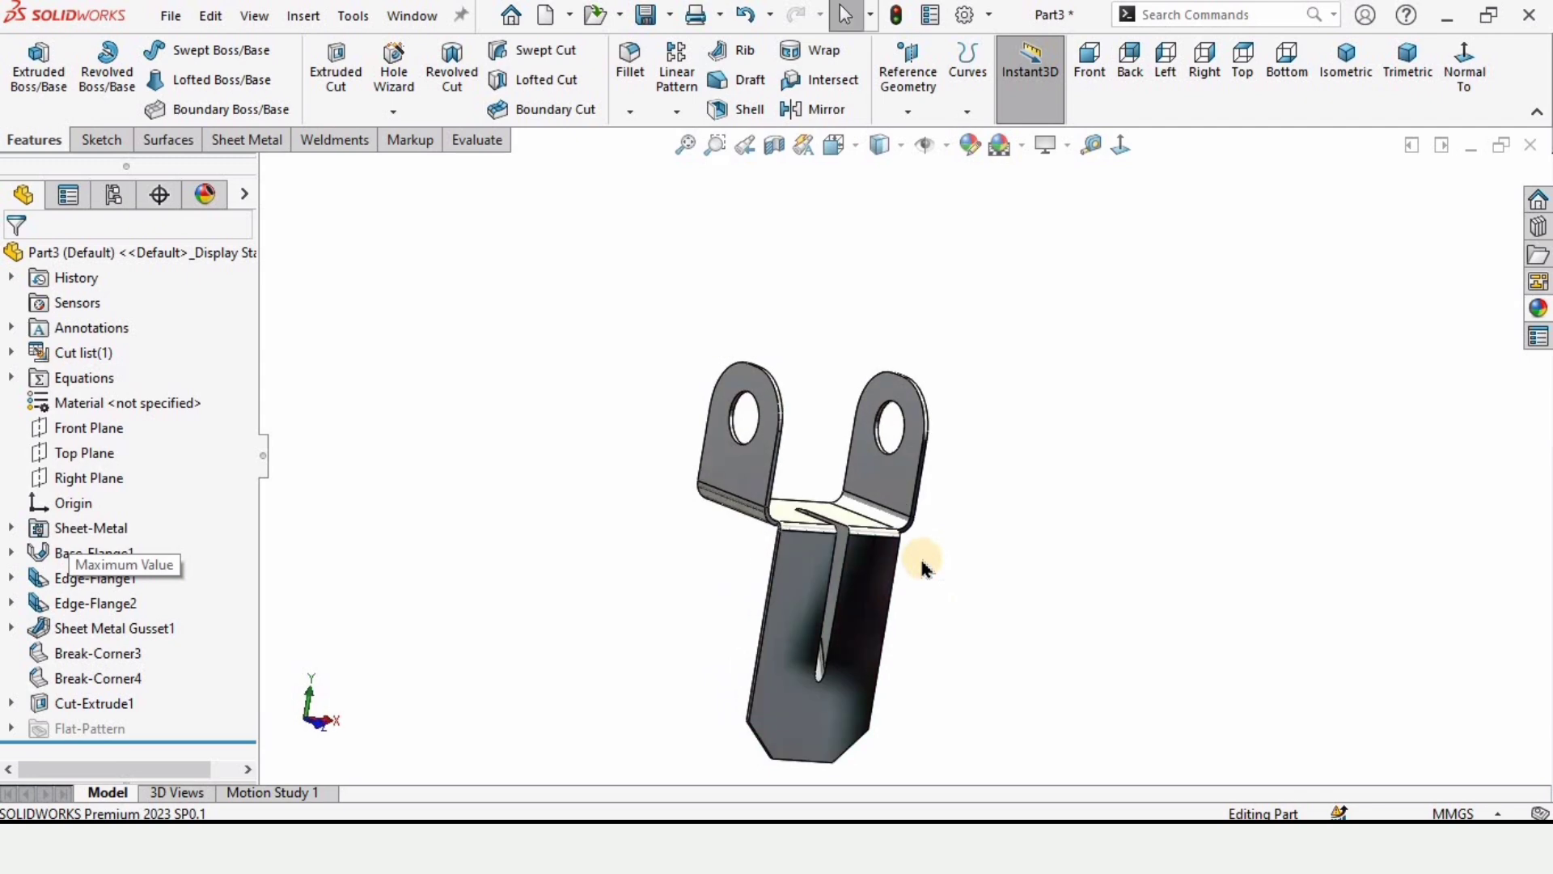
Step: Start a sketch on the outer face of the chamfered downward flange, on the side opposite the gusset rib
scroll(775, 584, "up", 4)
middle_click_drag(775, 584, 821, 493)
scroll(881, 546, "down", 6)
left_click(821, 501)
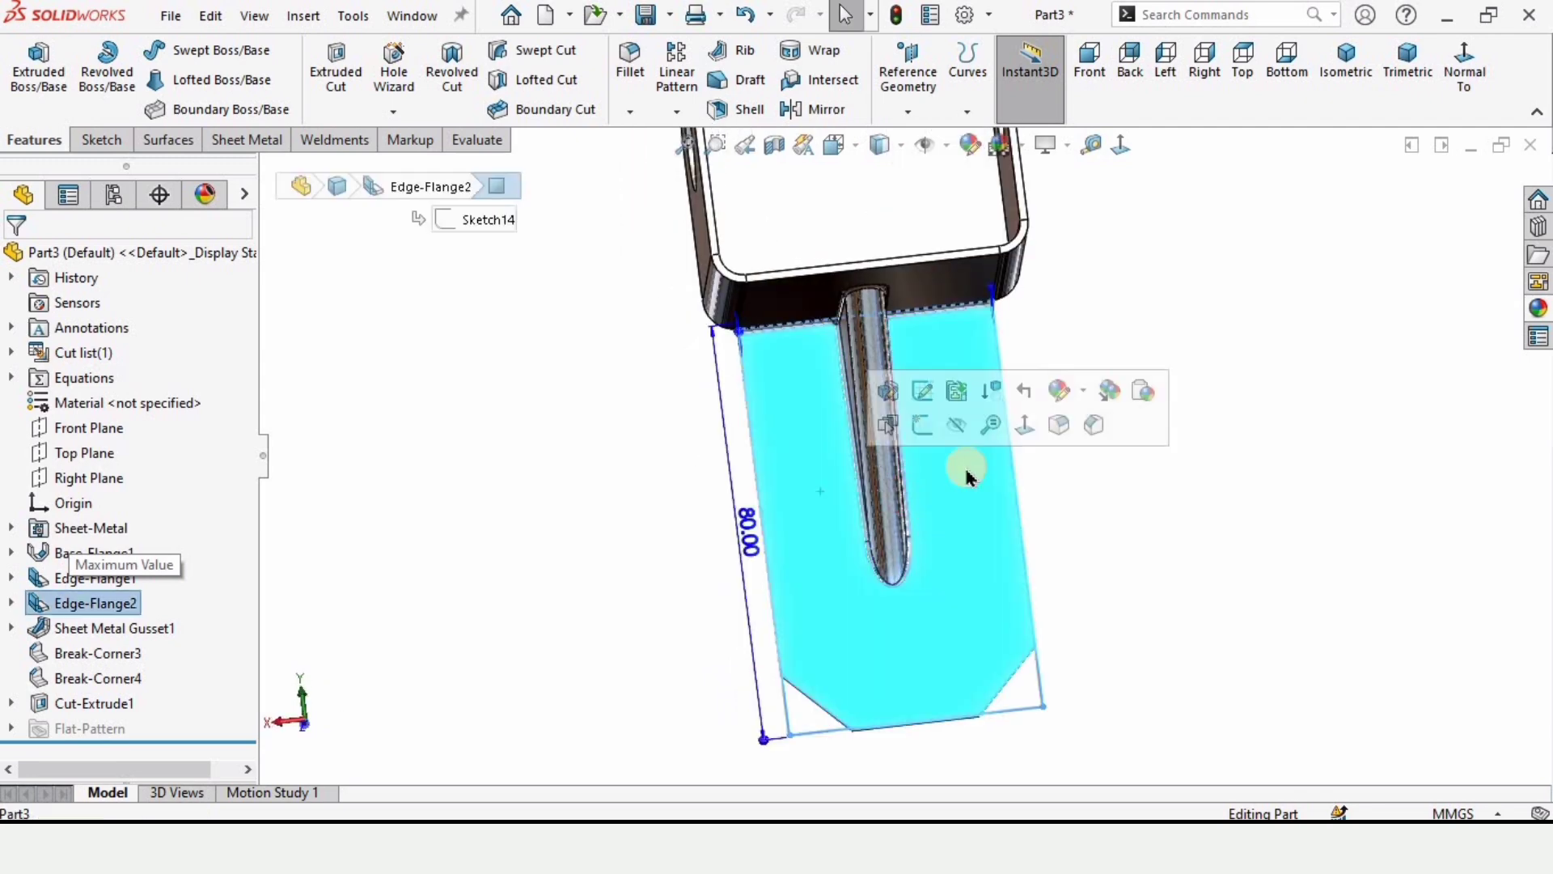
left_click(907, 429)
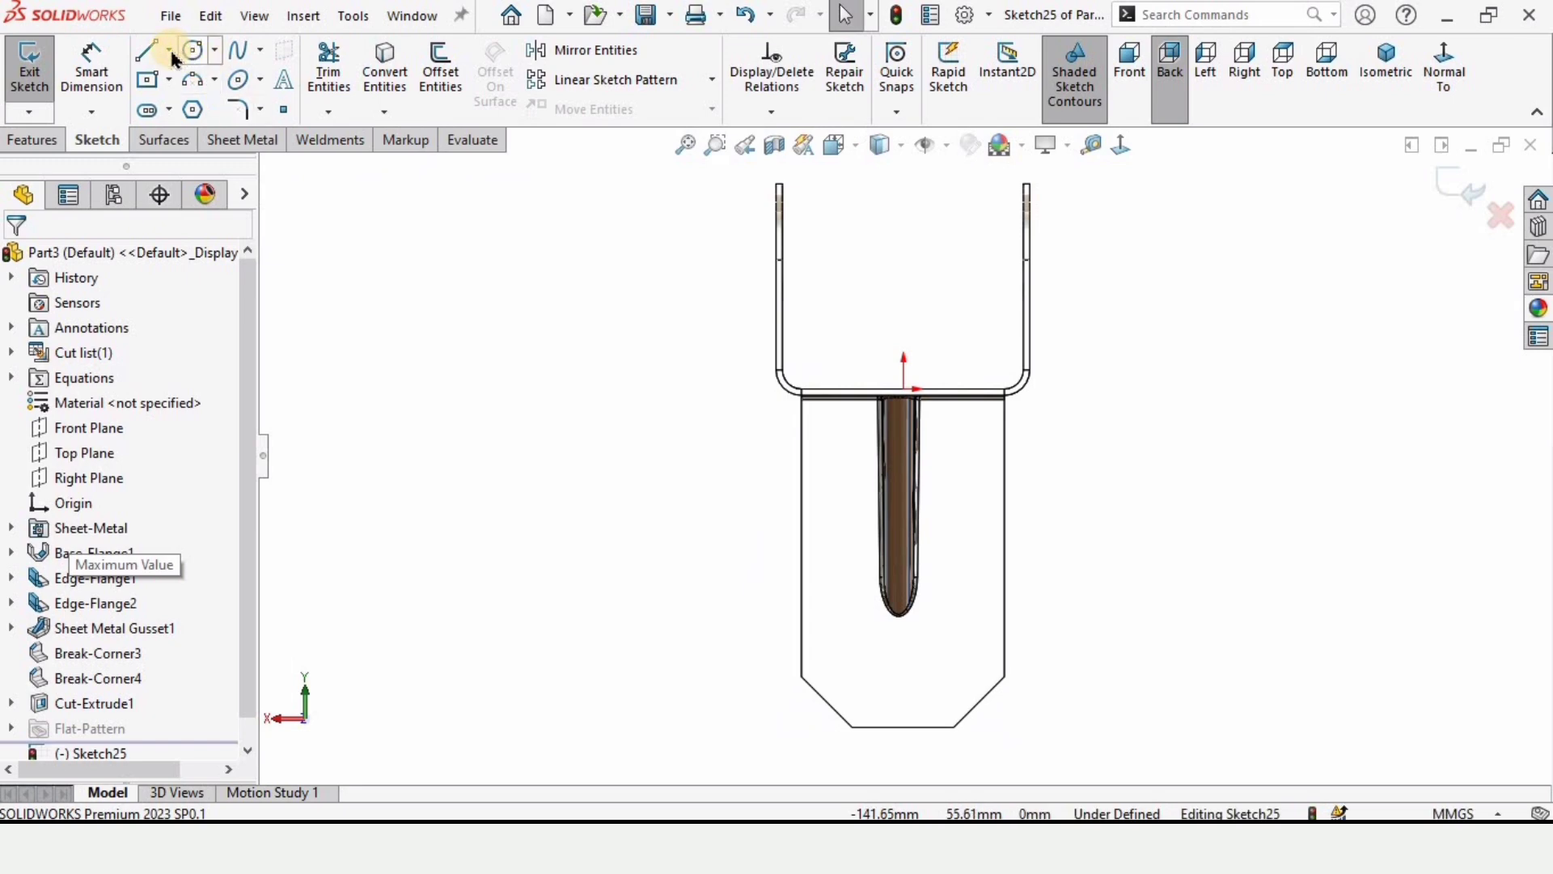
Step: Draw a vertical centerline from the midpoint of the downward flange's top edge segment beside the gusset to below the flange
left_click(170, 52)
left_click(202, 105)
scroll(928, 394, "down", 3)
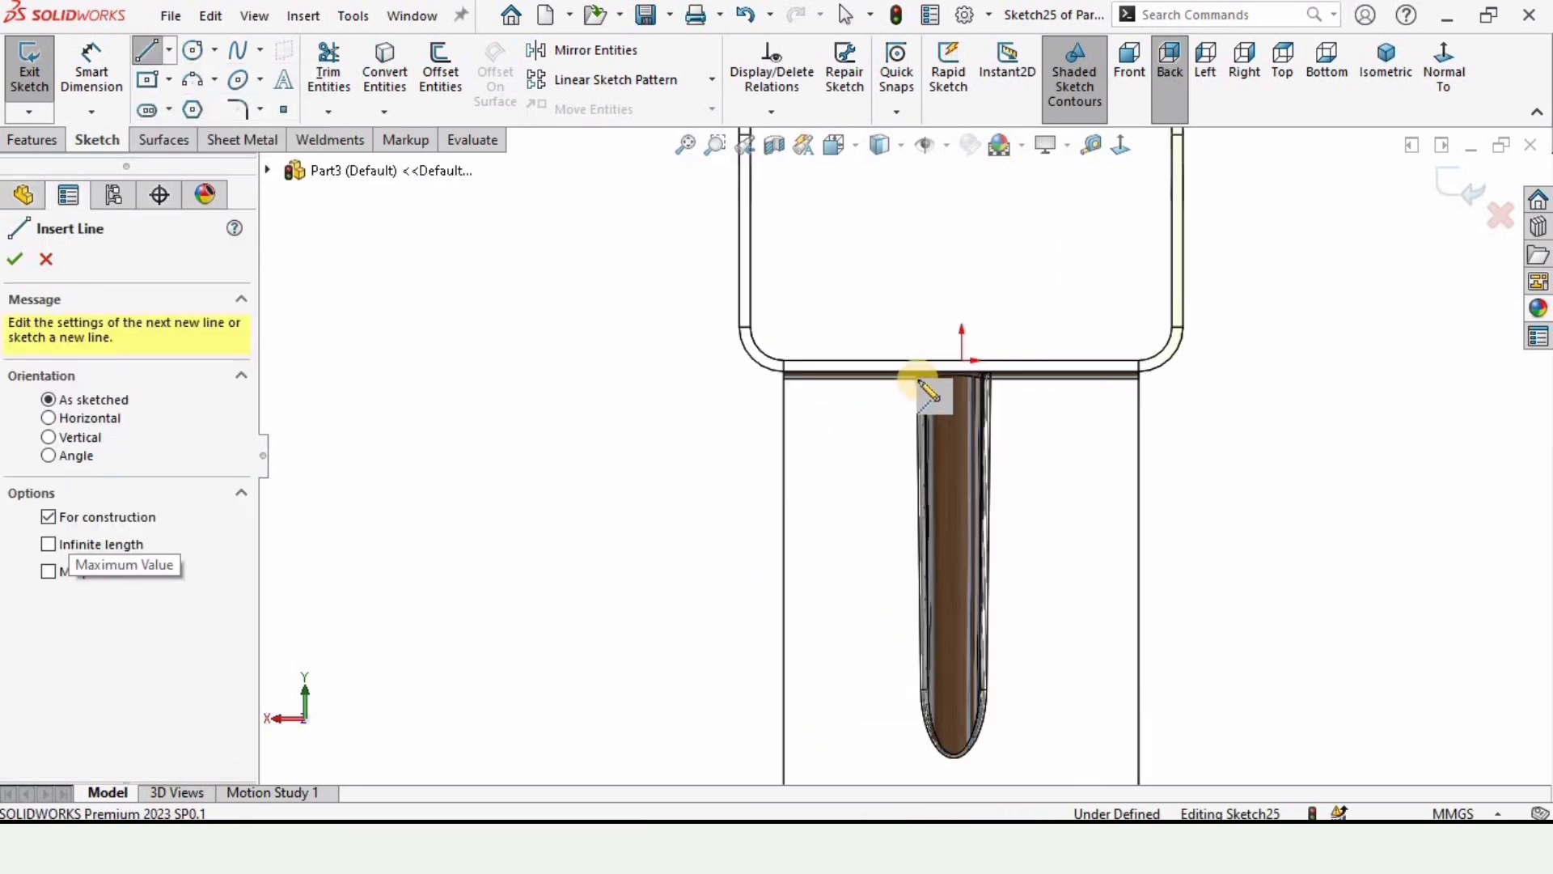
left_click(849, 377)
scroll(890, 469, "up", 3)
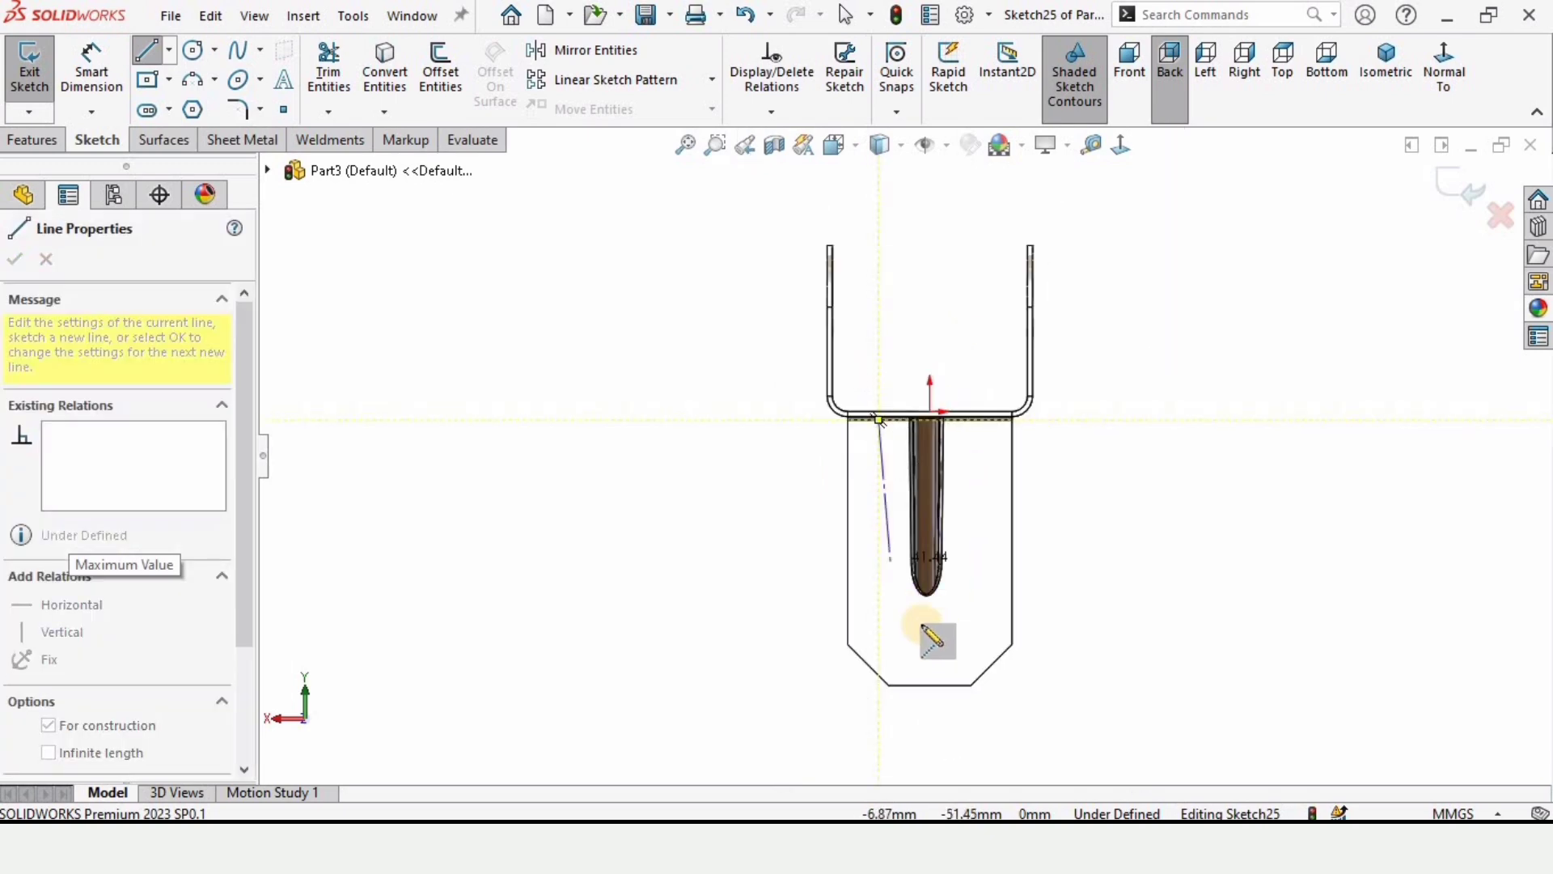
left_click(879, 738)
left_click(881, 739)
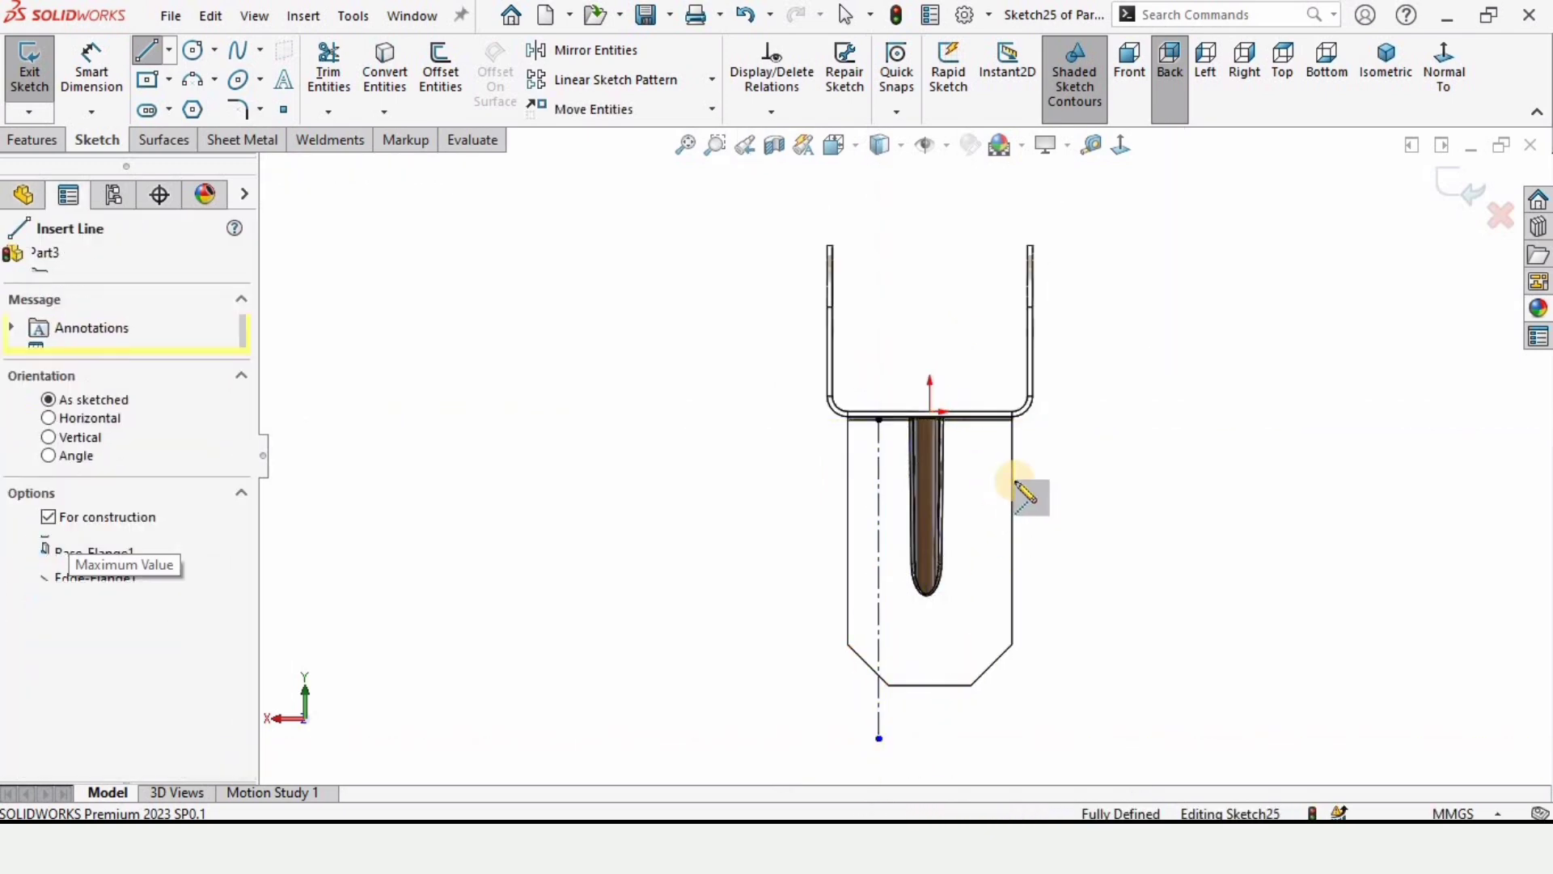
Step: Draw a second vertical centerline from the origin down past the bottom edge of the flange
scroll(1003, 558, "down", 2)
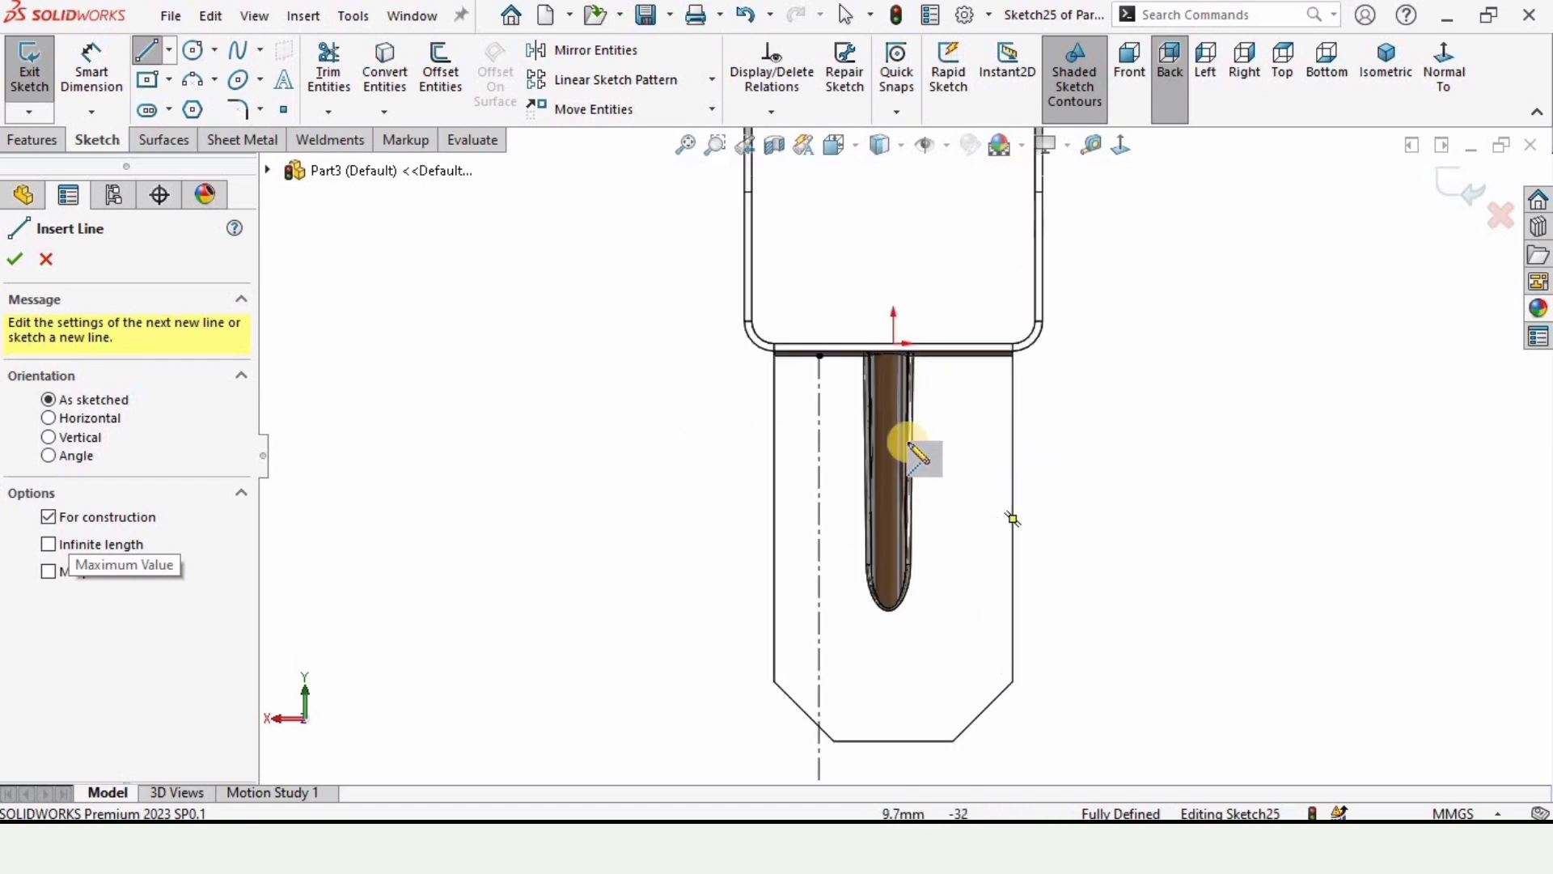
left_click(884, 394)
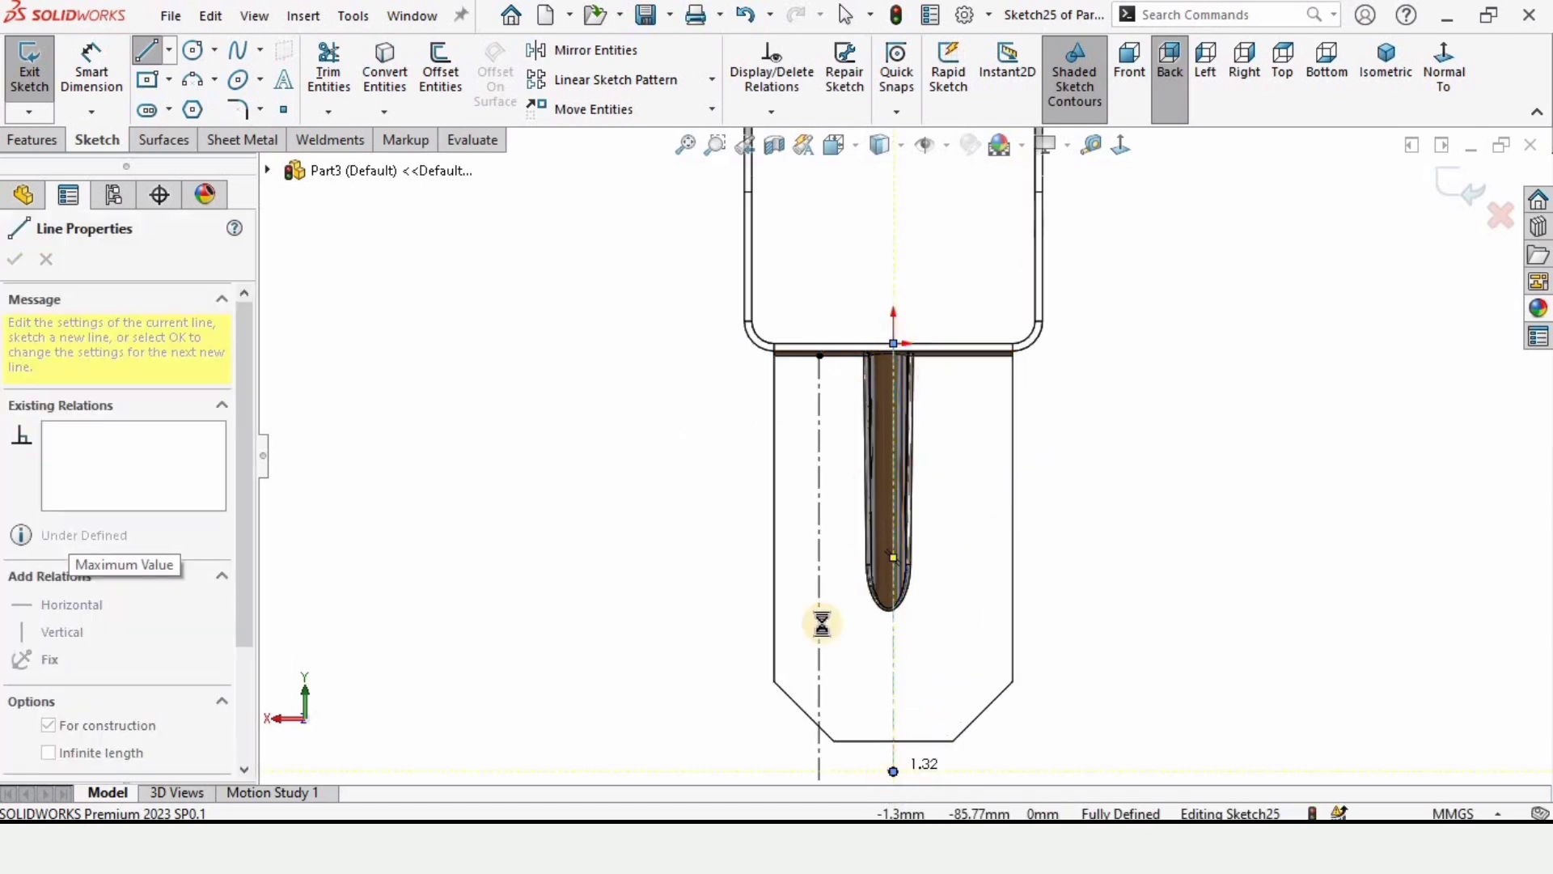
key("Escape")
Step: Sketch two circles, about 8 mm and 10 mm in diameter, centred on the off-centre centerline about 39 mm apart
scroll(760, 392, "down", 2)
left_click(192, 52)
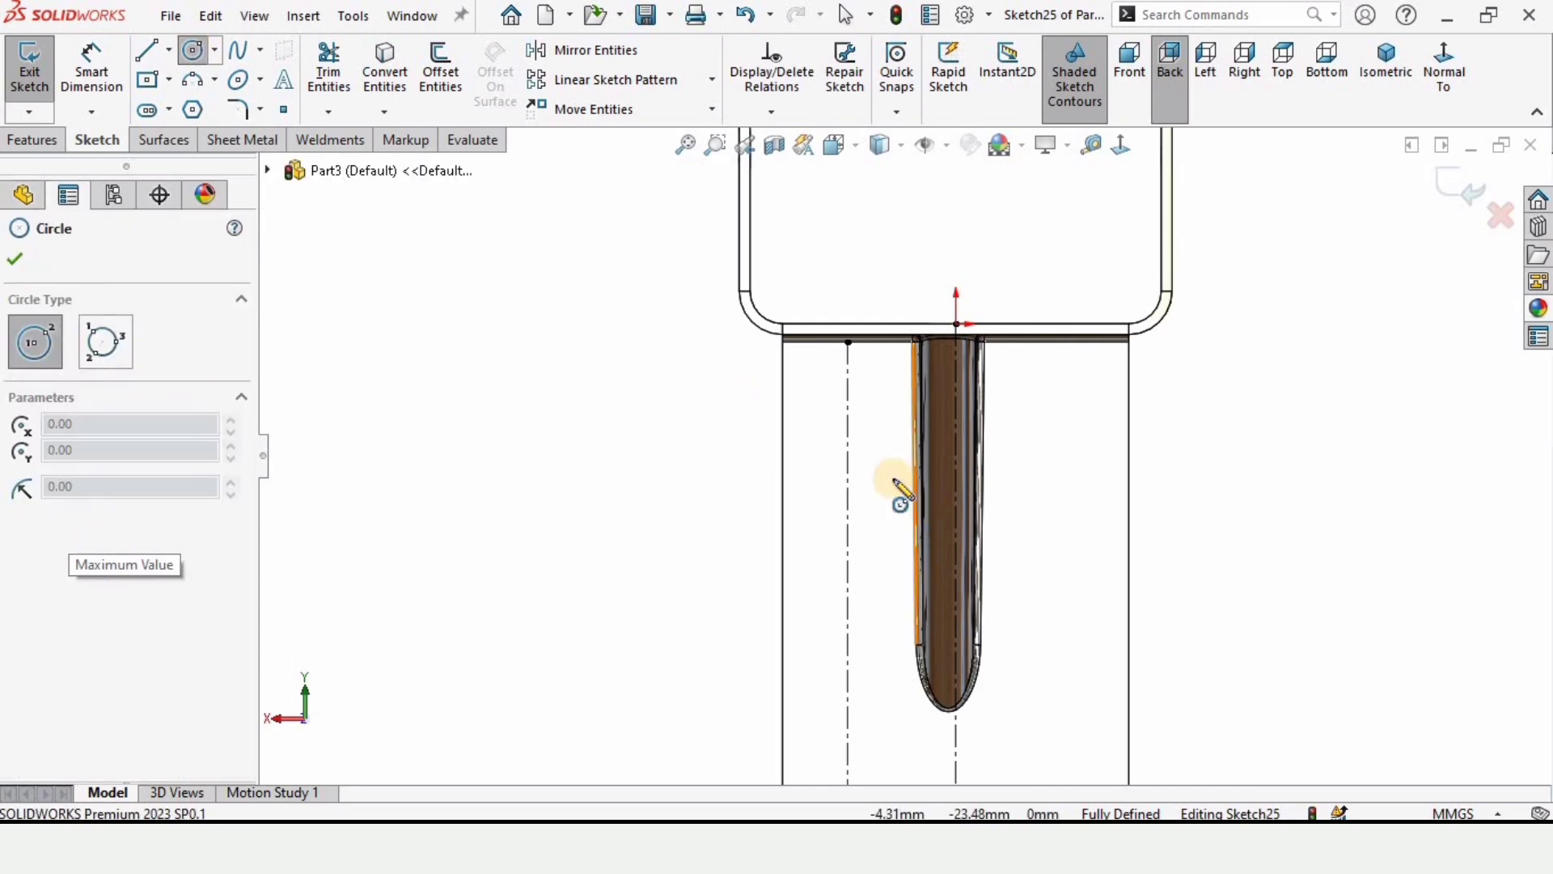
left_click(848, 467)
left_click(878, 467)
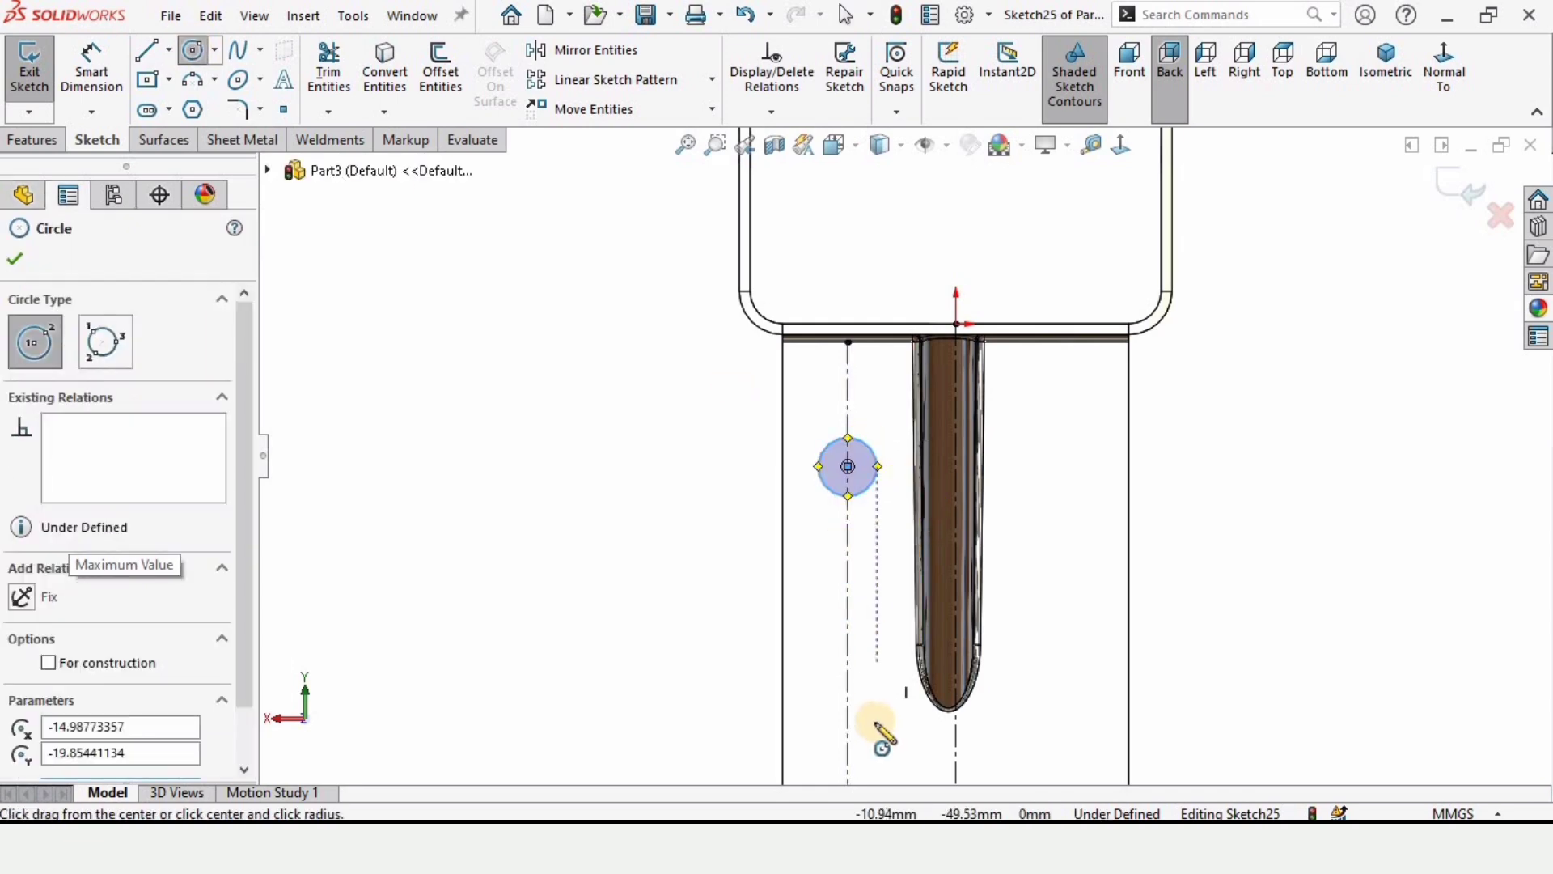
left_click(847, 753)
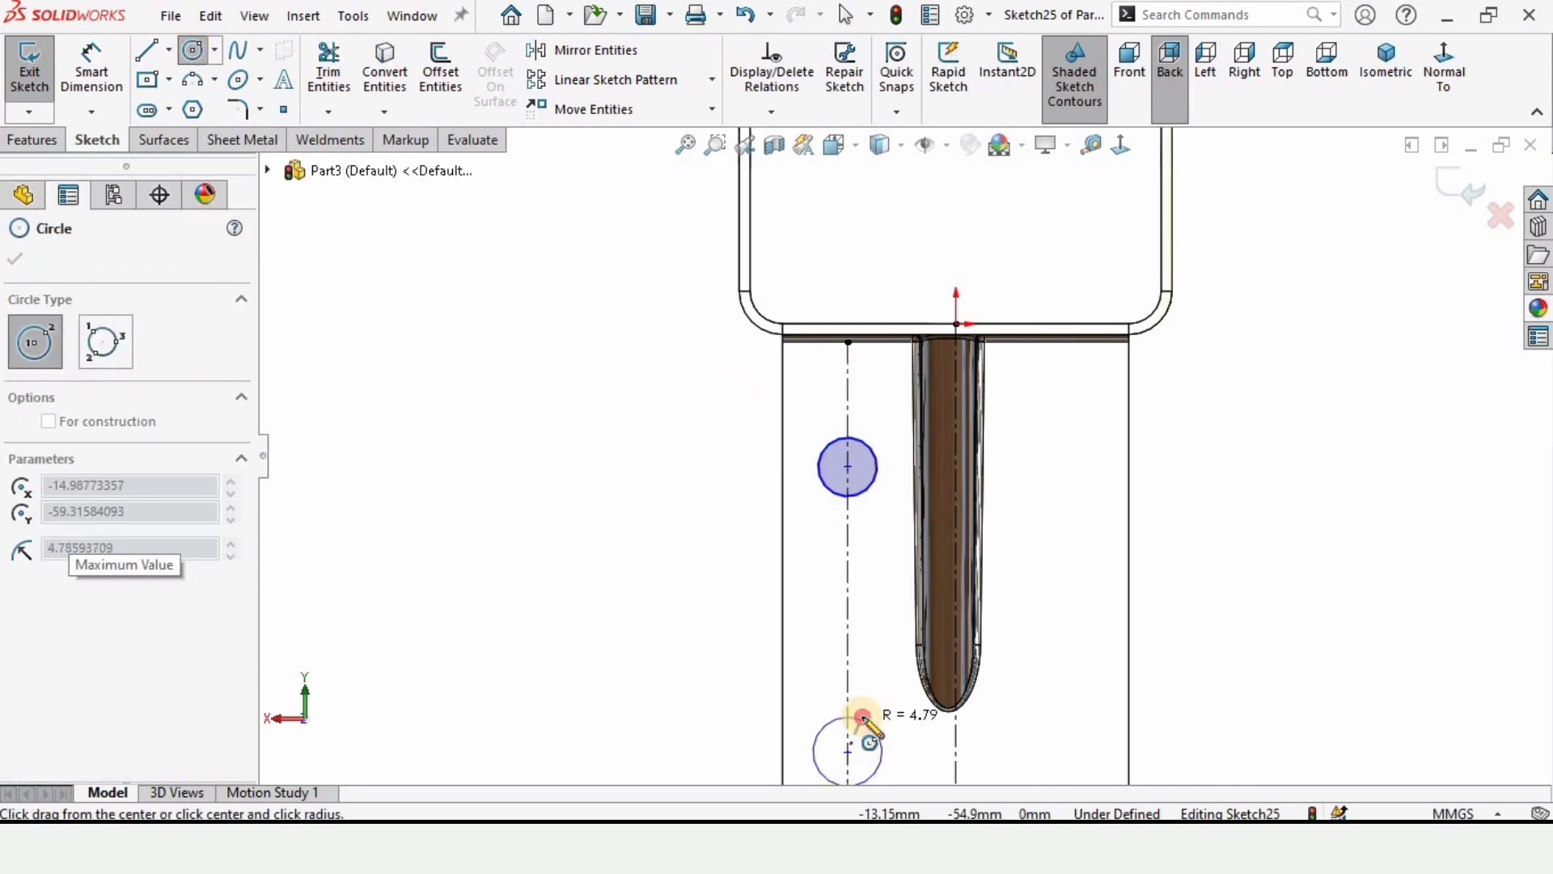
left_click(862, 717)
Step: Dimension the upper circle's diameter to 10 mm
scroll(703, 514, "up", 3)
left_click(115, 107)
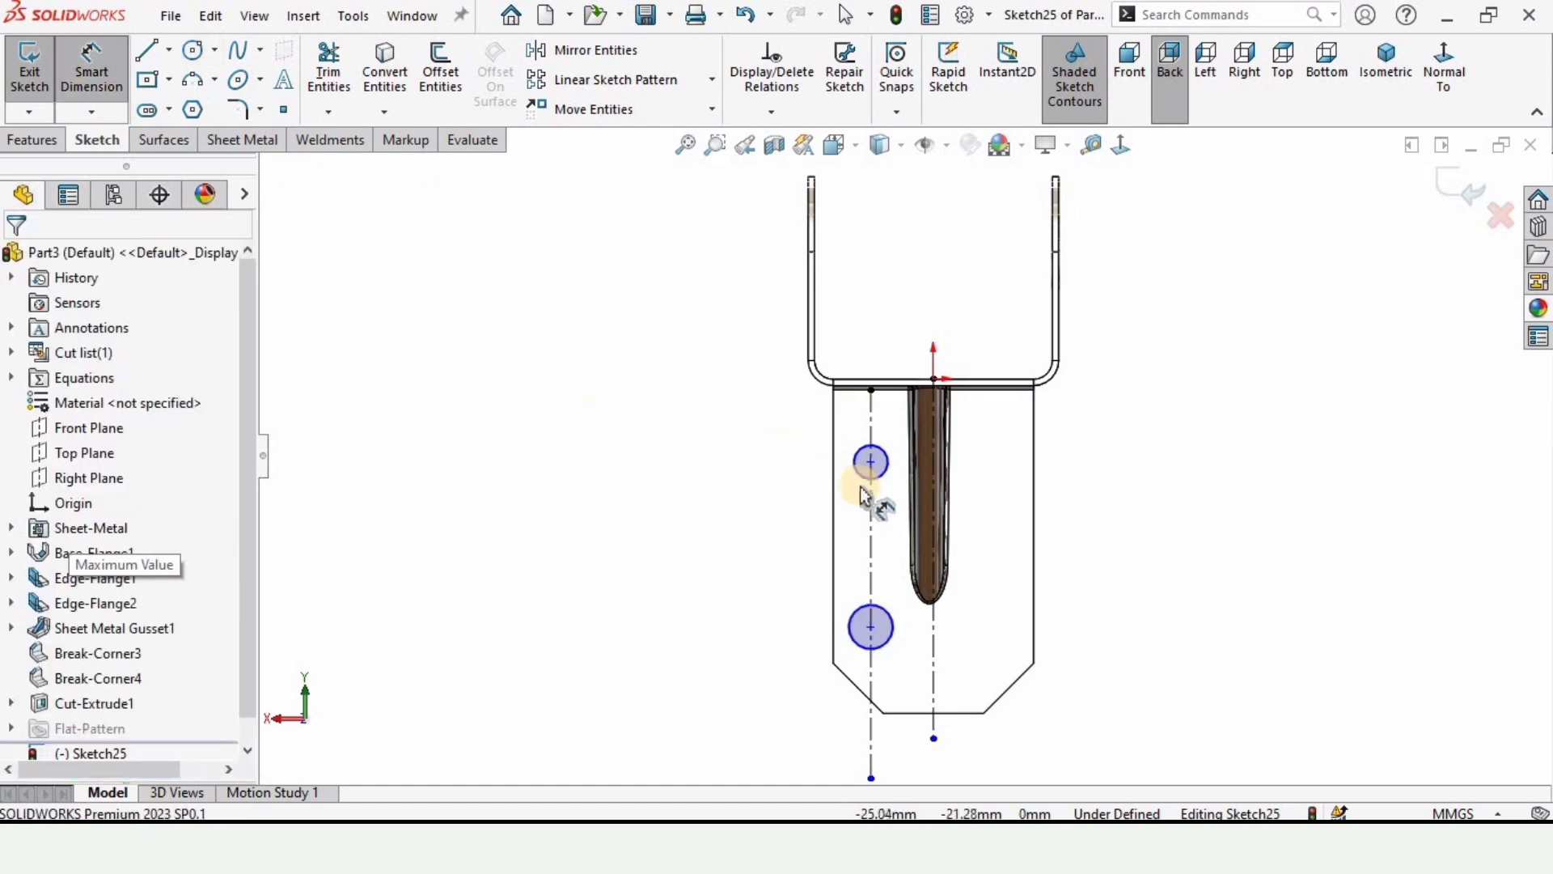
left_click(759, 491)
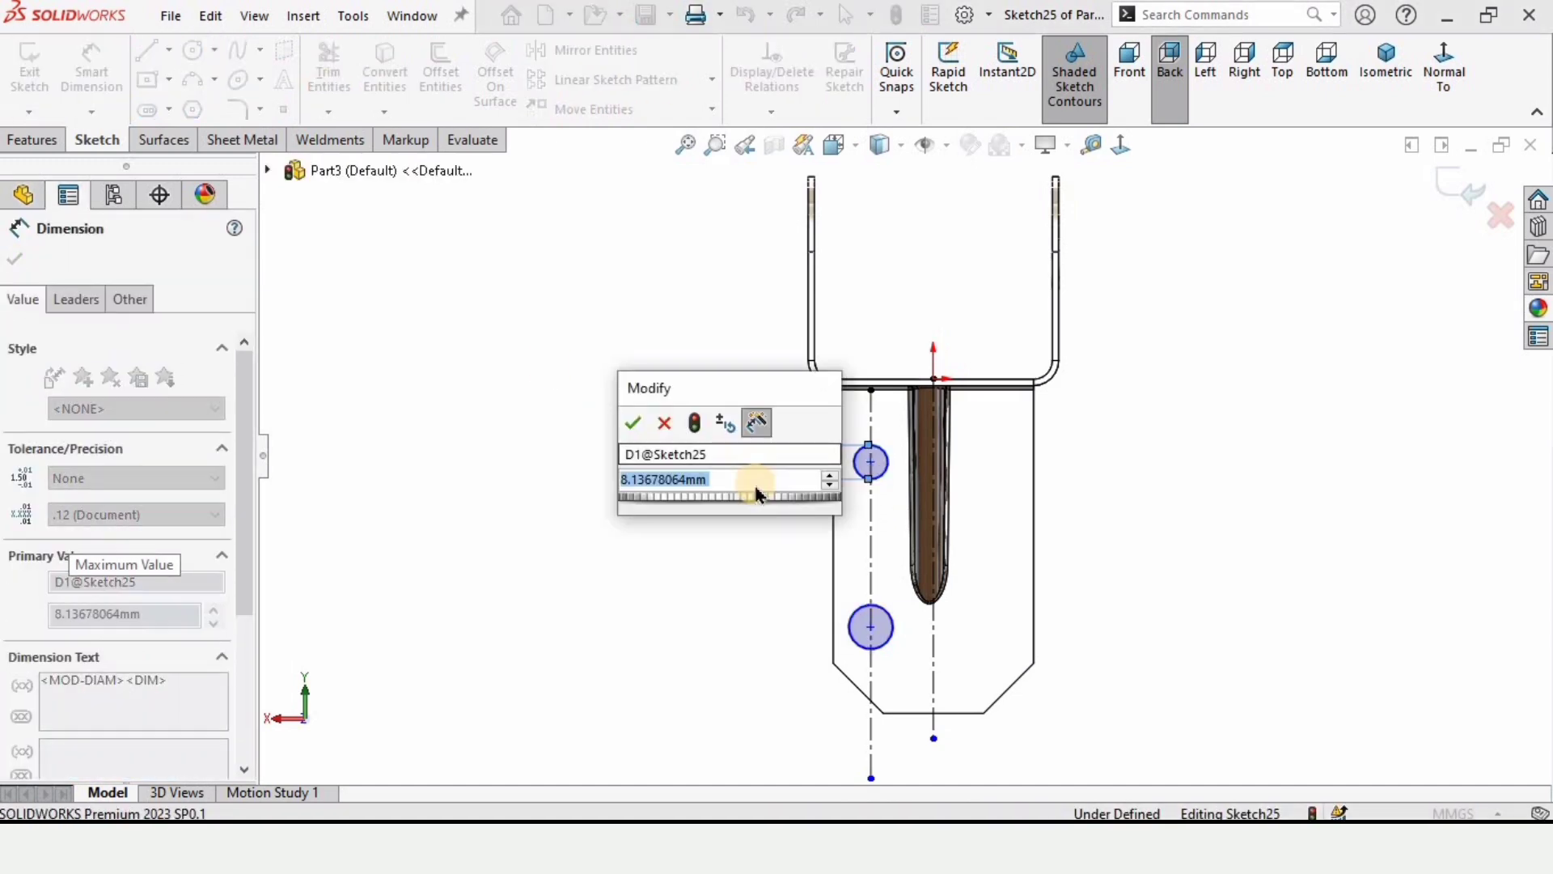
type("10")
key("Return")
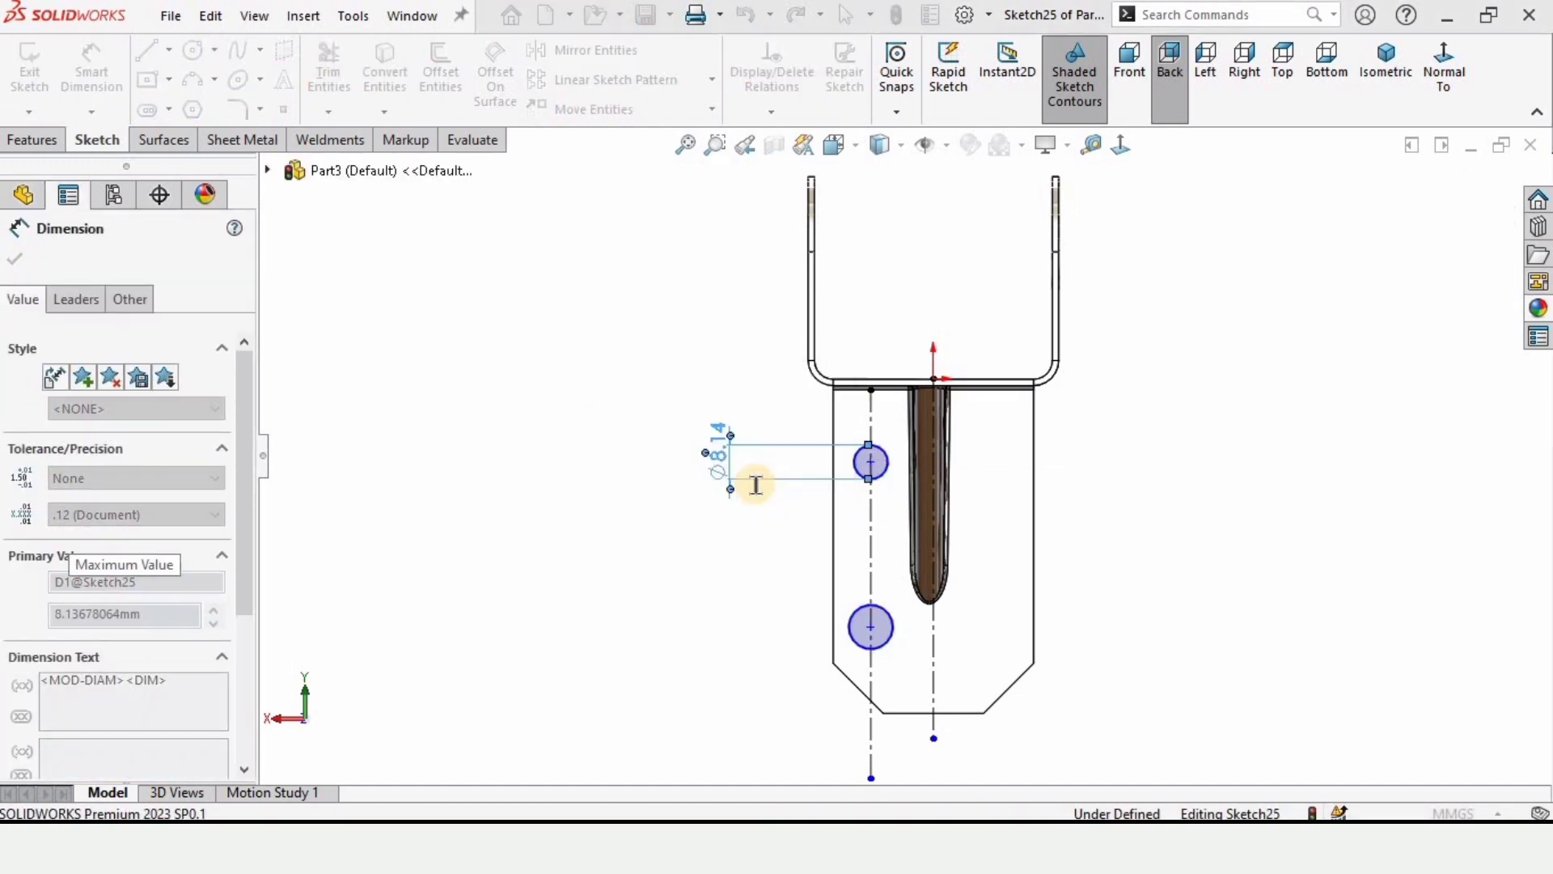
key("Escape")
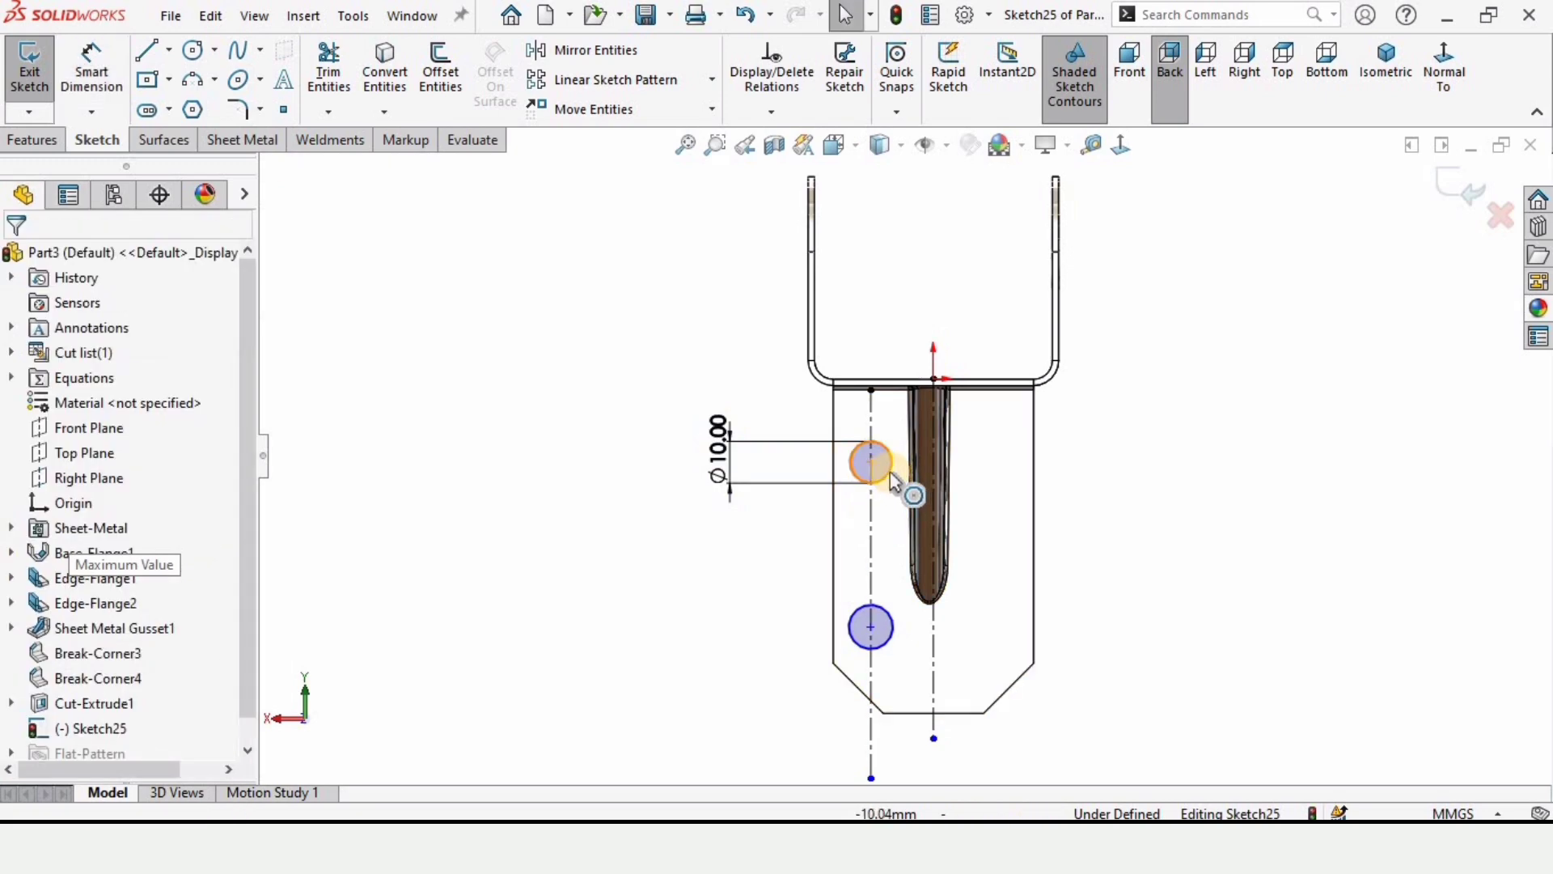
Step: Add an Equal relation between the upper and lower circles
left_click(884, 617)
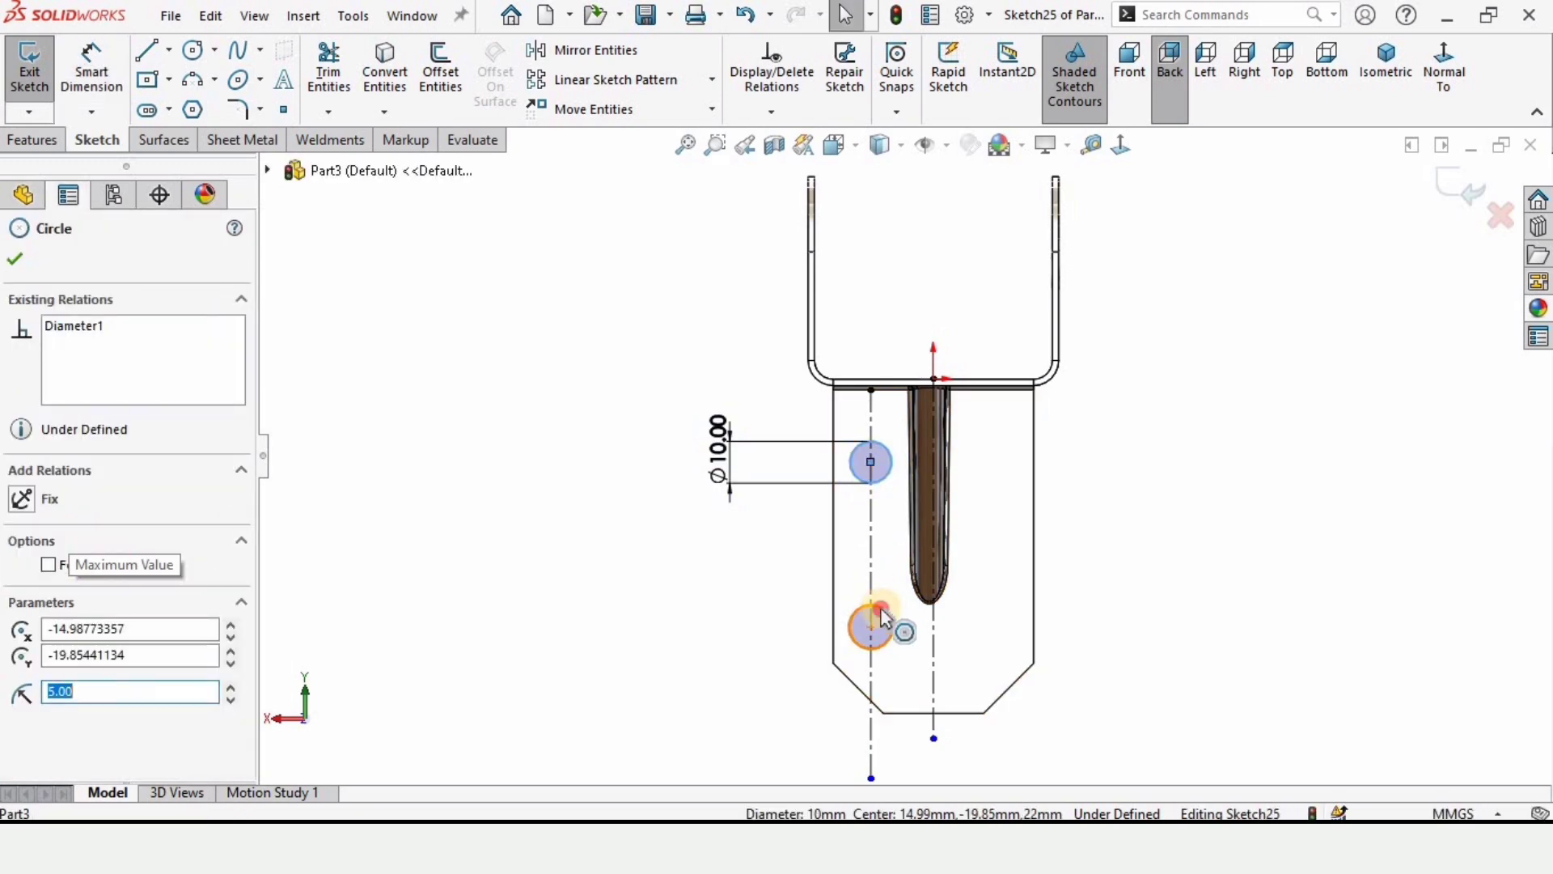
left_click(881, 610, "ctrl")
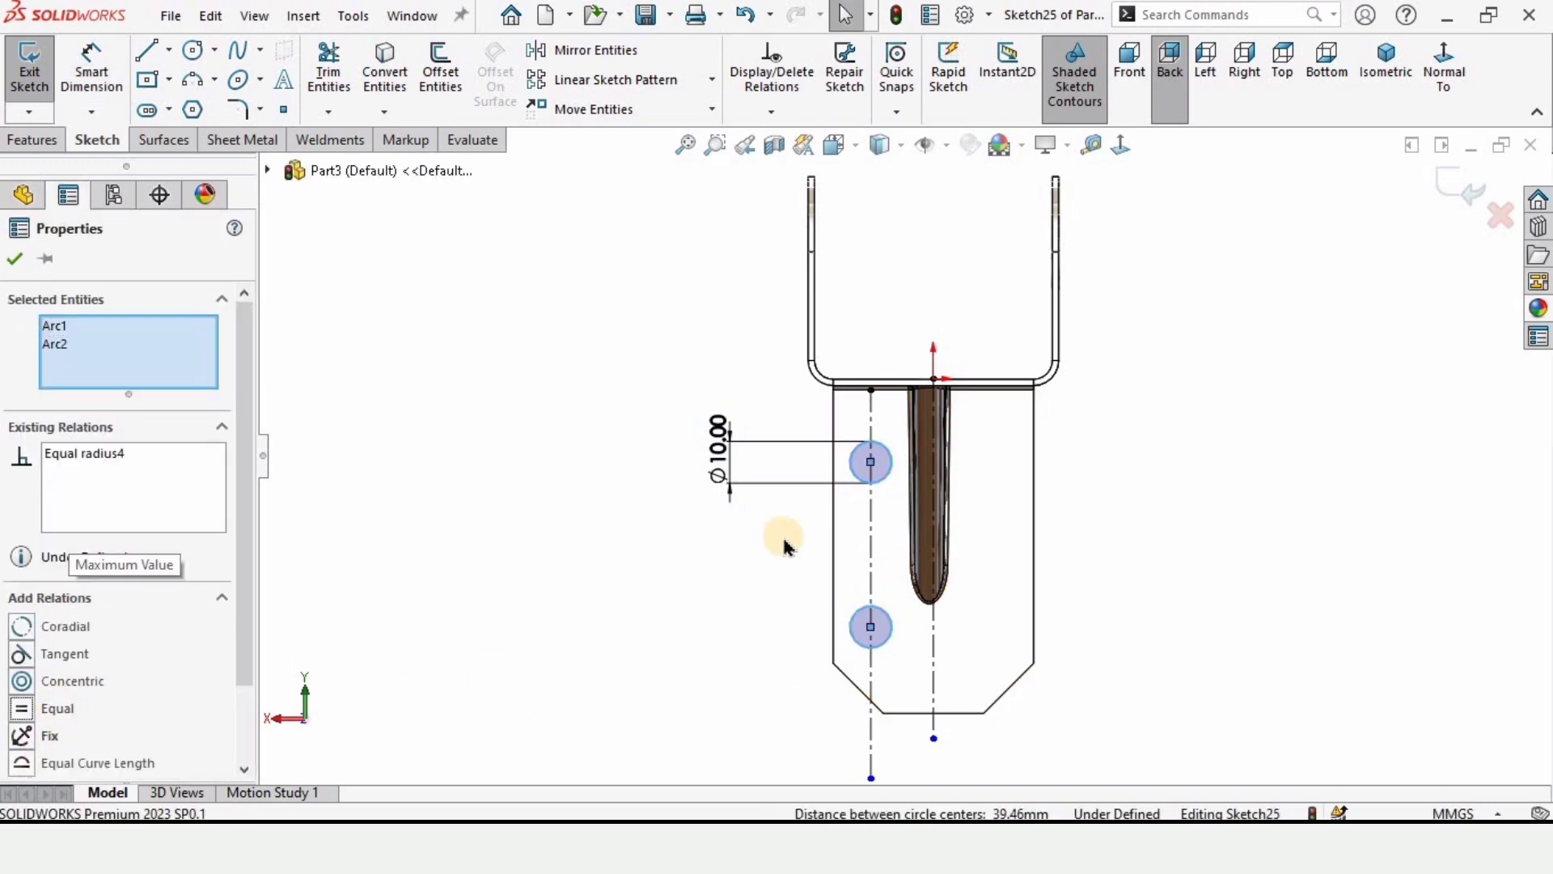
scroll(783, 546, "down", 1)
left_click(373, 374)
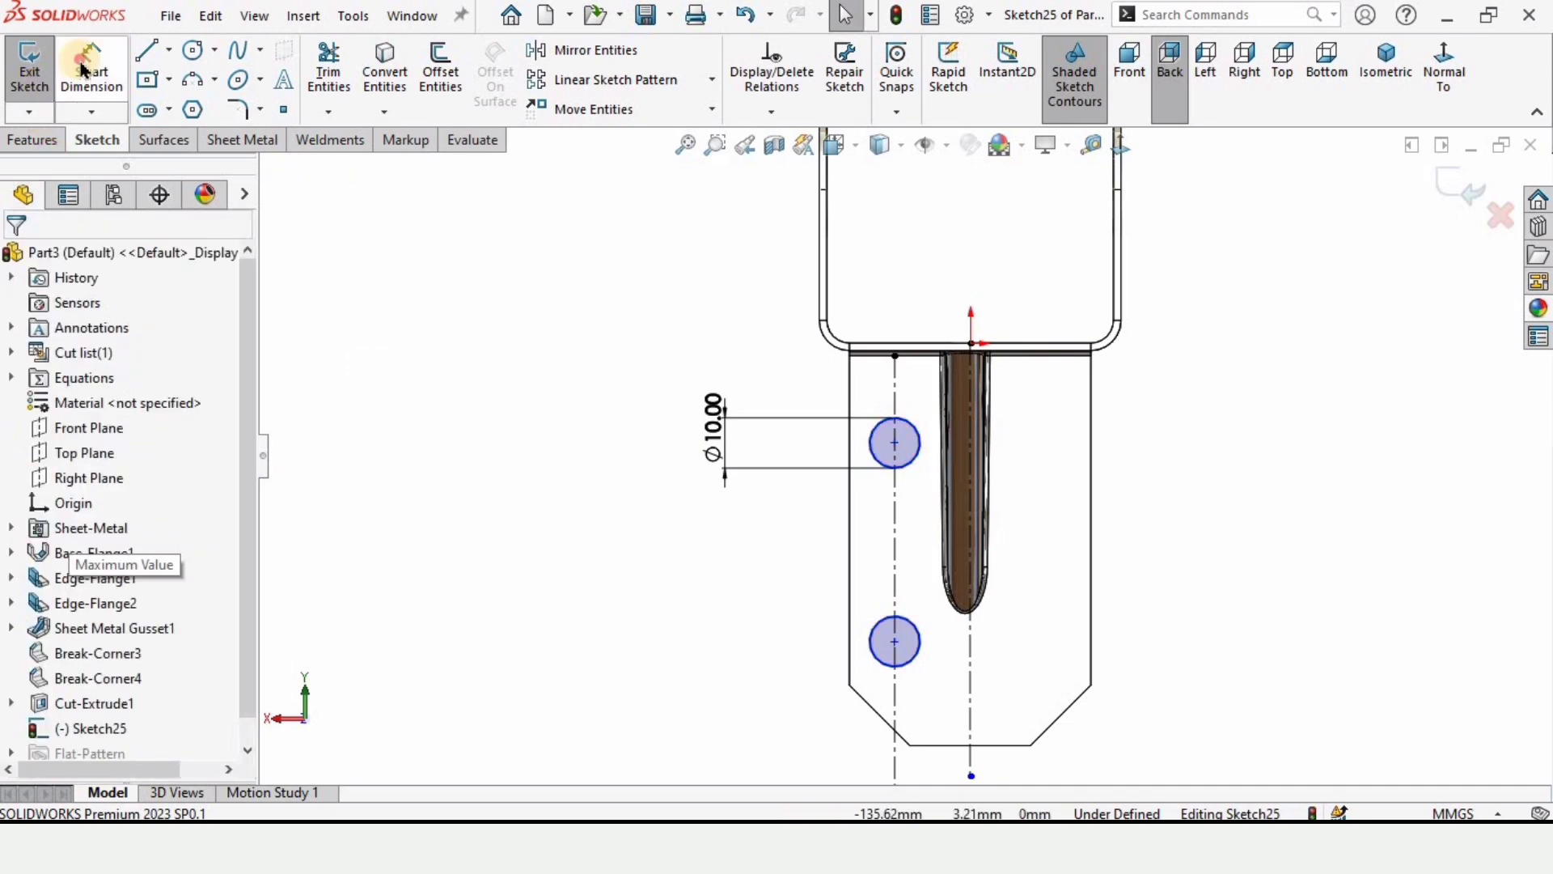
Step: Dimension the distance from the off-centre centerline's top endpoint to the upper circle's centre as 17 mm
left_click(89, 62)
left_click(895, 355)
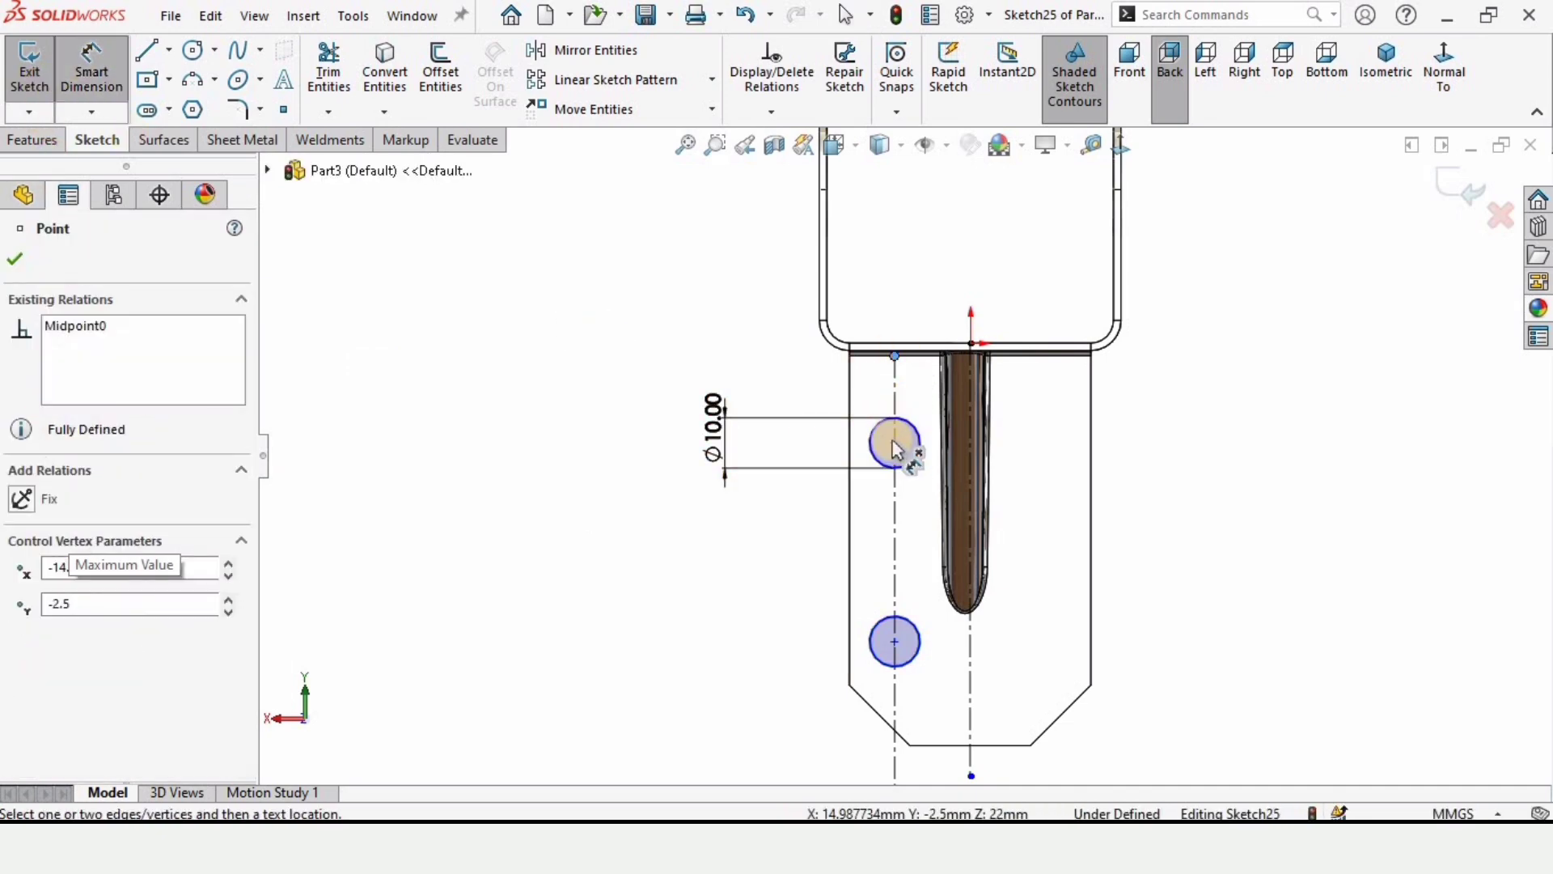
left_click(609, 534)
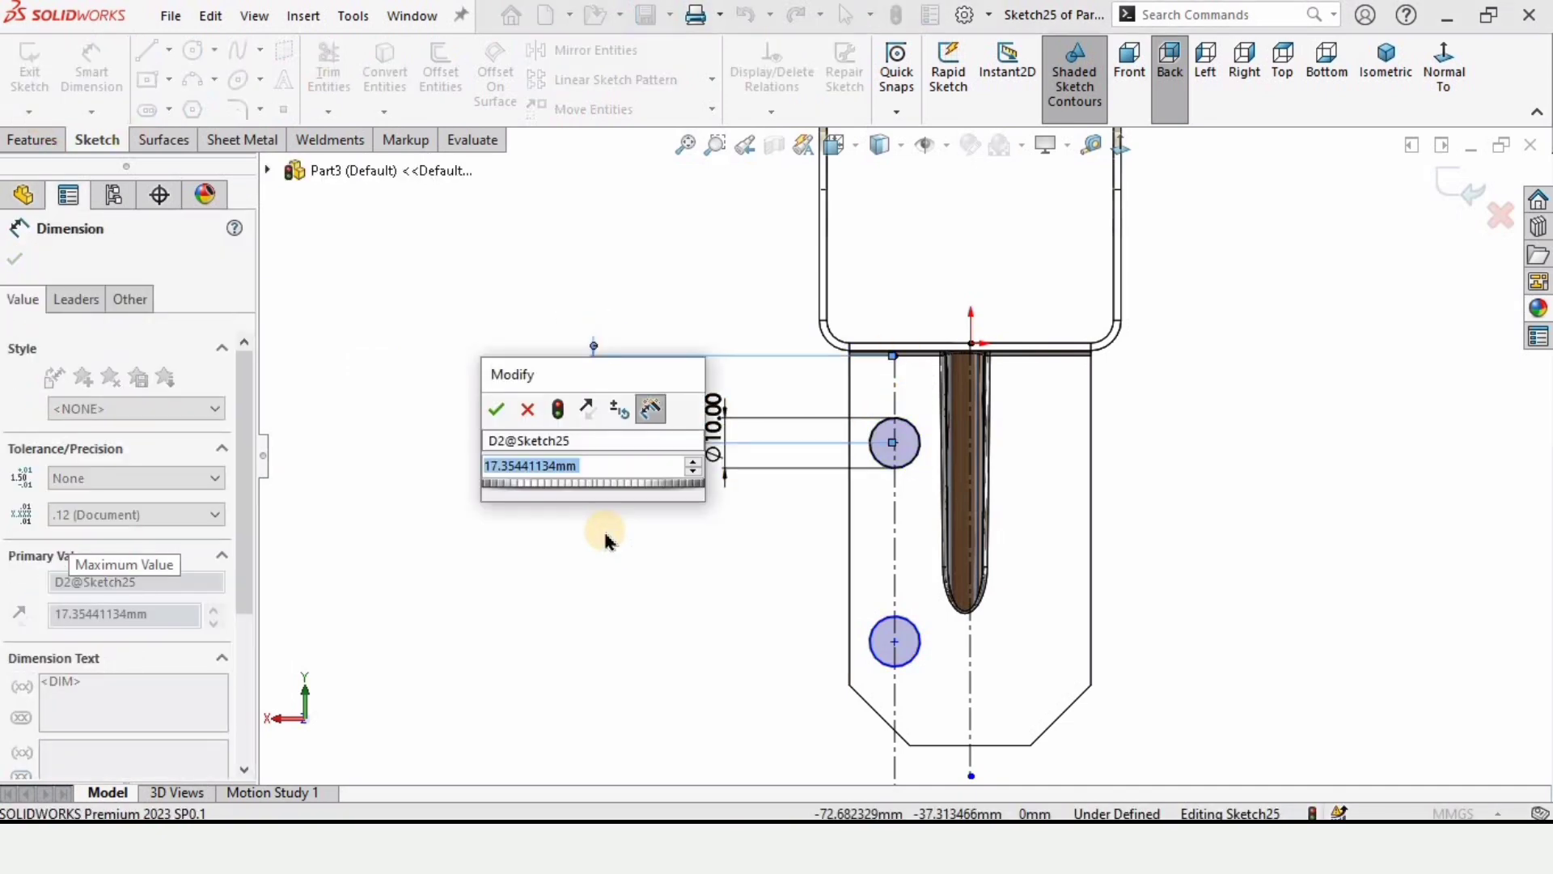
type("17")
key("Return")
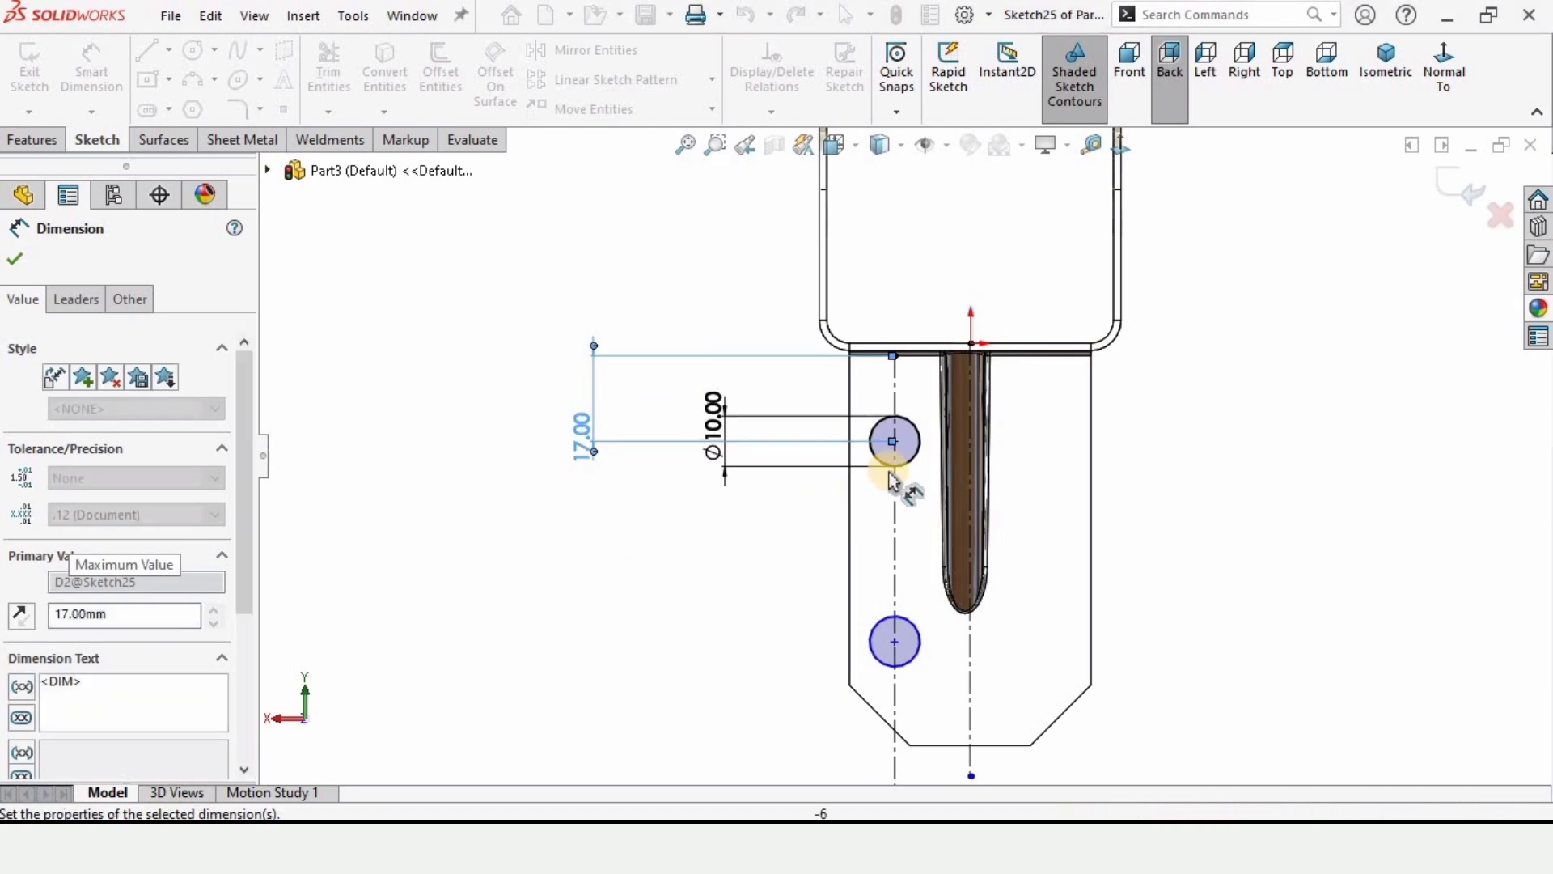
Step: Dimension the spacing between the two circle centres as 35 mm
left_click(894, 442)
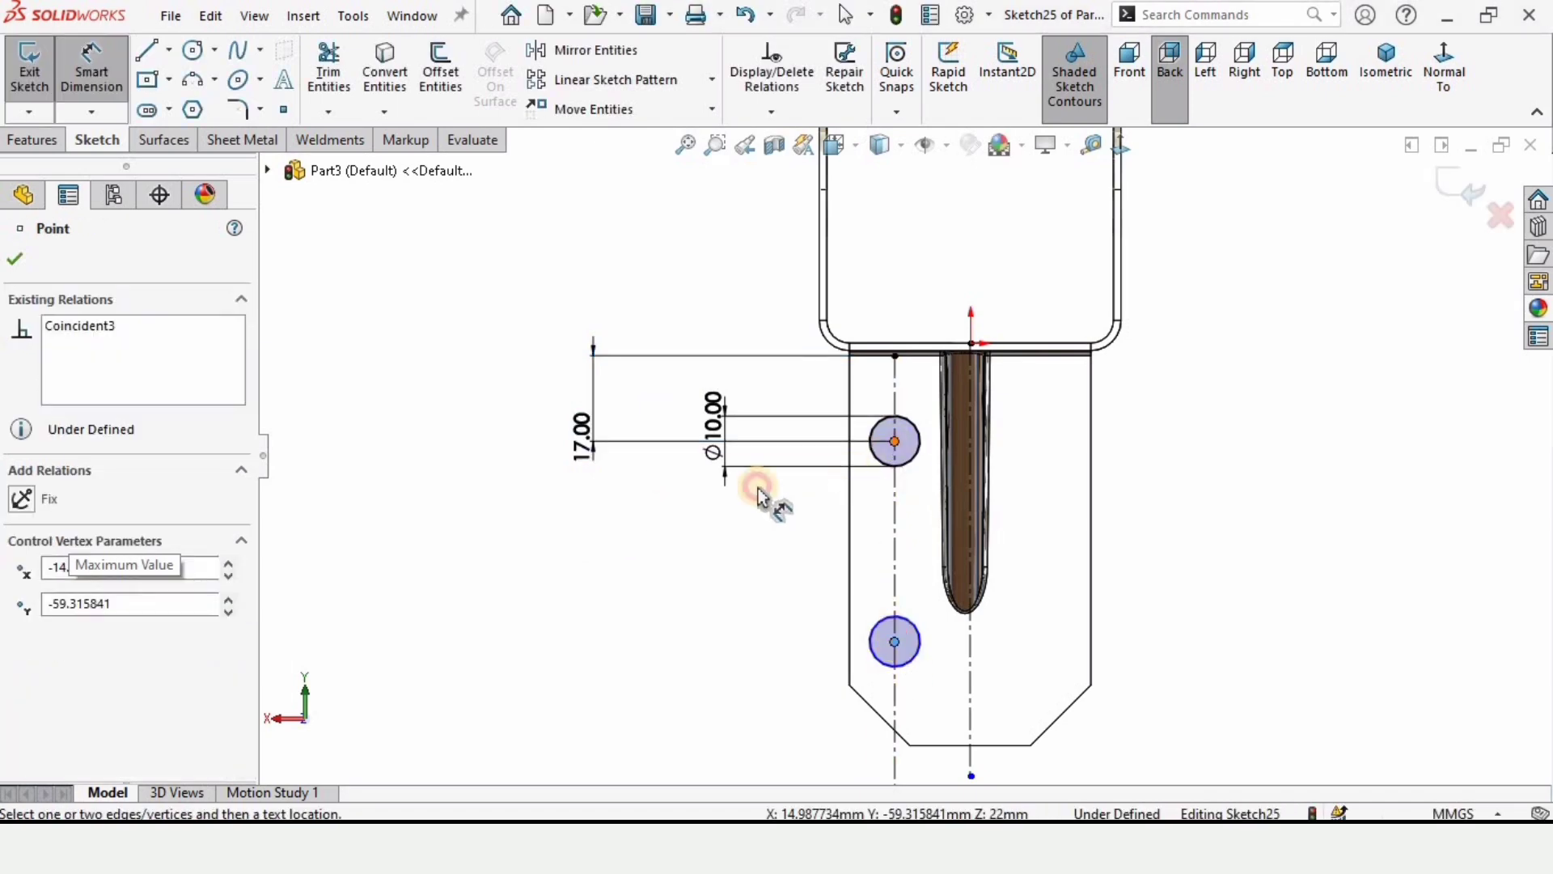
left_click(894, 642)
left_click(654, 555)
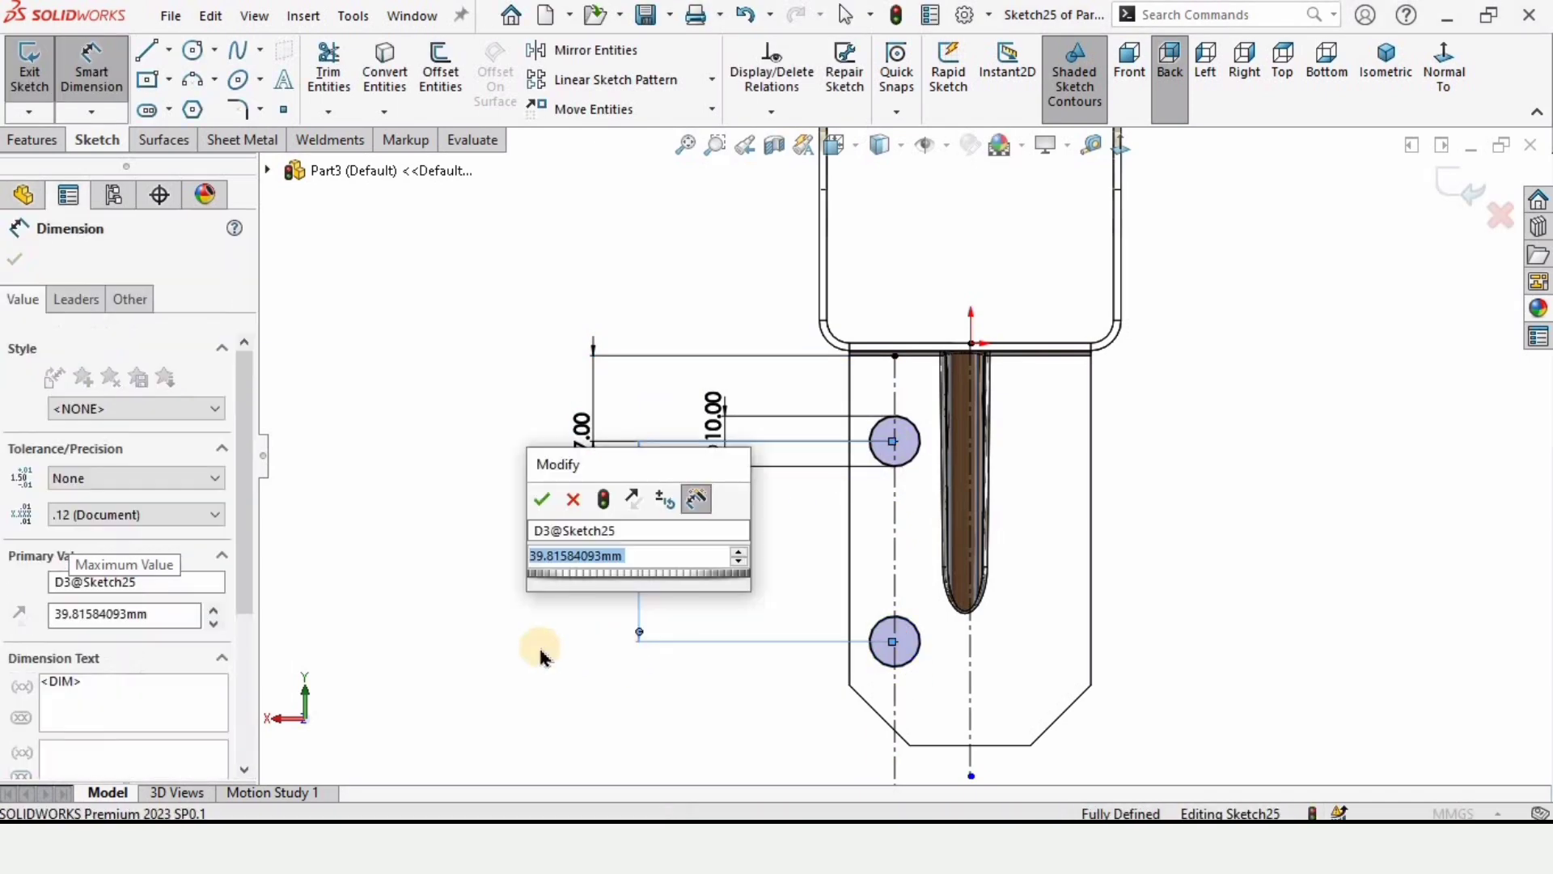
type("20")
key("Return")
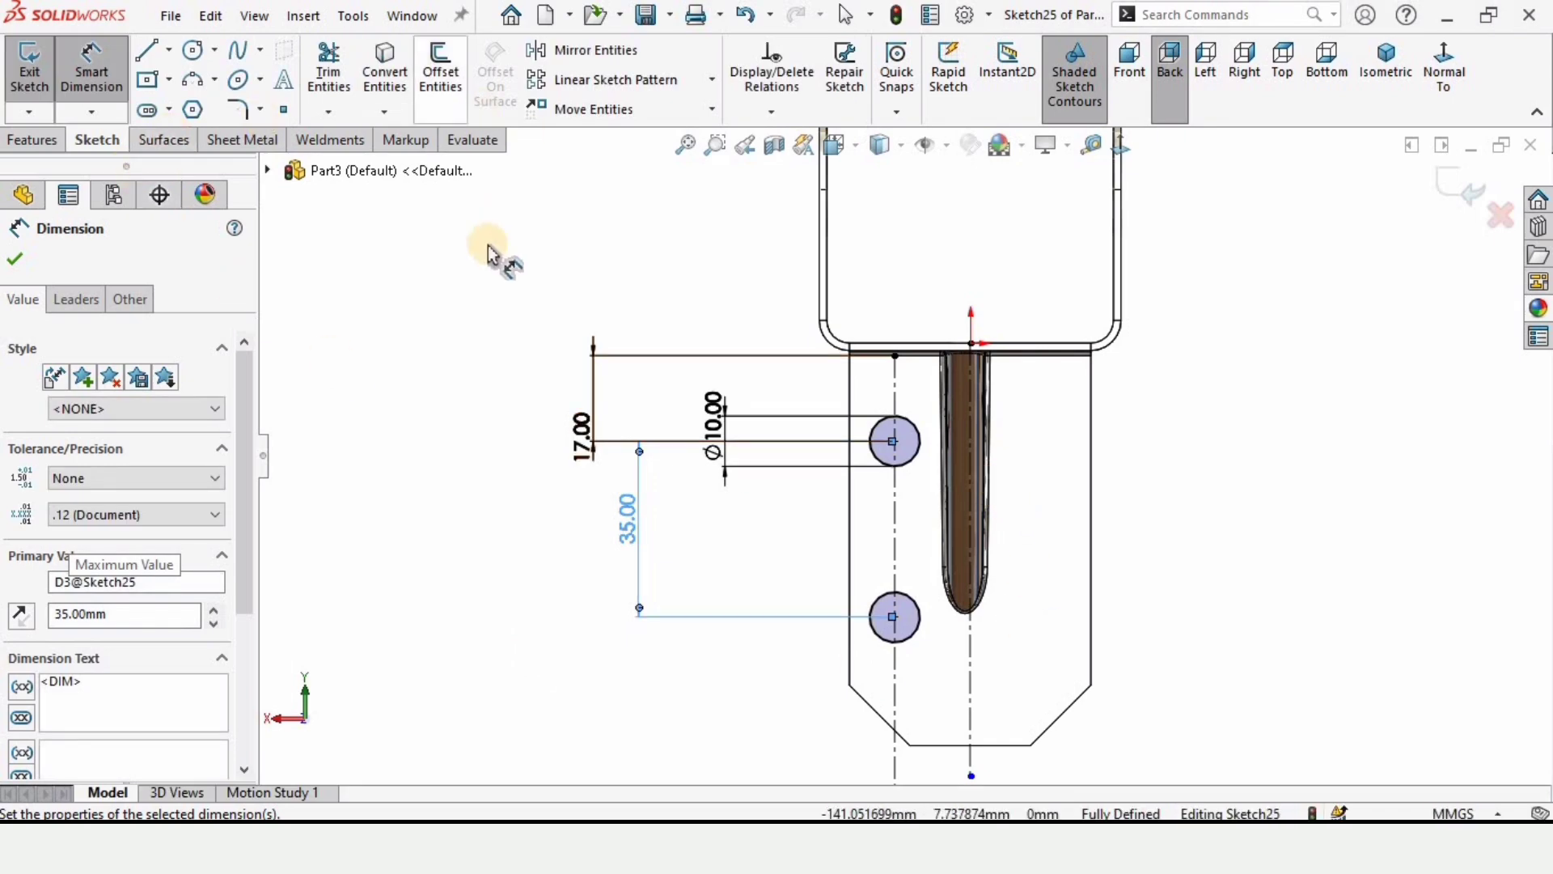
key("Escape")
Step: Mirror both 10 mm circles about the vertical centerline through the origin
left_click(582, 50)
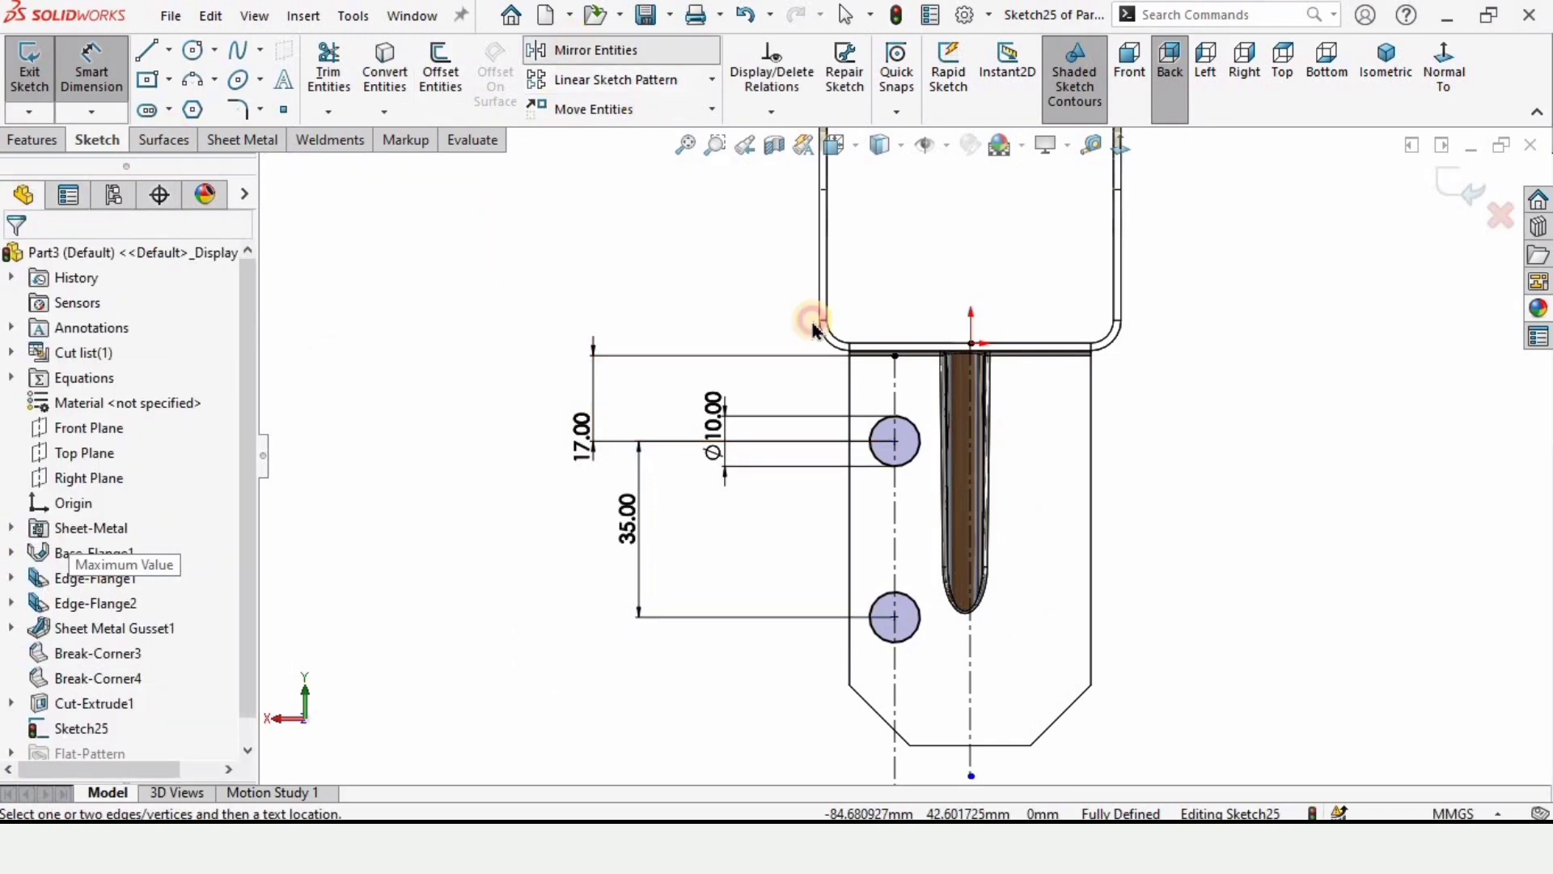
left_click(914, 474)
left_click(908, 617)
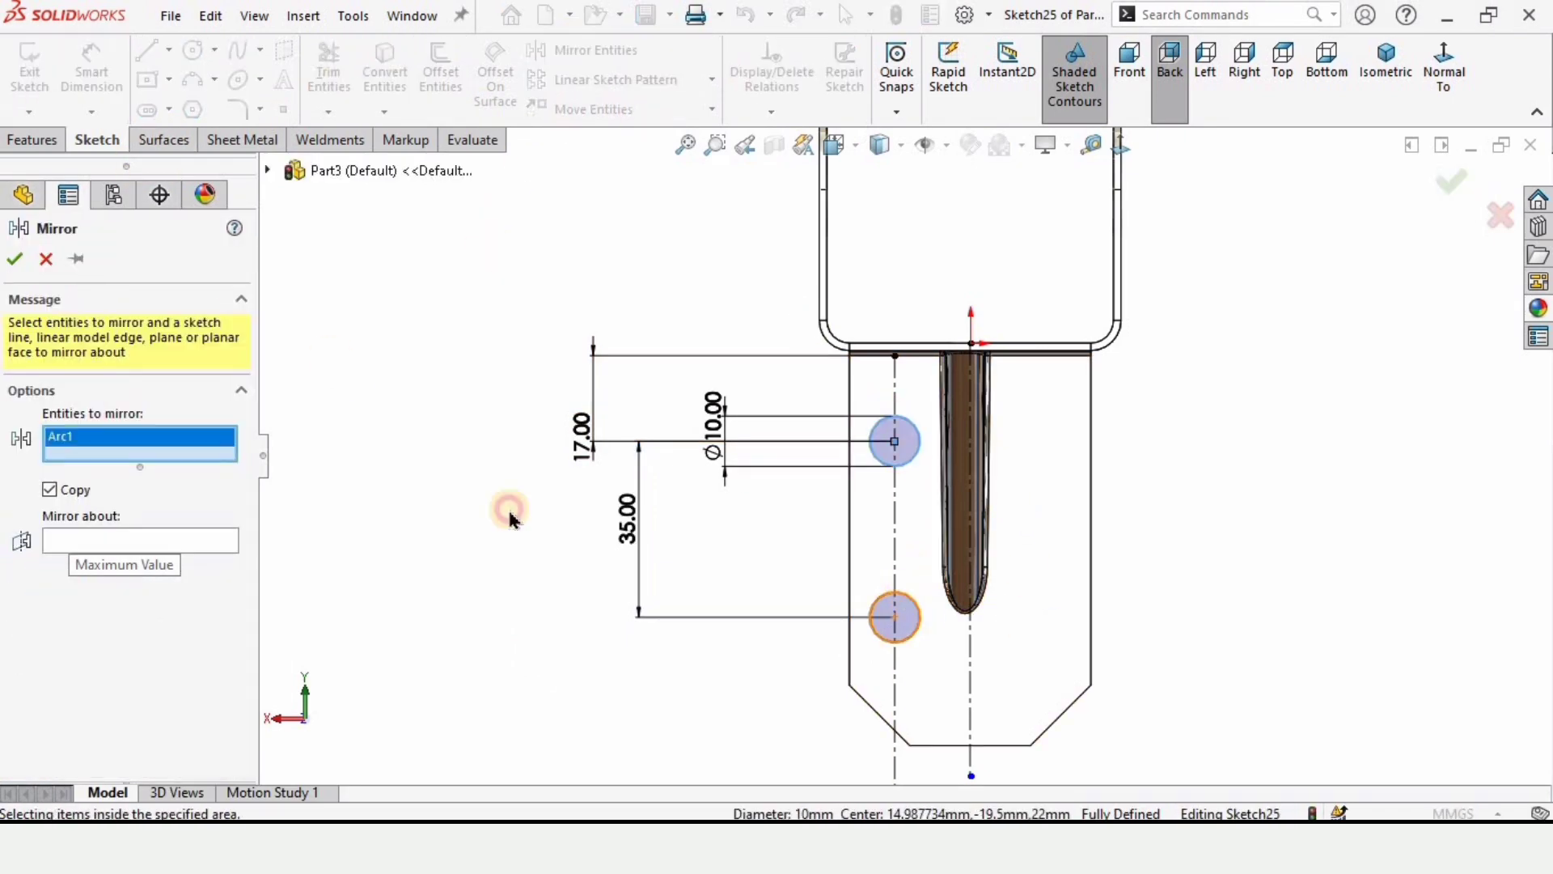
left_click(96, 437)
left_click(198, 564)
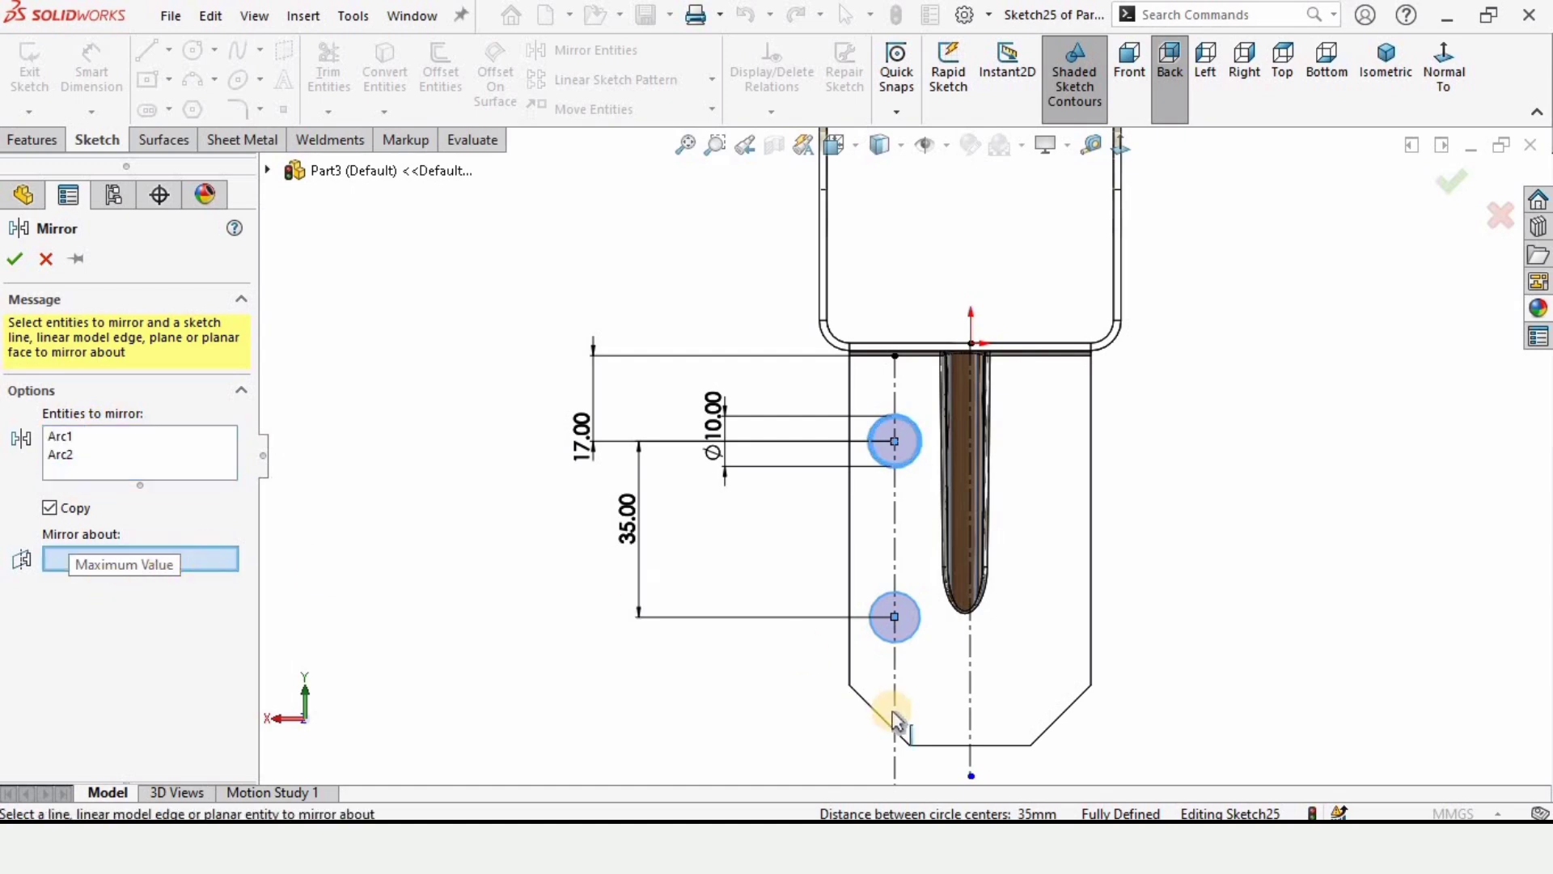
left_click(971, 655)
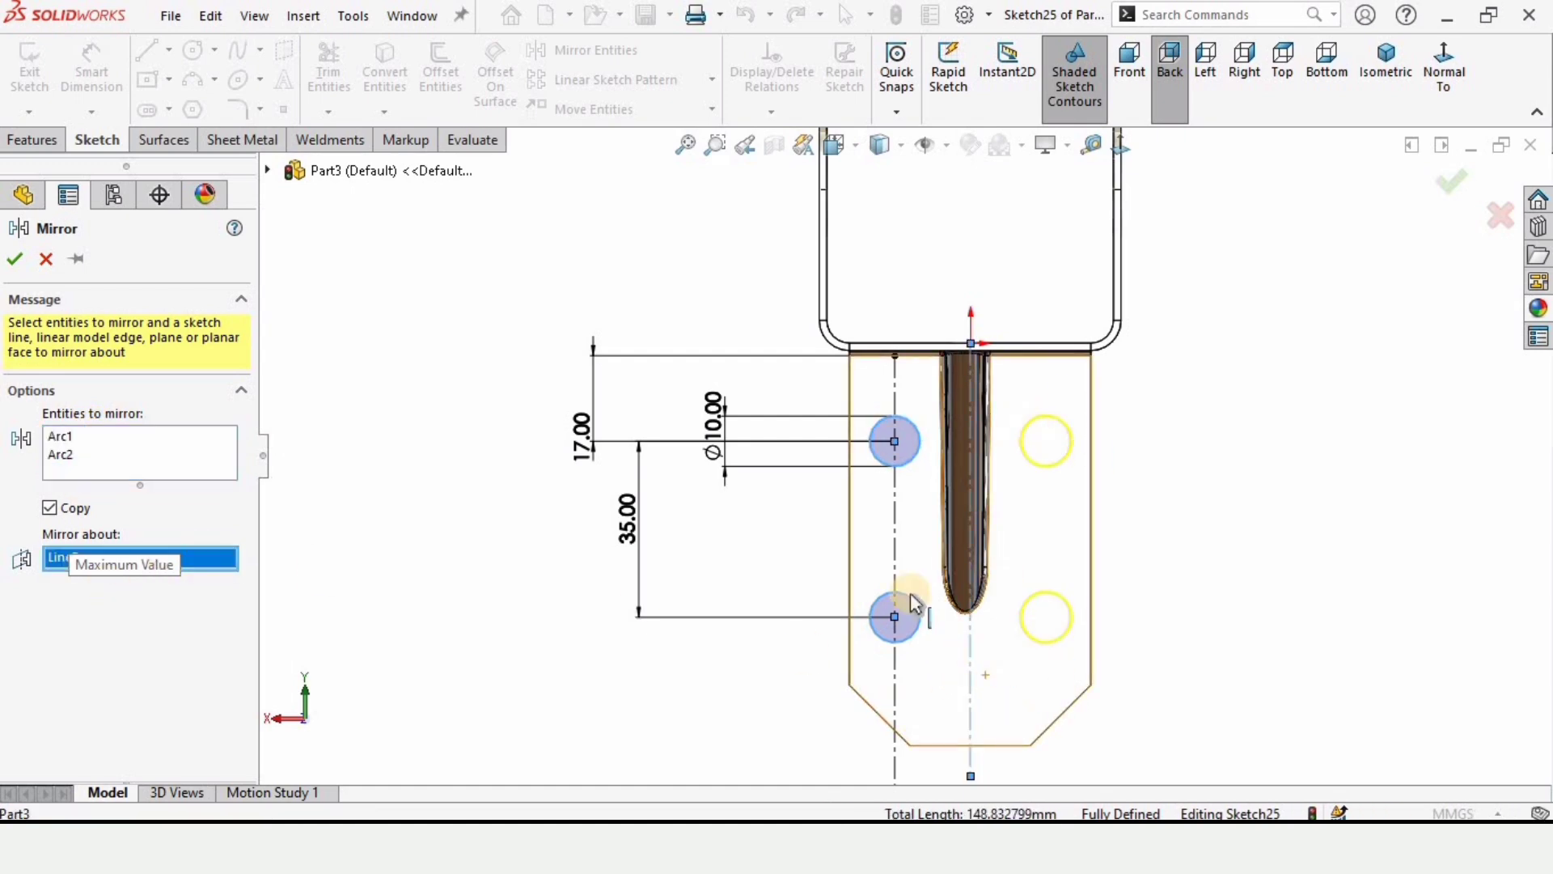
left_click(20, 267)
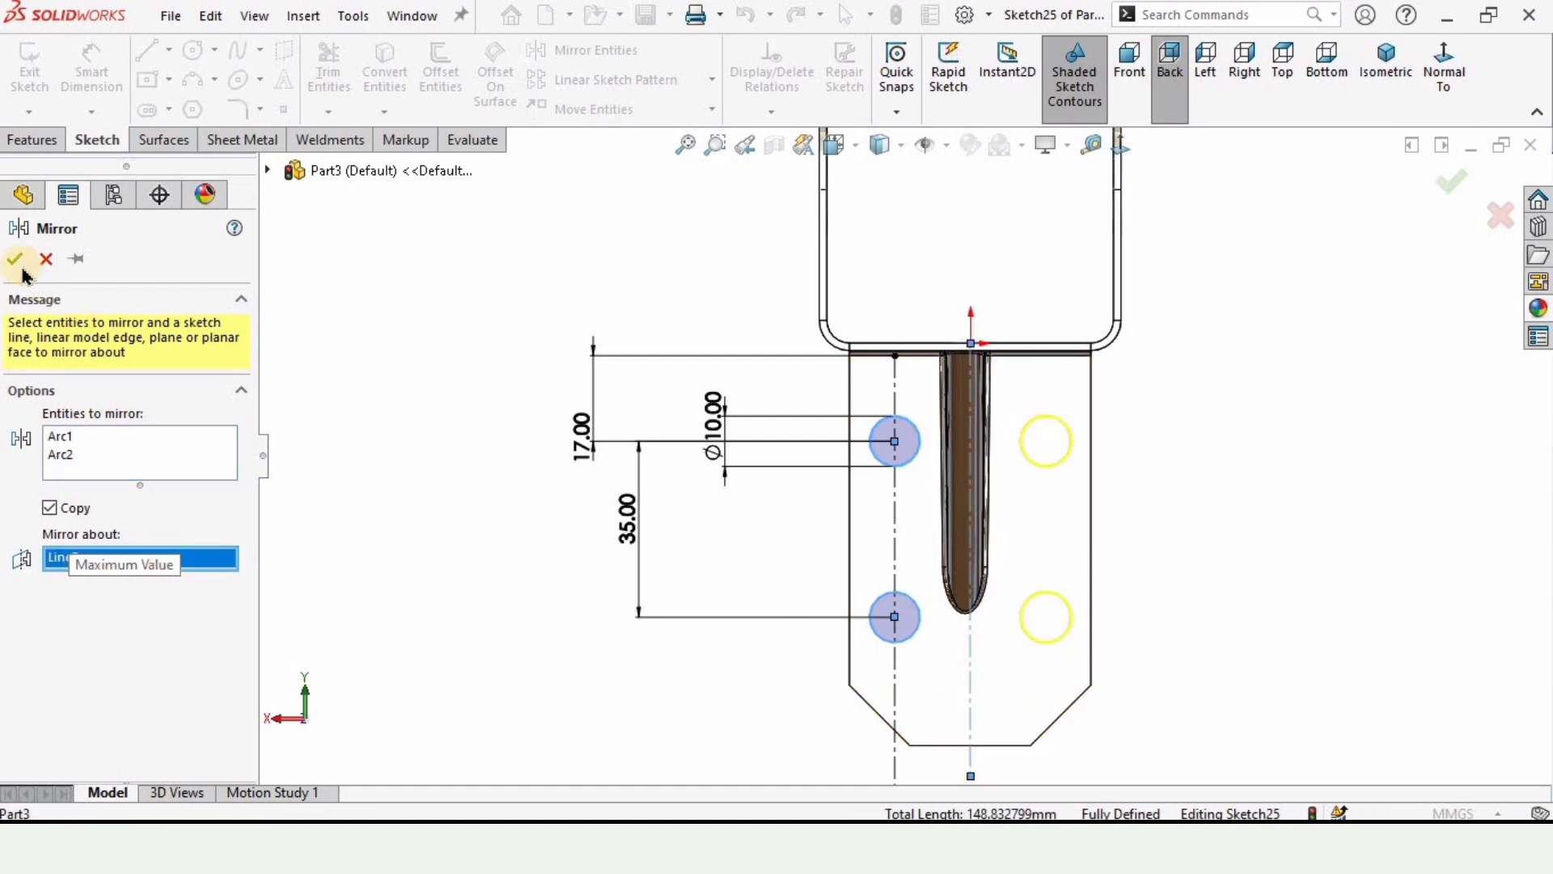
Step: Extrude-cut the four 10 mm circles through the downward flange with a Through All end condition and Normal cut enabled
left_click(32, 139)
left_click(334, 81)
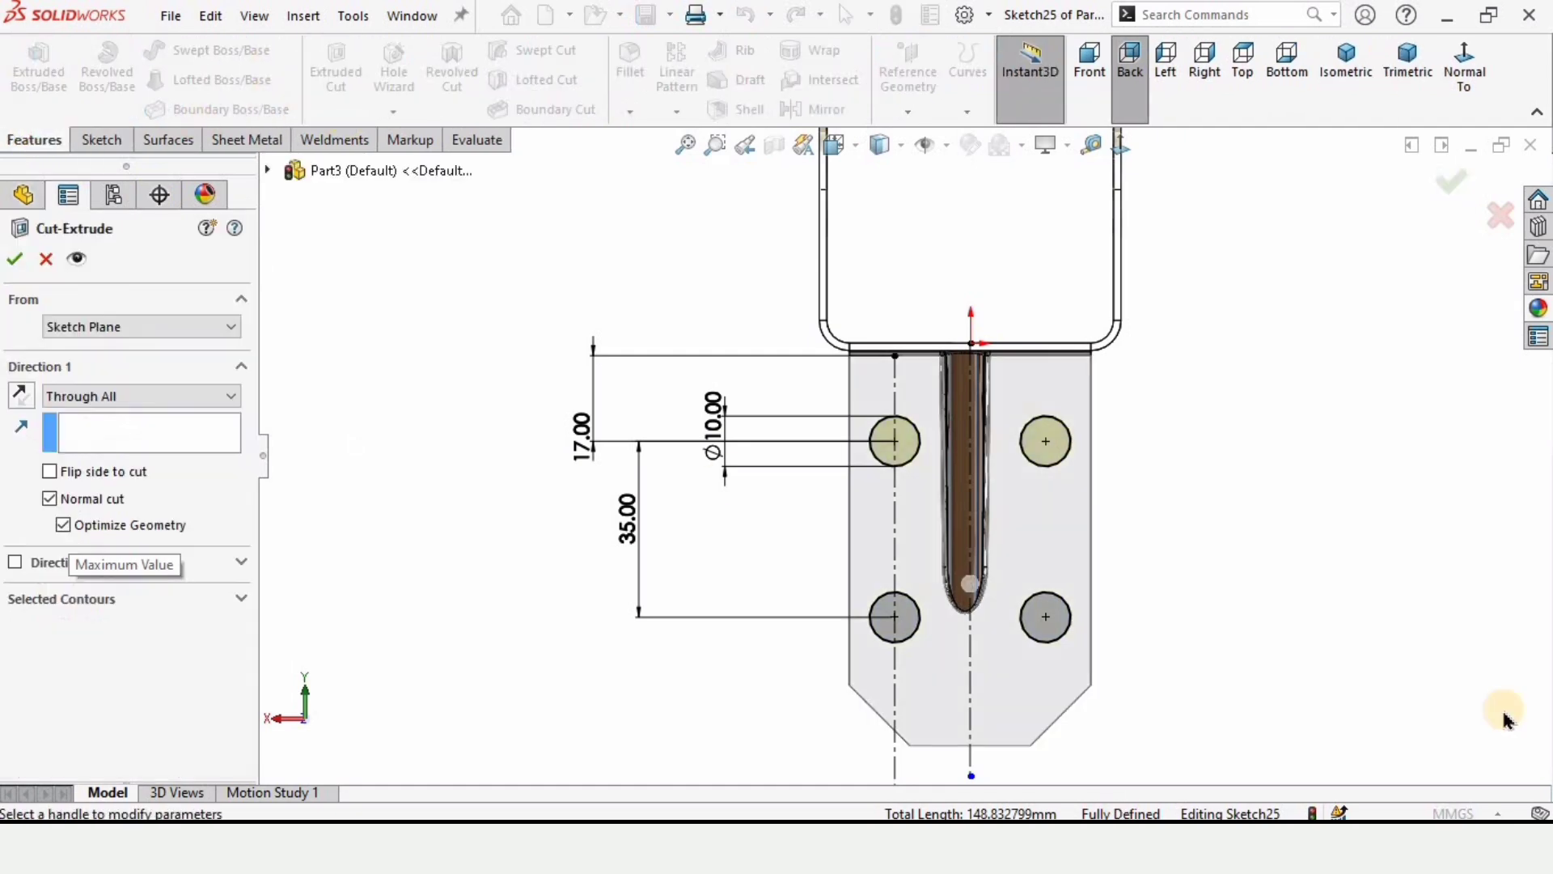
middle_click_drag(833, 476, 978, 475)
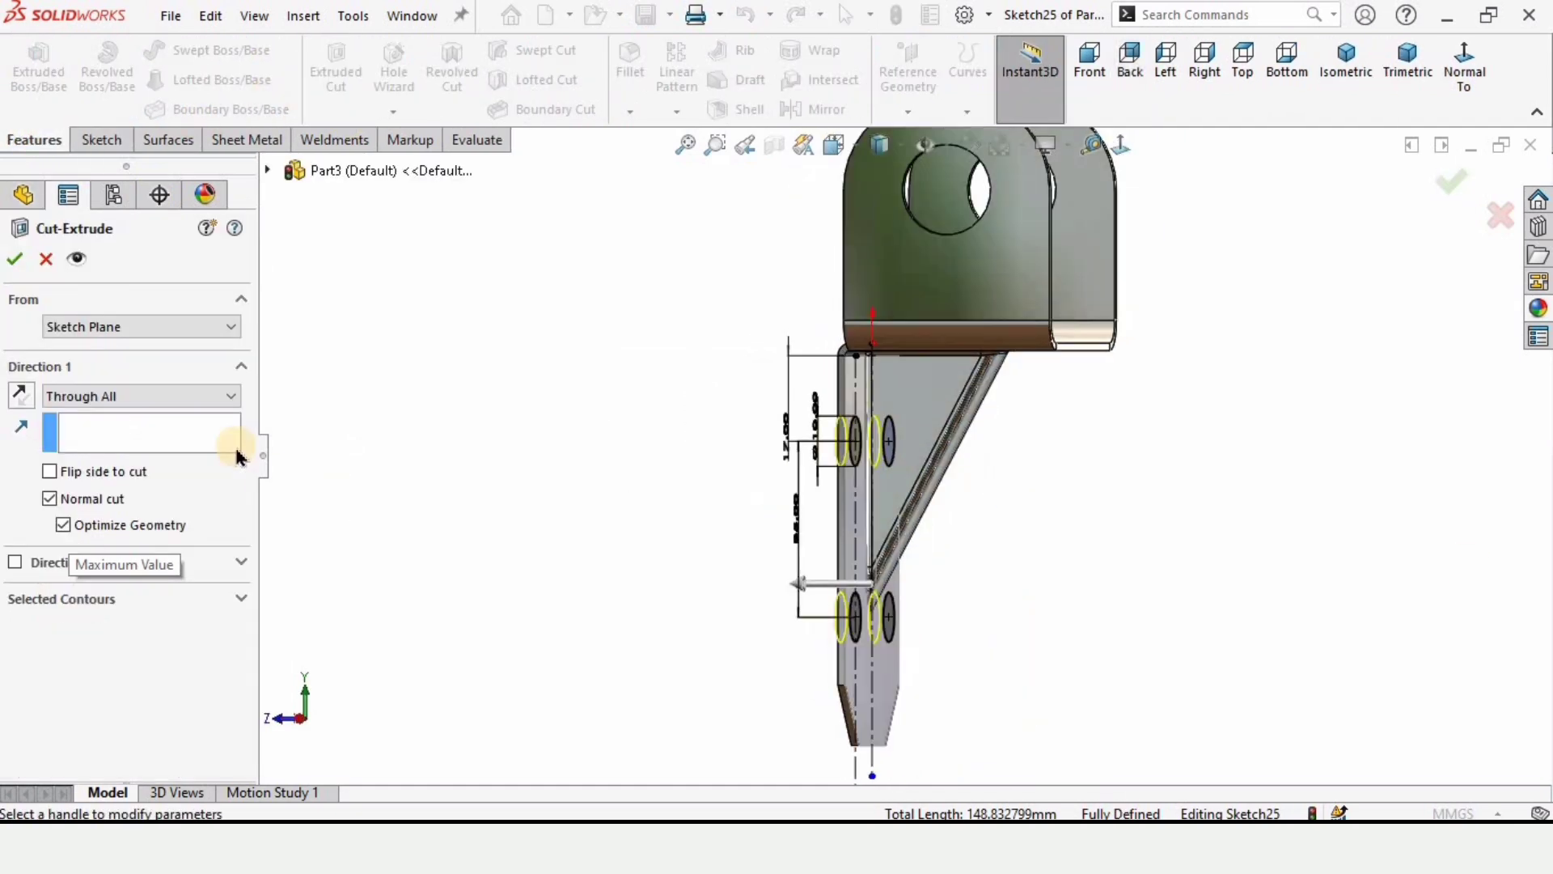
left_click(199, 397)
left_click(15, 259)
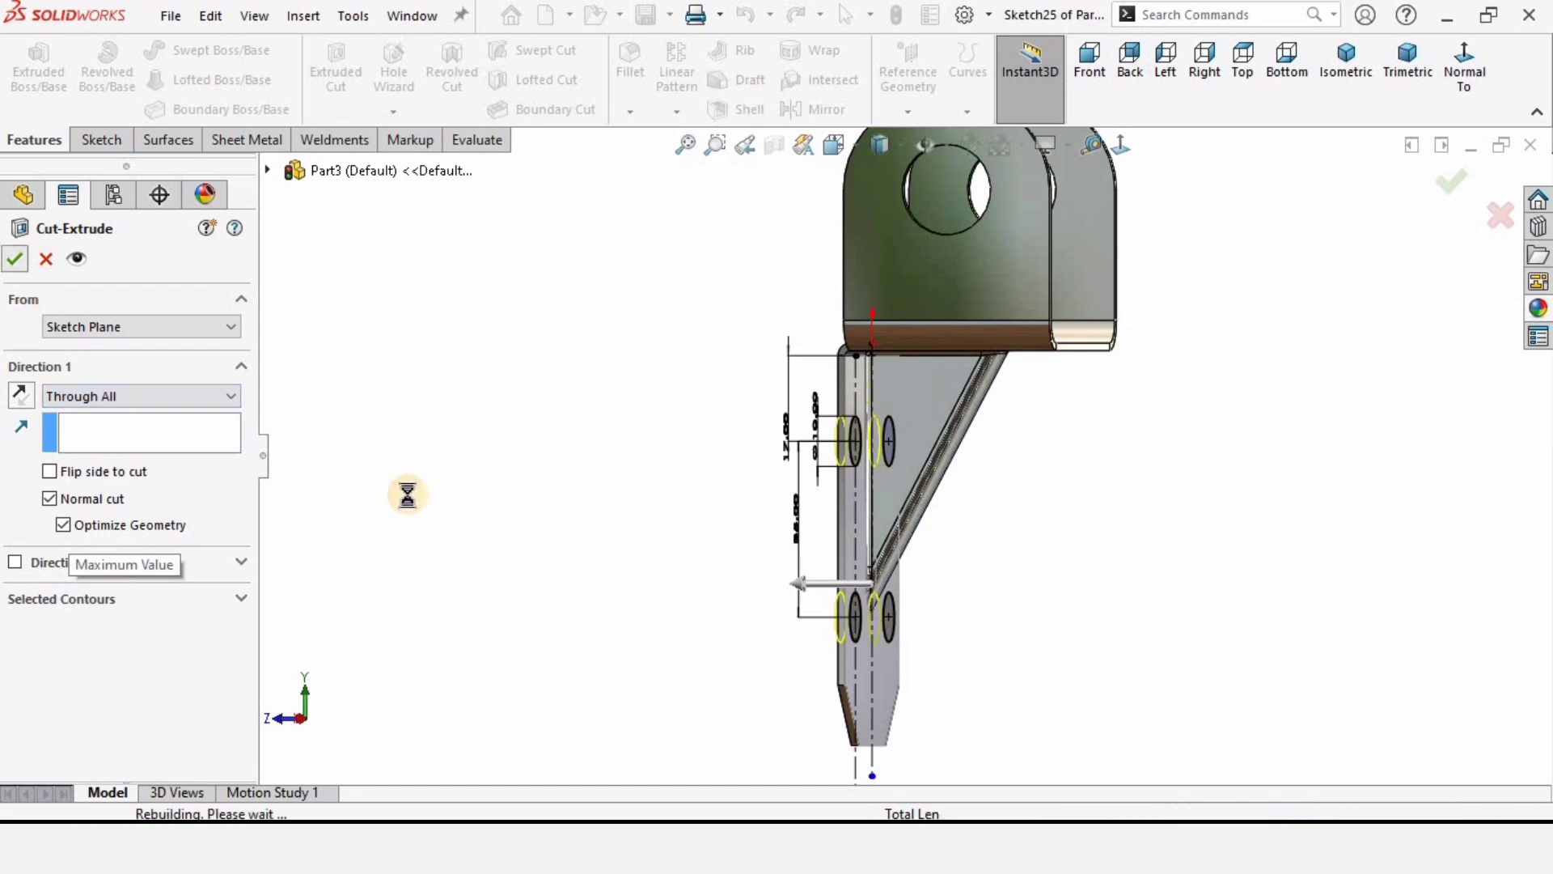
Step: Flatten the sheet metal bracket and inspect its flat pattern
middle_click_drag(746, 461, 392, 121)
left_click(248, 140)
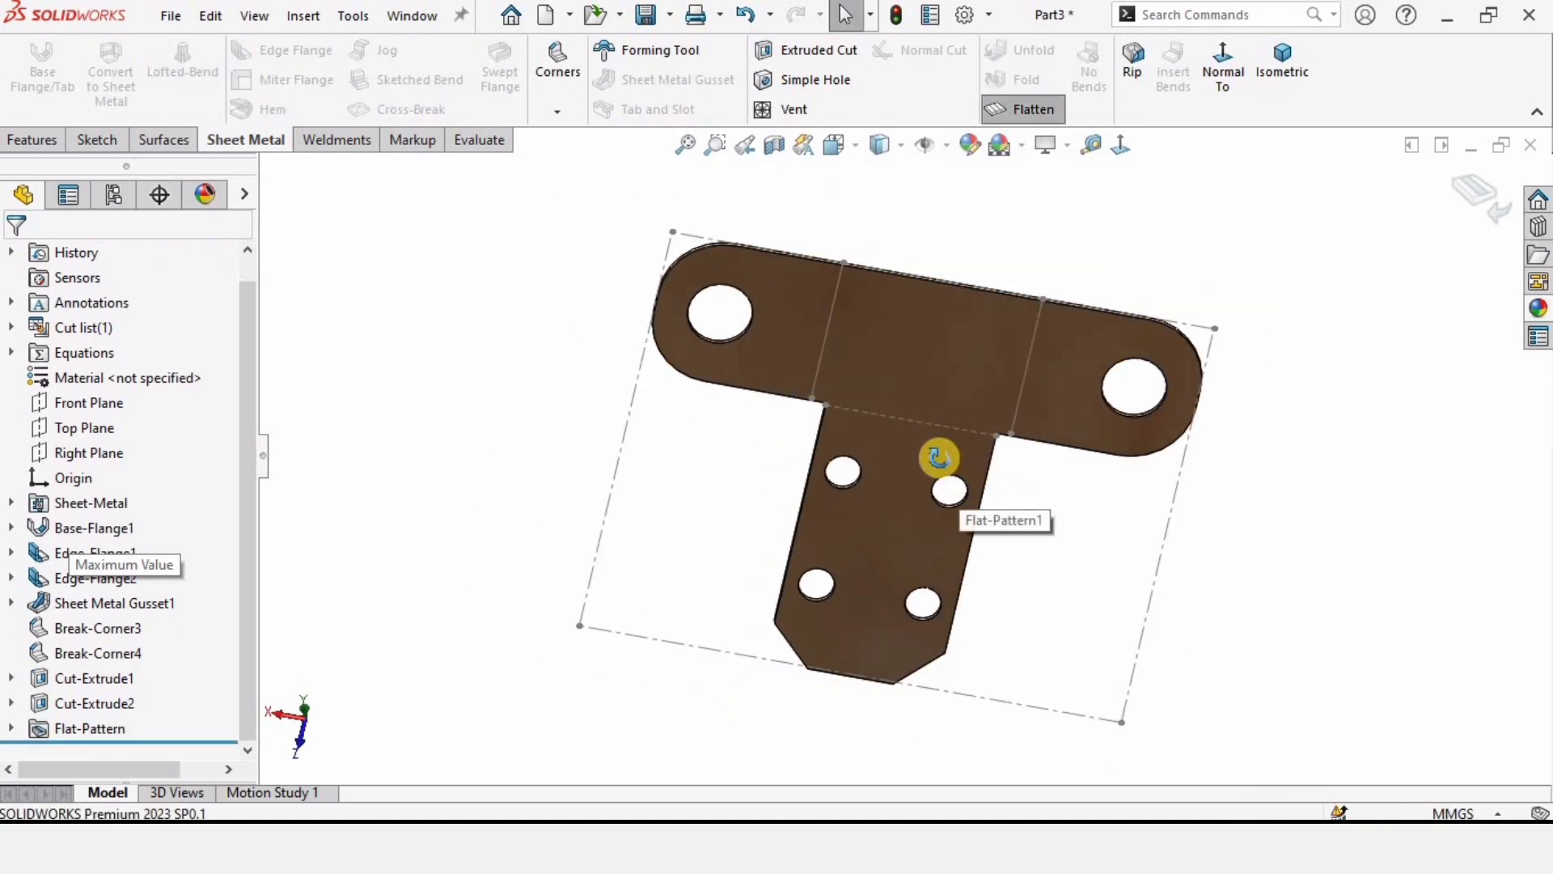
middle_click_drag(936, 454, 947, 607)
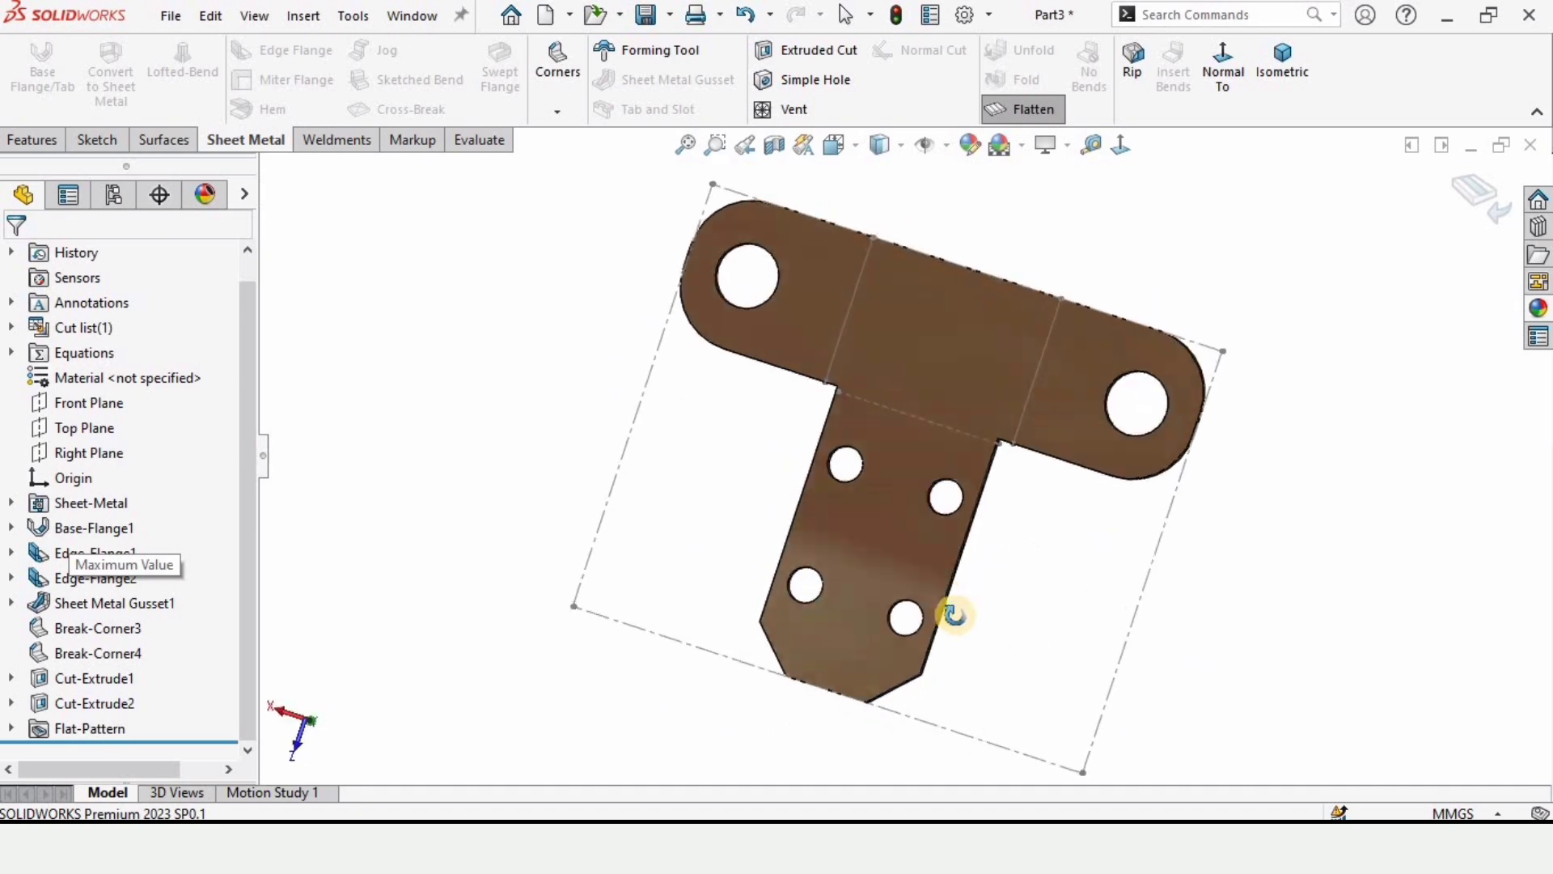